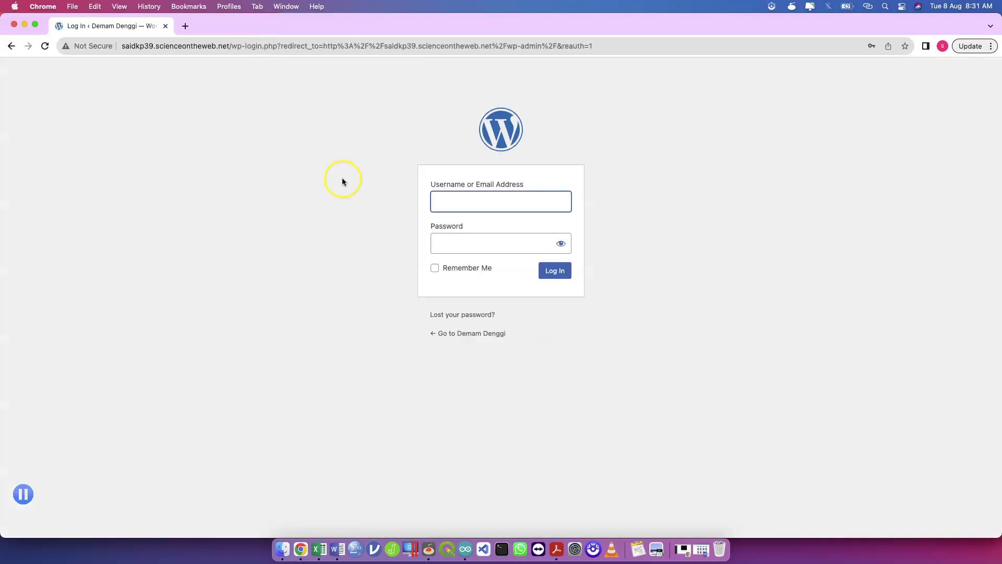
Log in to the WordPress admin with the account username and password
{"action": "type", "text": "ismailda"}
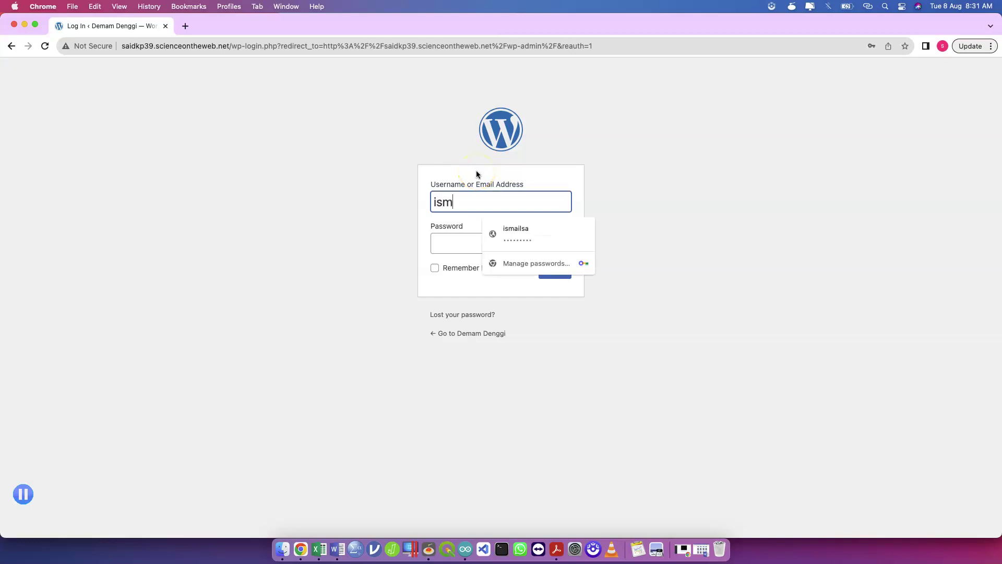
{"action": "key", "text": "Tab"}
{"action": "left_click", "coordinate": [509, 201]}
{"action": "key", "text": "BackSpace"}
{"action": "key", "text": "BackSpace"}
{"action": "type", "text": "sa"}
{"action": "key", "text": "Tab"}
{"action": "type", "text": "*********"}
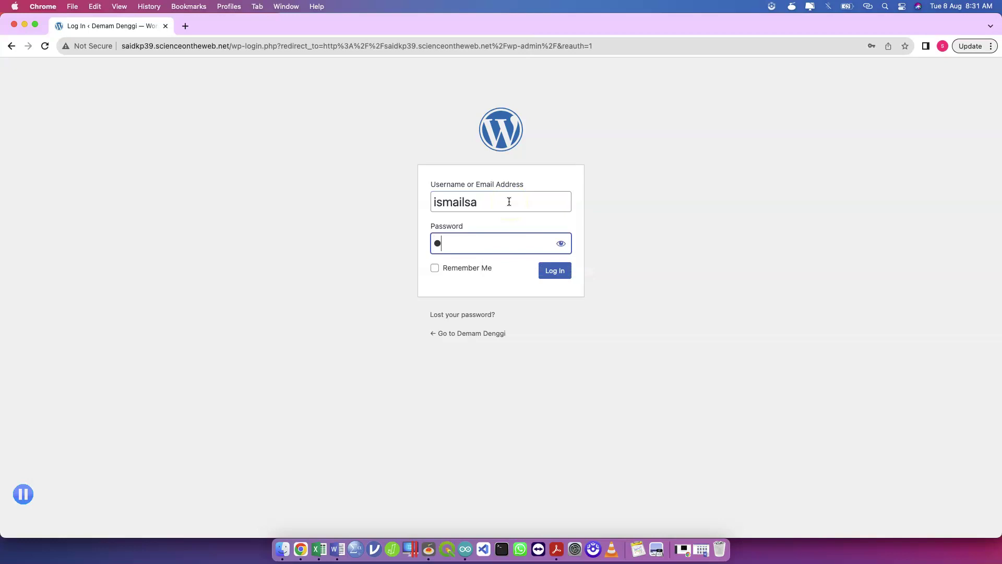
{"action": "type", "text": "*"}
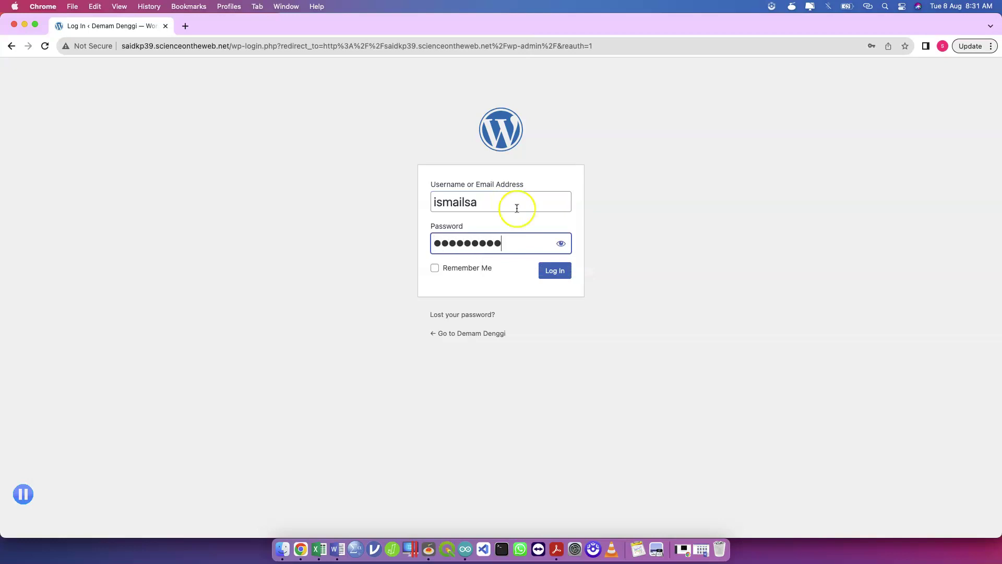
{"action": "left_click", "coordinate": [556, 276]}
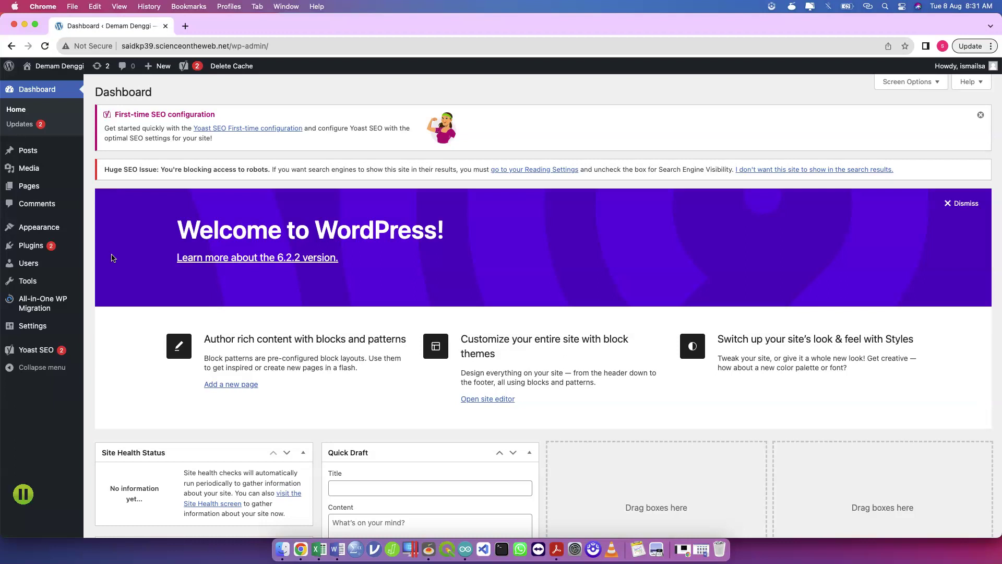
Open the list of all posts from the dashboard
{"action": "mouse_move", "coordinate": [44, 254]}
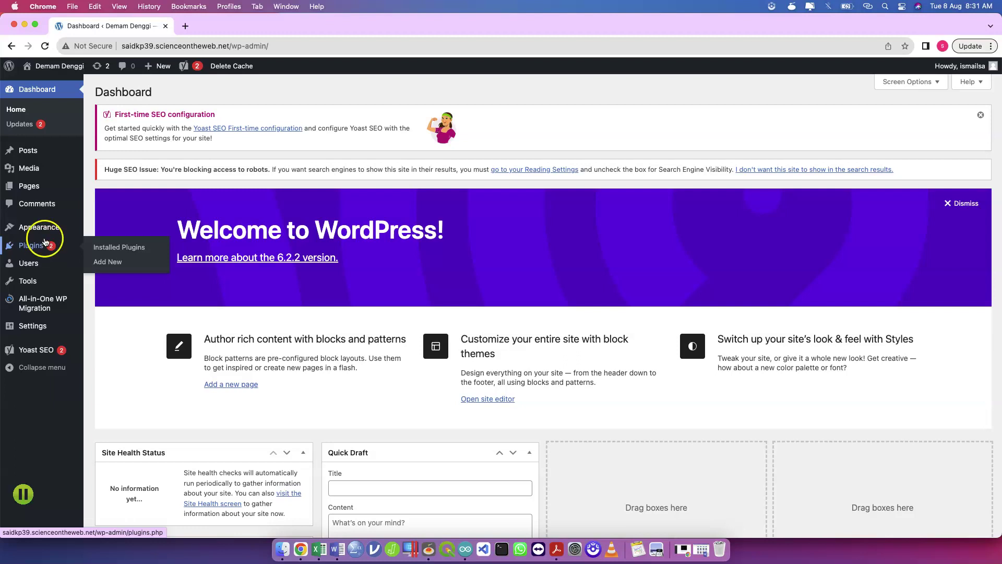
{"action": "mouse_move", "coordinate": [44, 230]}
{"action": "scroll", "coordinate": [46, 231], "scroll_direction": "up", "scroll_amount": 5}
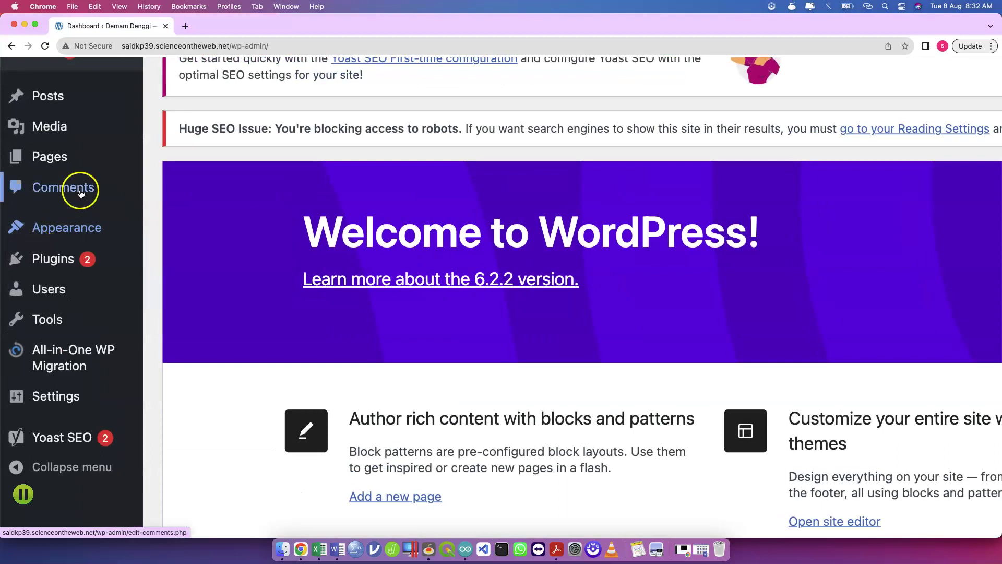
{"action": "scroll", "coordinate": [79, 188], "scroll_direction": "down", "scroll_amount": 5}
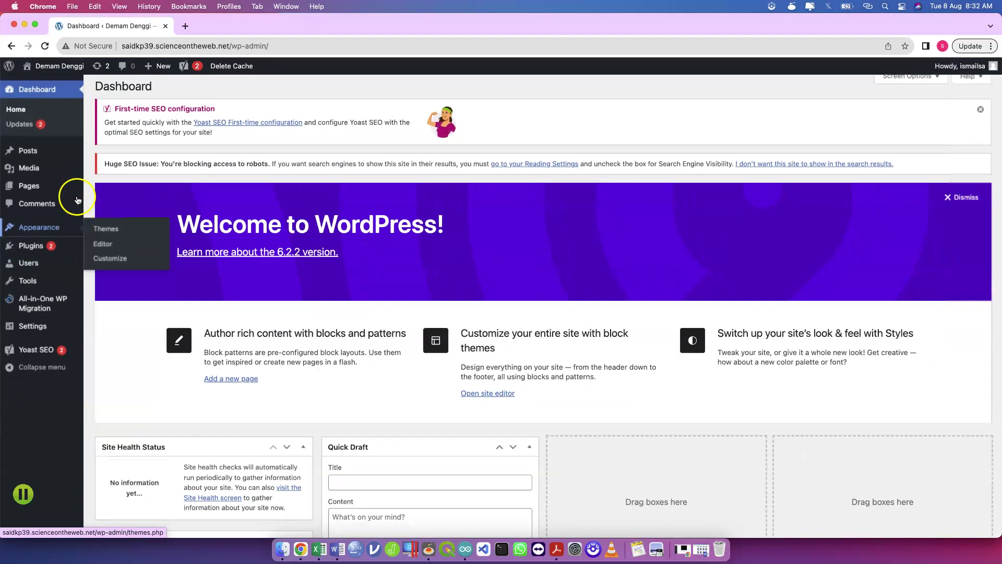
{"action": "left_click", "coordinate": [56, 154]}
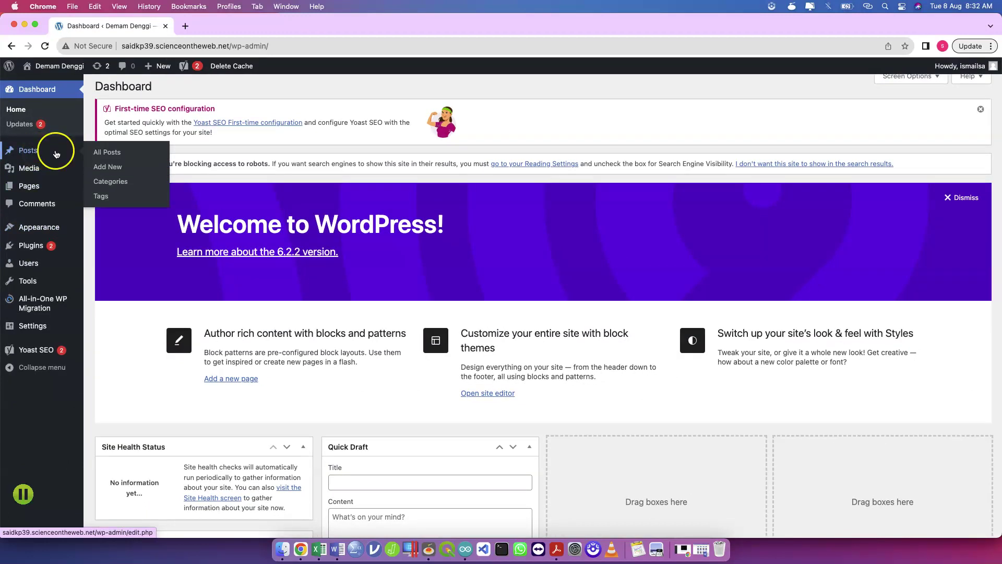
{"action": "left_click", "coordinate": [103, 153]}
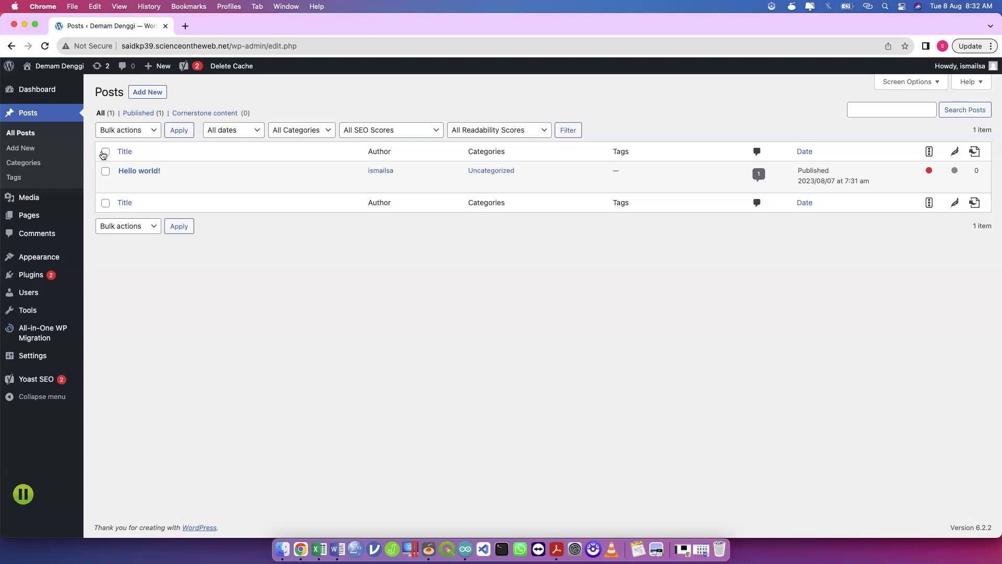
Visit the live Demam Denggi site and look over its home page, including the Hello world! post
{"action": "mouse_move", "coordinate": [50, 63]}
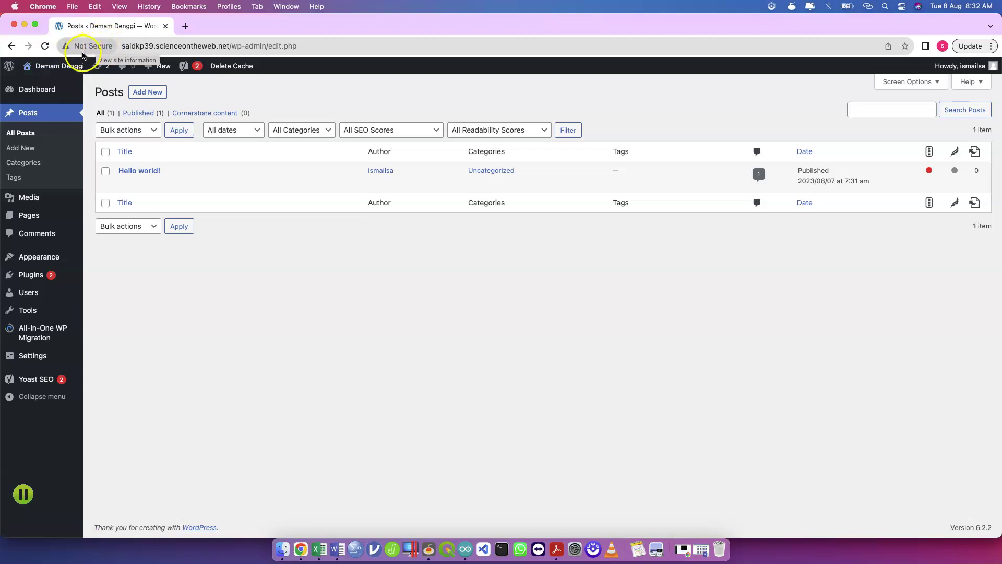
{"action": "scroll", "coordinate": [64, 58], "scroll_direction": "up", "scroll_amount": 5}
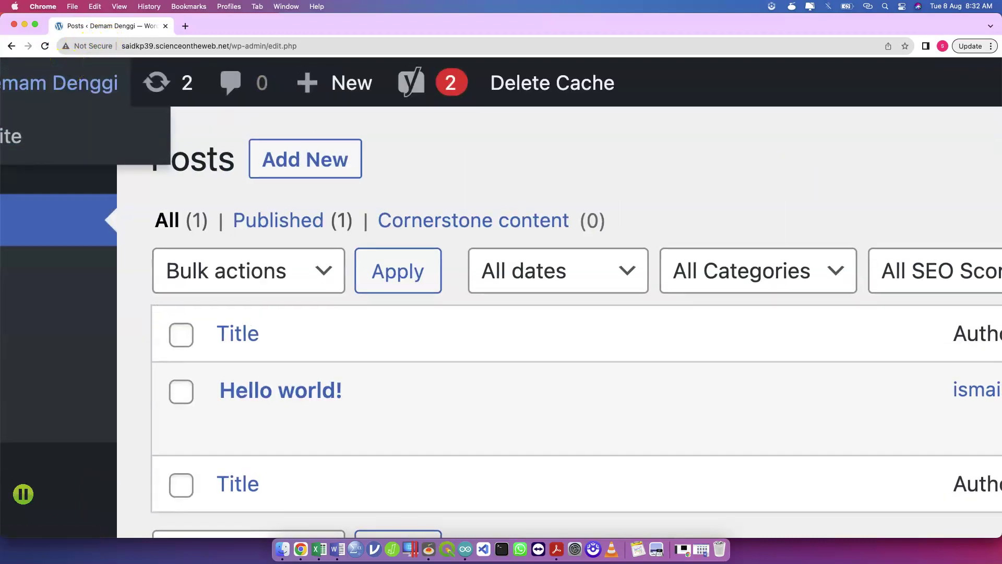
{"action": "scroll", "coordinate": [99, 156], "scroll_direction": "left", "scroll_amount": 5}
{"action": "left_click", "coordinate": [107, 141]}
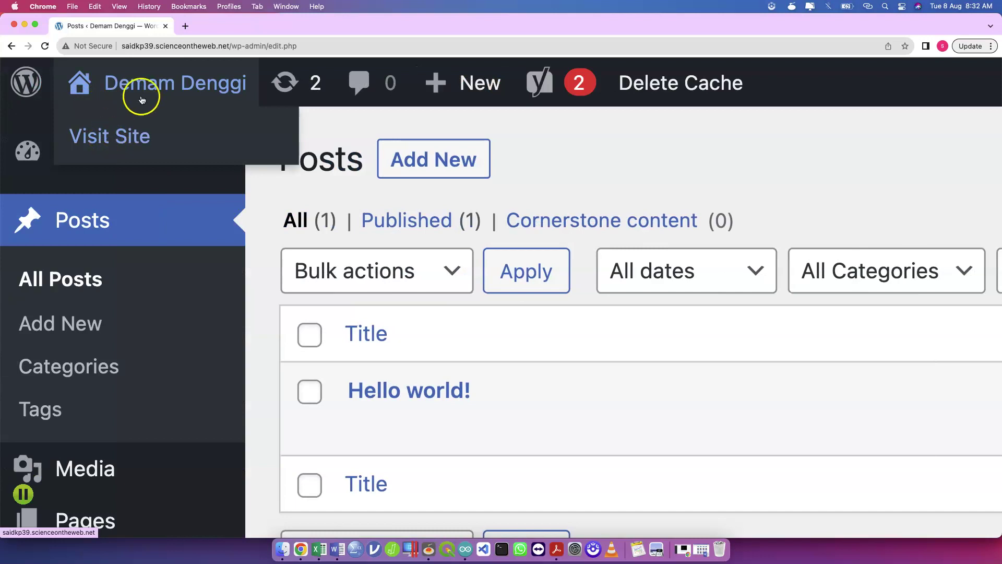
{"action": "left_click", "coordinate": [130, 130]}
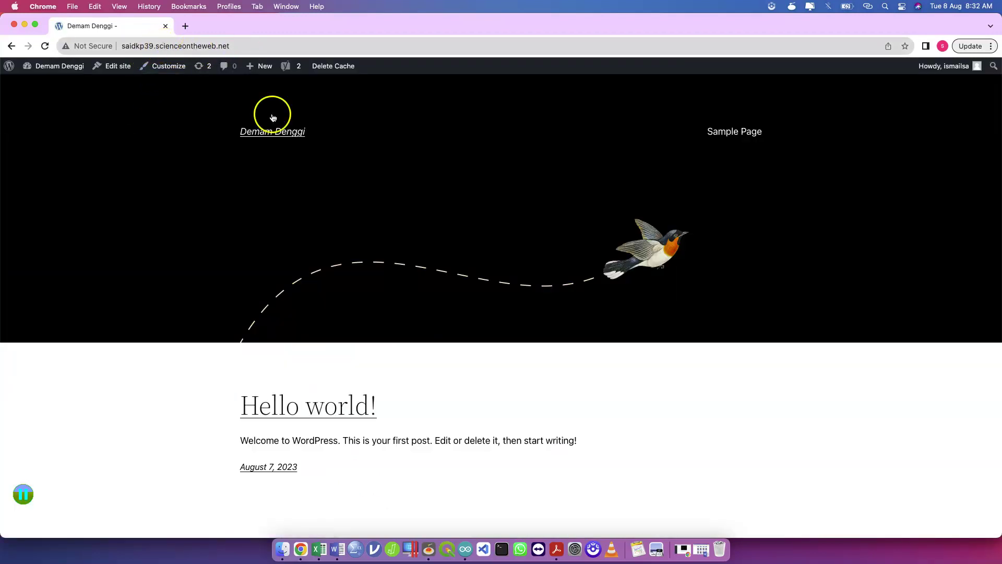
{"action": "scroll", "coordinate": [292, 183], "scroll_direction": "down", "scroll_amount": 5}
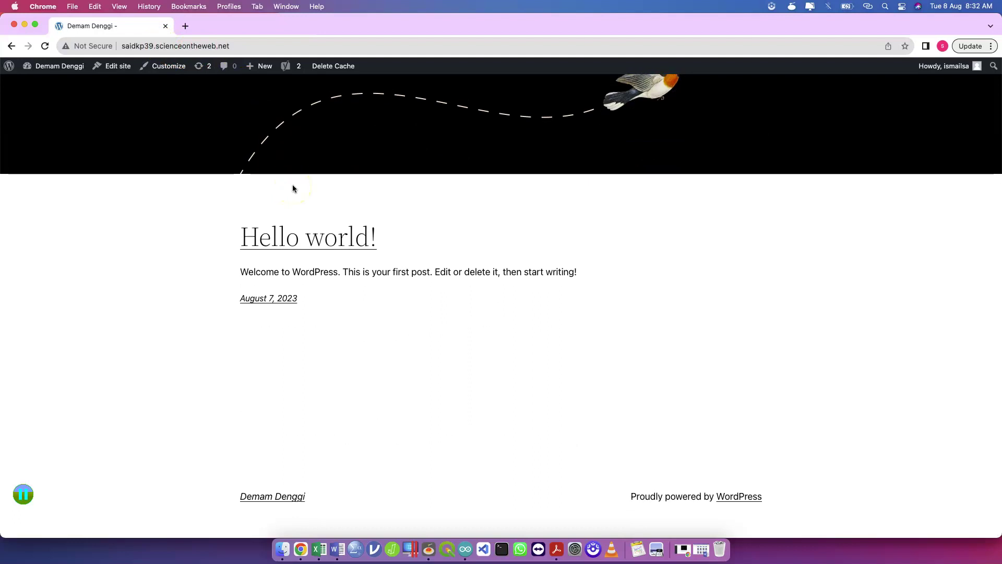
{"action": "scroll", "coordinate": [293, 189], "scroll_direction": "up", "scroll_amount": 5}
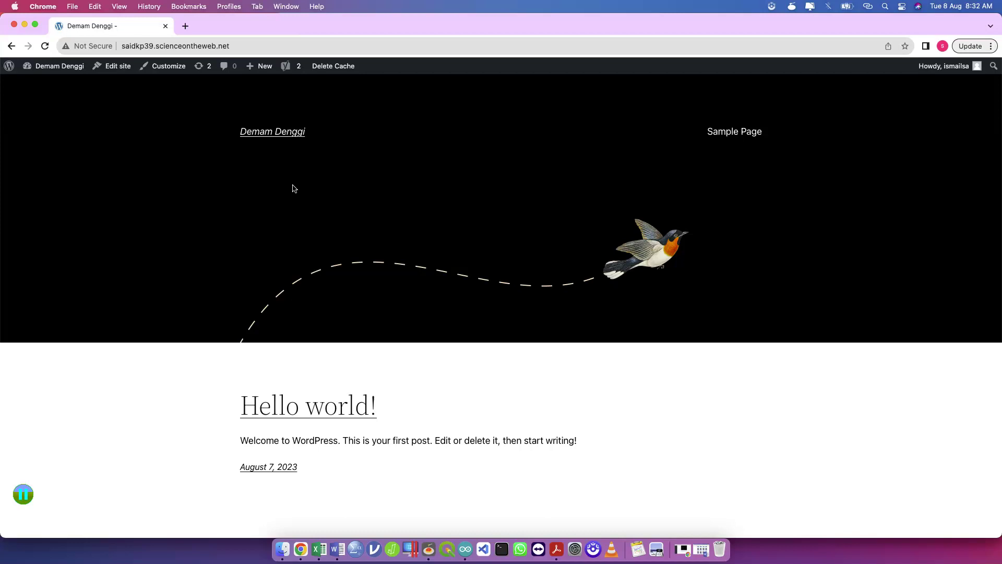
Return to the site's dashboard and open the Hello world! post for editing from the list of all posts
{"action": "mouse_move", "coordinate": [64, 72]}
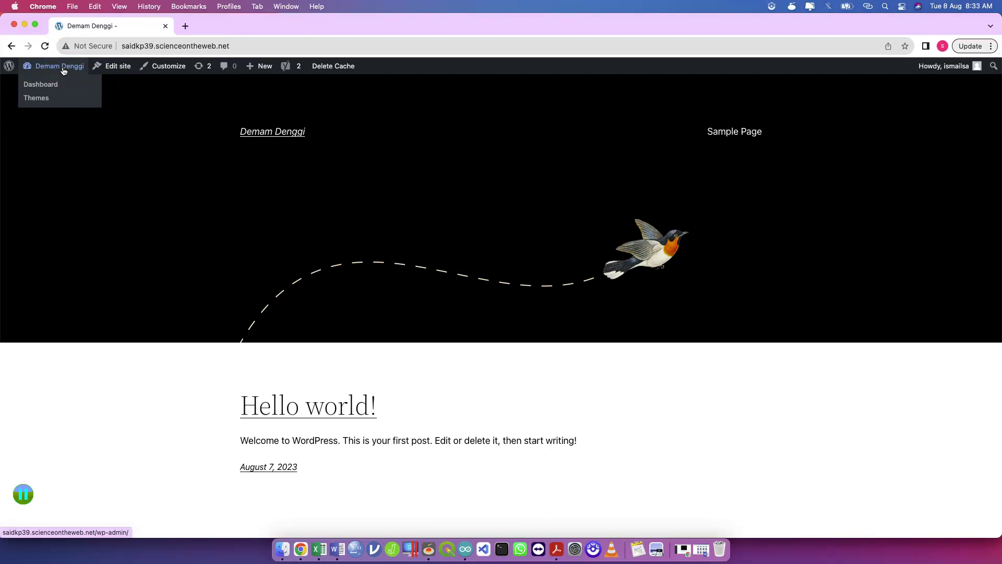
{"action": "left_click", "coordinate": [56, 85]}
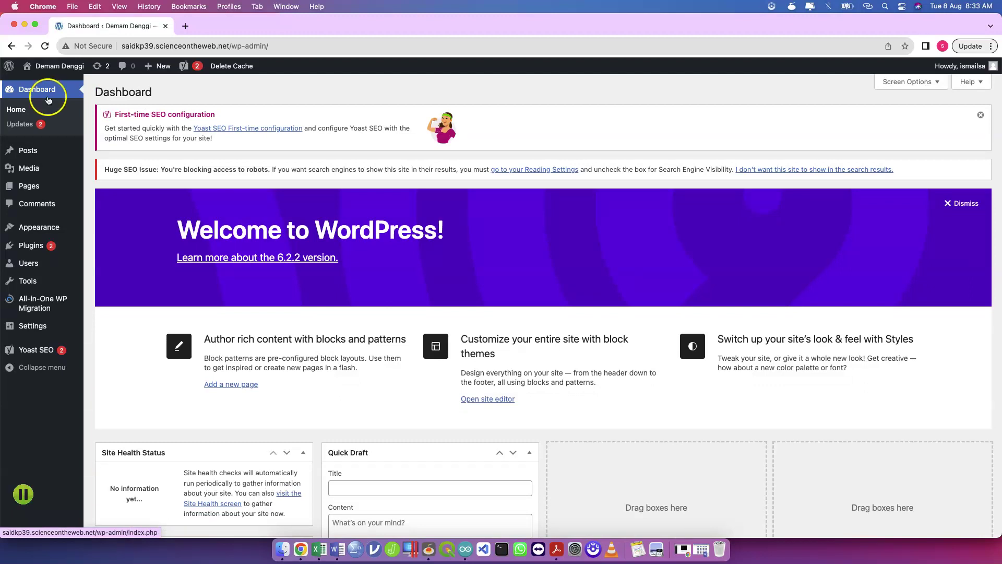
{"action": "mouse_move", "coordinate": [29, 150]}
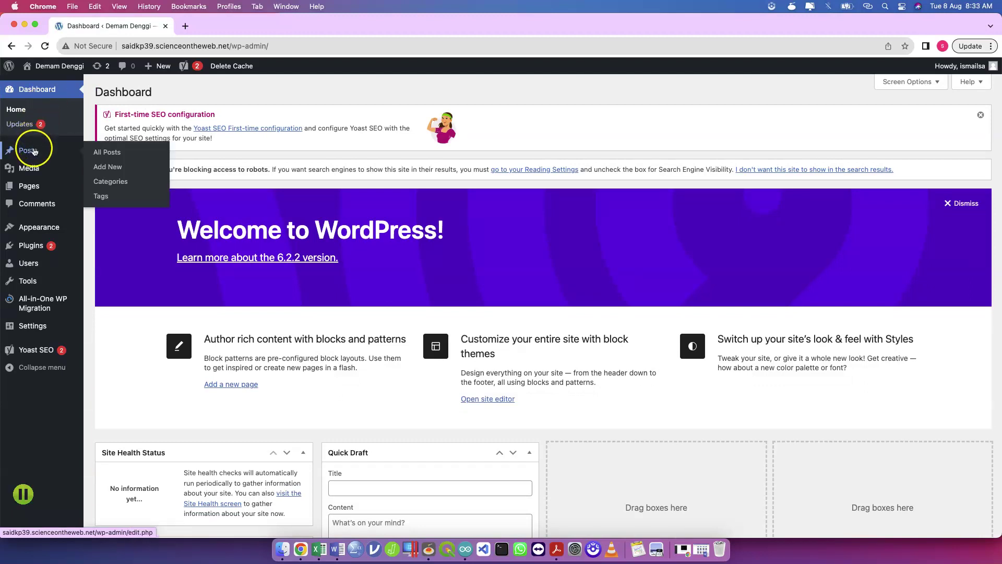
{"action": "left_click", "coordinate": [104, 154]}
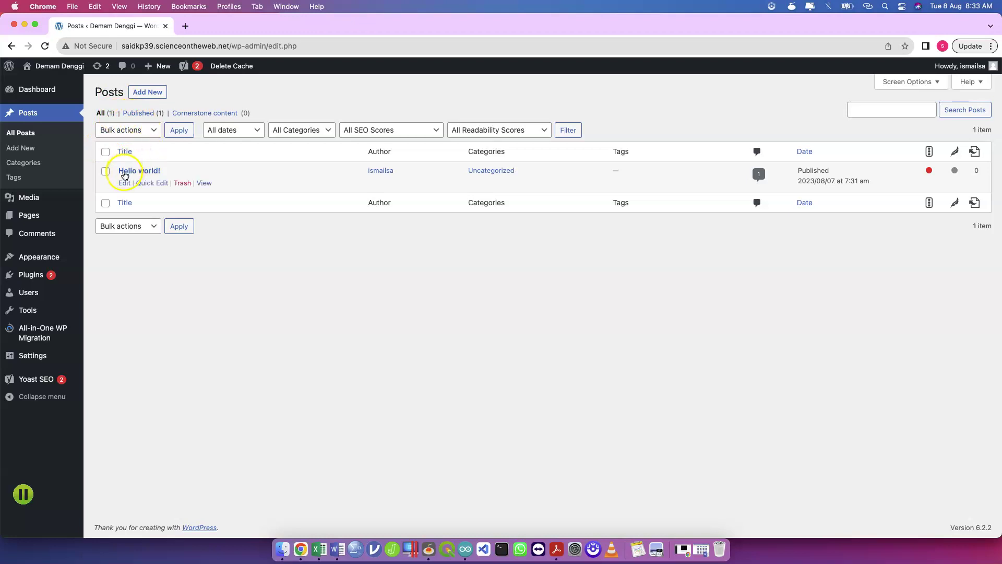
{"action": "mouse_move", "coordinate": [124, 179]}
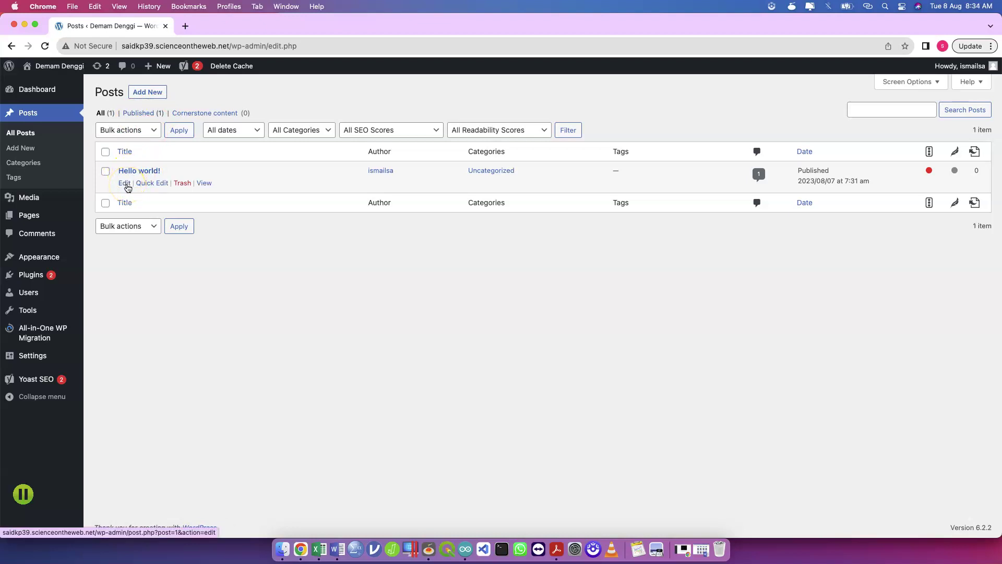
{"action": "left_click", "coordinate": [127, 186]}
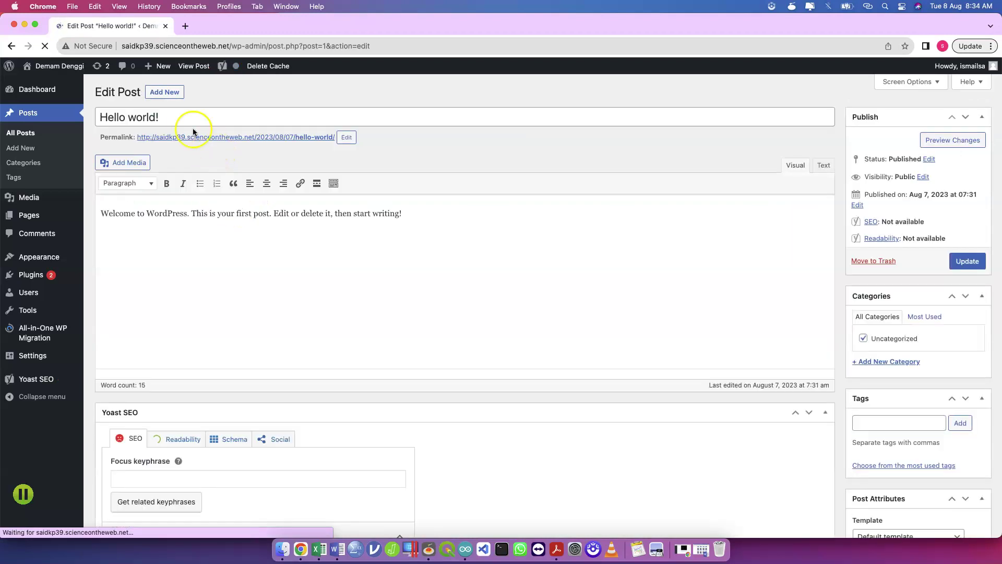
Replace the post's title with "Demam Denggi dan Manusia"
{"action": "left_click", "coordinate": [186, 113]}
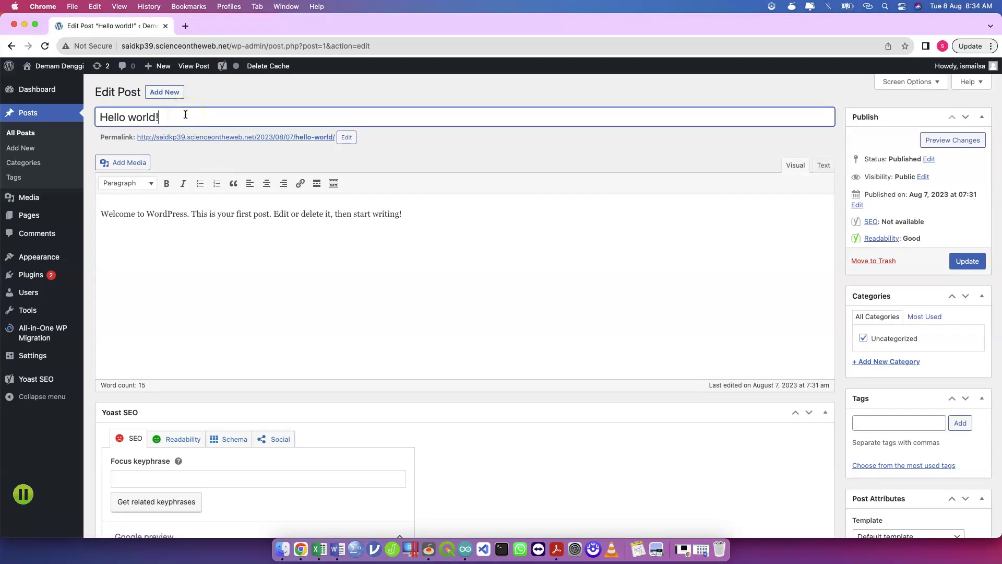
{"action": "key", "text": "super+a"}
{"action": "type", "text": "Demam Denggi dan Manusia"}
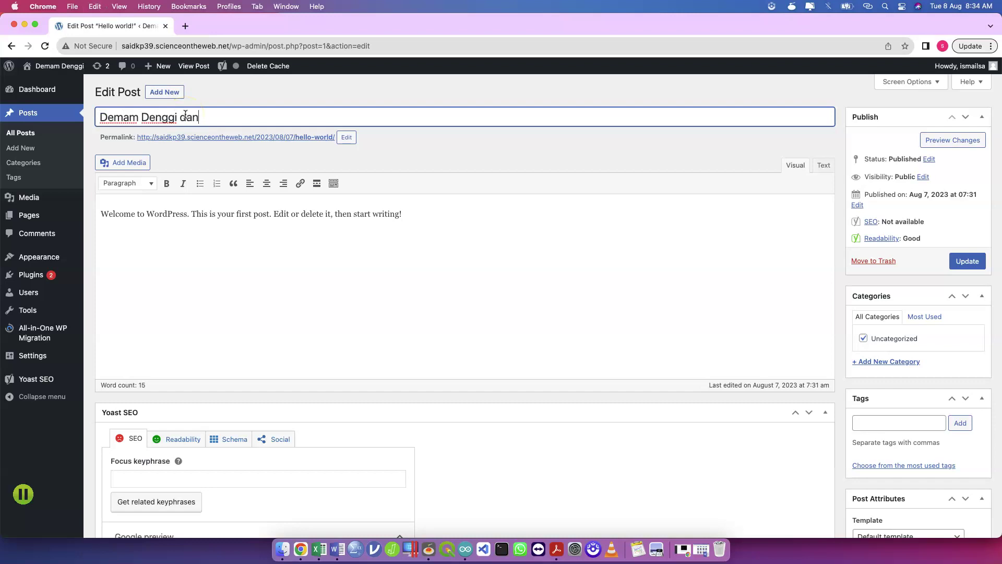
Replace the post's body with "Demam denggi adalah salah satu demam yang digemari oleh rakyat Malaysia (bergurau)" and update the post
{"action": "left_click", "coordinate": [194, 221]}
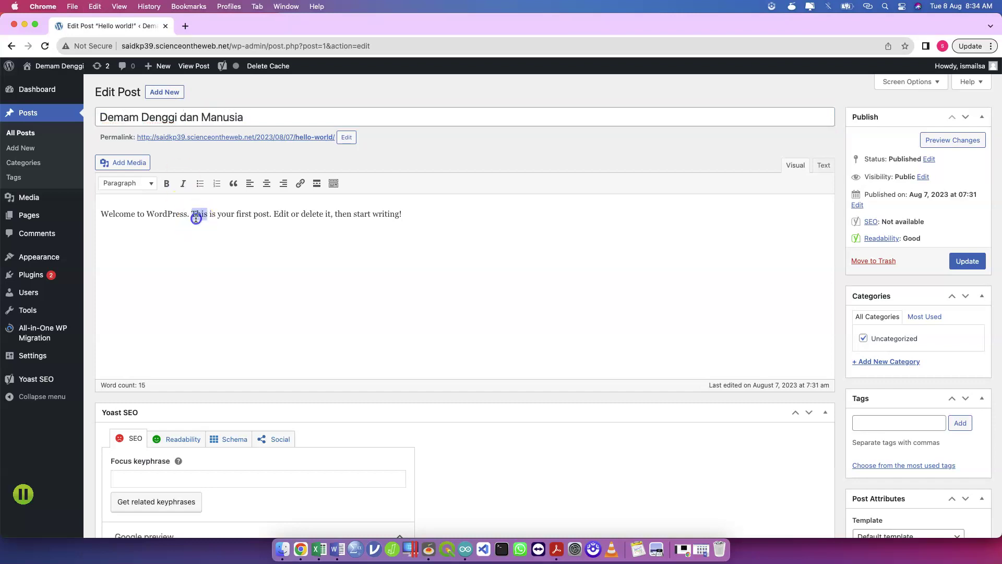
{"action": "key", "text": "super+a"}
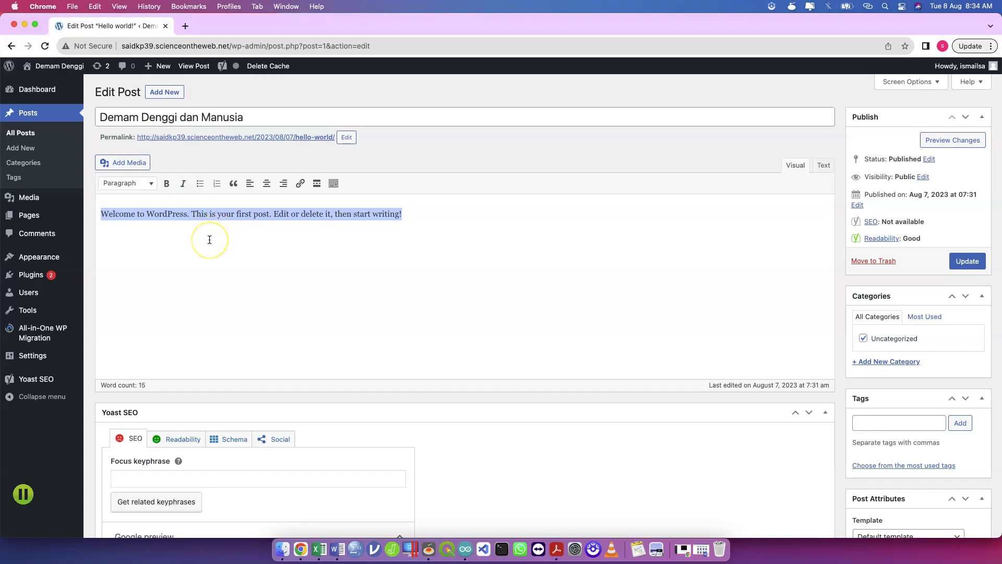
{"action": "type", "text": "Demam denggi adalah salah"}
{"action": "type", "text": "a"}
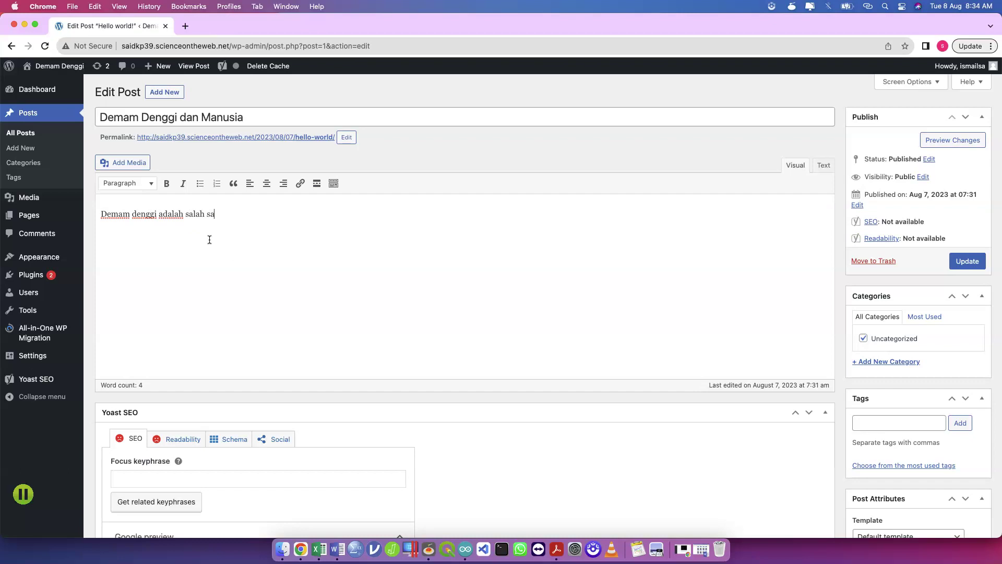
{"action": "type", "text": "tu demam yang digemari o"}
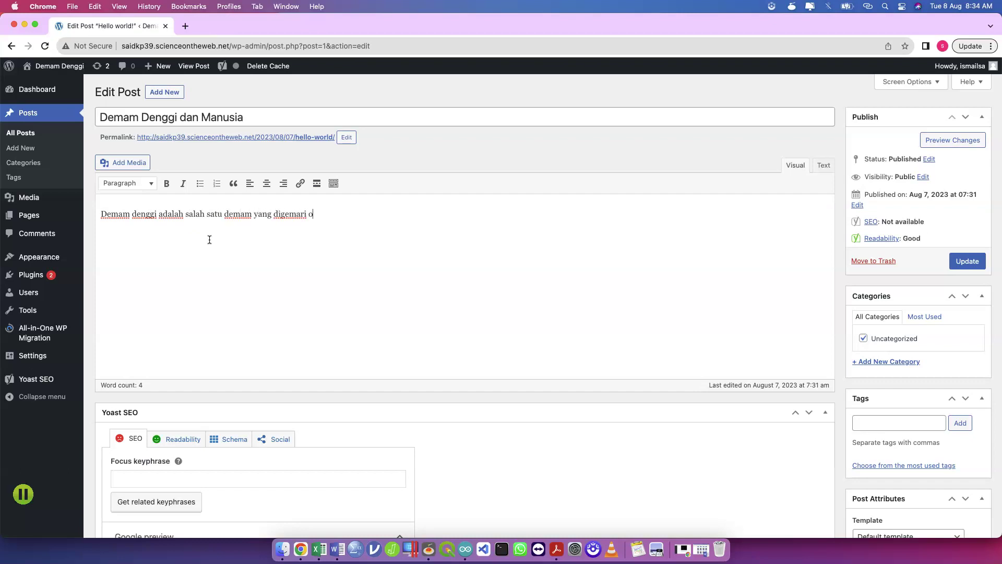
{"action": "type", "text": "leh rakyat Malaysia ()"}
{"action": "key", "text": "Left"}
{"action": "type", "text": "bergurau"}
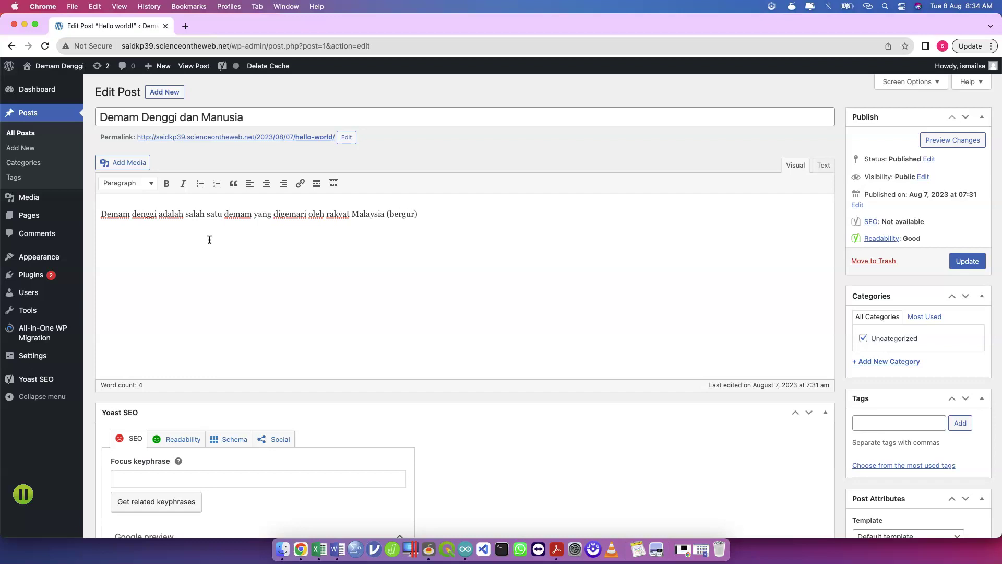
{"action": "left_click", "coordinate": [967, 262]}
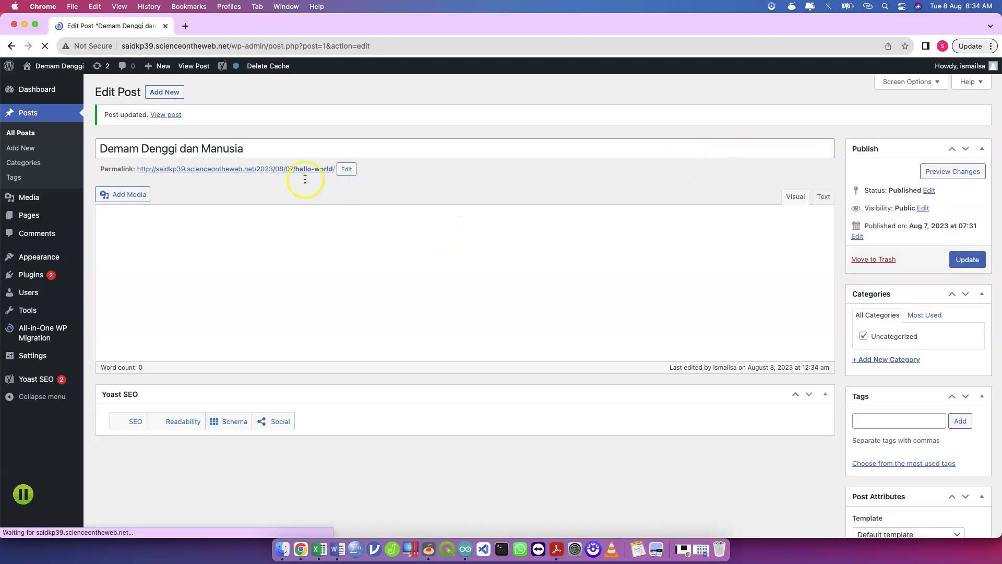
Open the post's permalink in a new tab and review the published title, body text and comment section
{"action": "scroll", "coordinate": [326, 179], "scroll_direction": "up", "scroll_amount": 5}
{"action": "scroll", "coordinate": [197, 189], "scroll_direction": "left", "scroll_amount": 2}
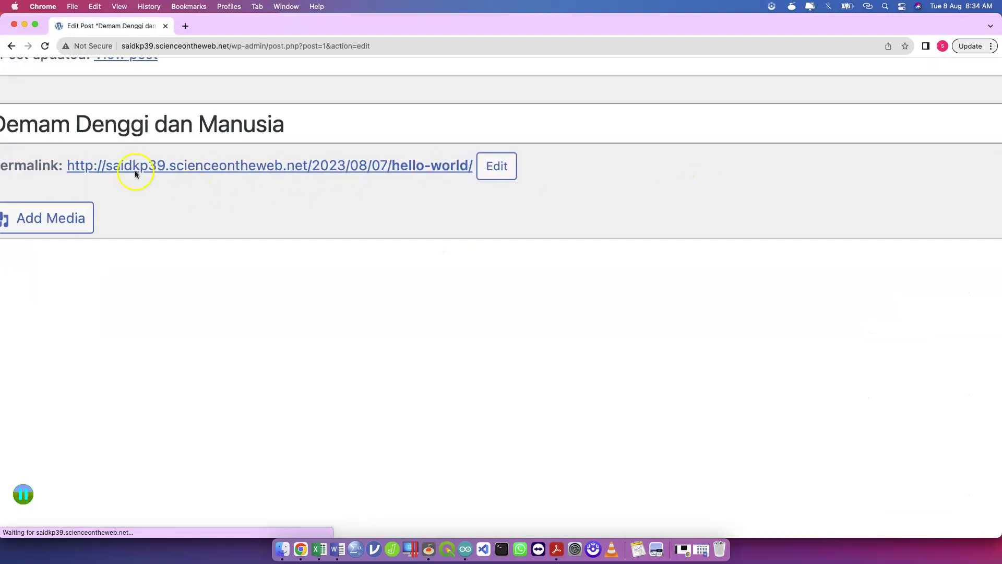
{"action": "right_click", "coordinate": [157, 171]}
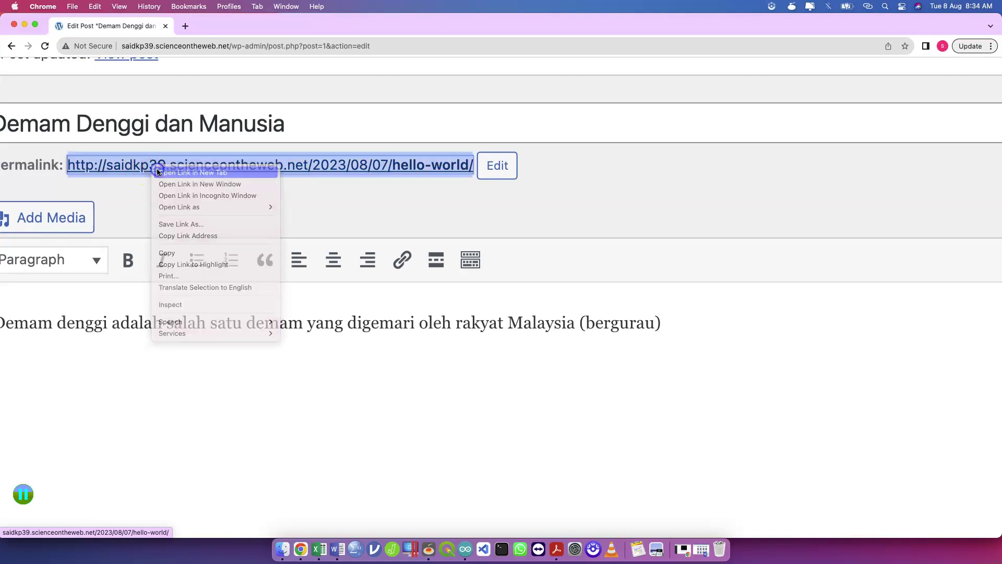
{"action": "left_click", "coordinate": [157, 172]}
{"action": "left_click", "coordinate": [231, 26]}
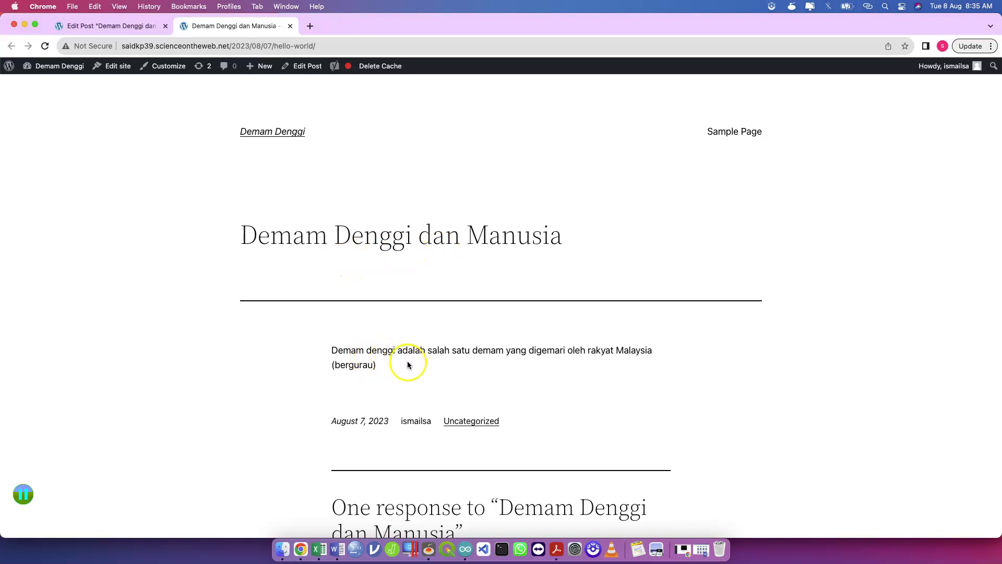
{"action": "scroll", "coordinate": [408, 365], "scroll_direction": "down", "scroll_amount": 3}
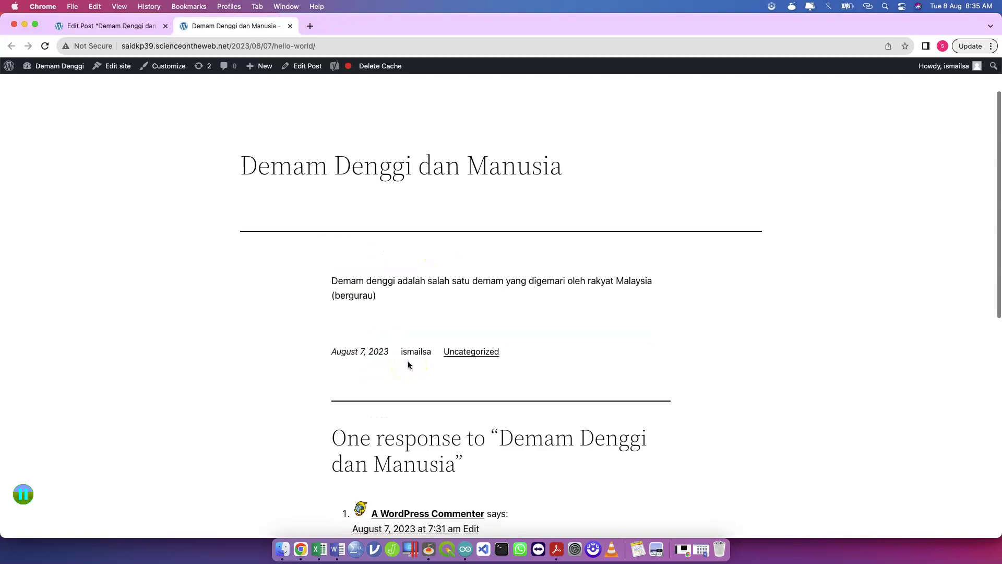
{"action": "scroll", "coordinate": [408, 364], "scroll_direction": "down", "scroll_amount": 3}
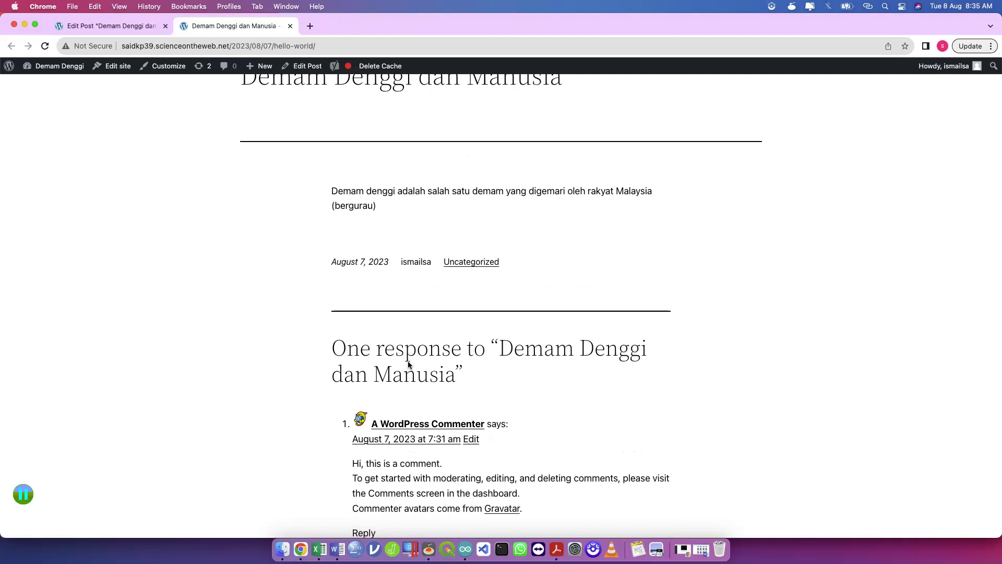
{"action": "scroll", "coordinate": [408, 363], "scroll_direction": "up", "scroll_amount": 3}
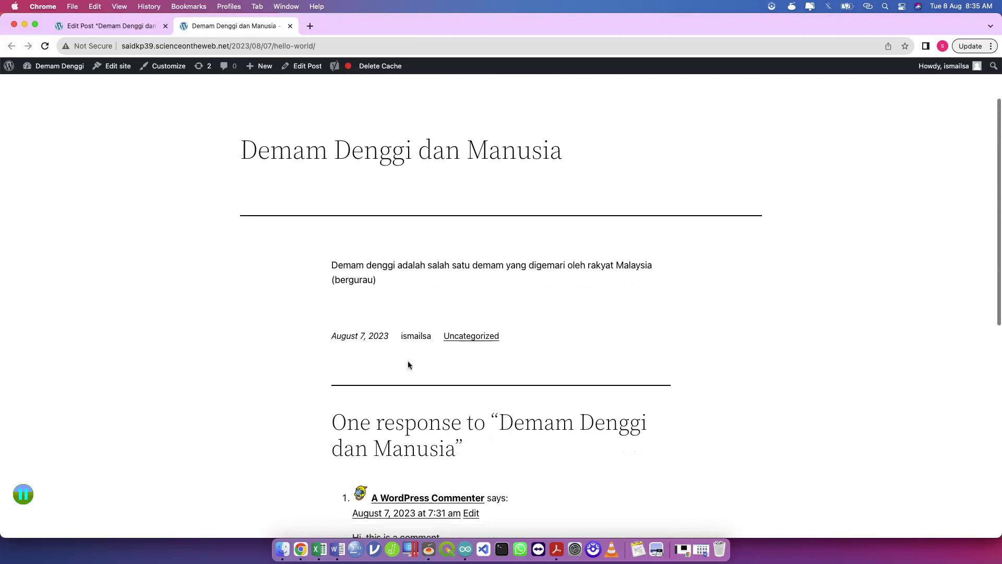
Close the published post's tab, return to the post editor and view the Tags screen for posts
{"action": "left_click", "coordinate": [291, 28]}
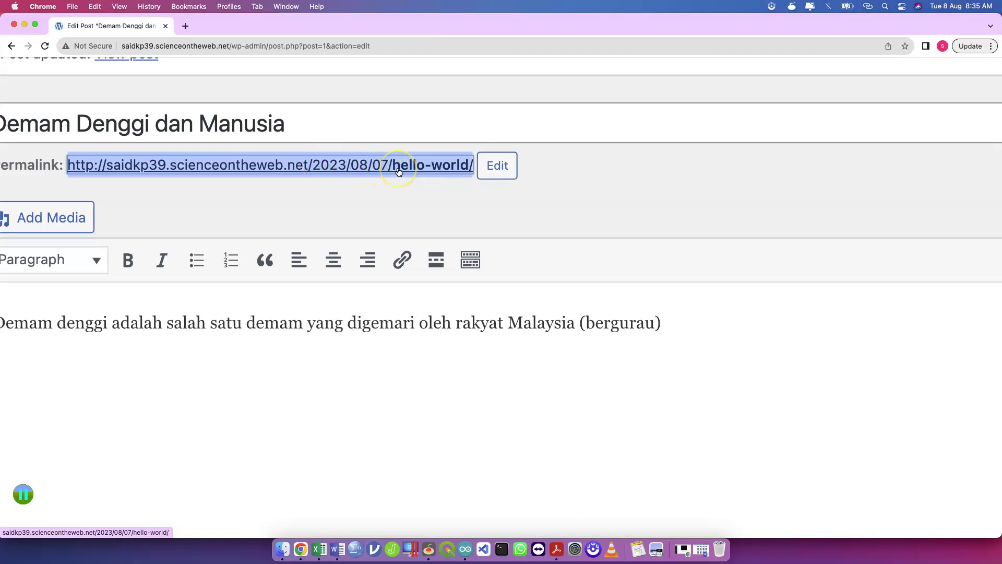
{"action": "scroll", "coordinate": [399, 171], "scroll_direction": "down", "scroll_amount": 5}
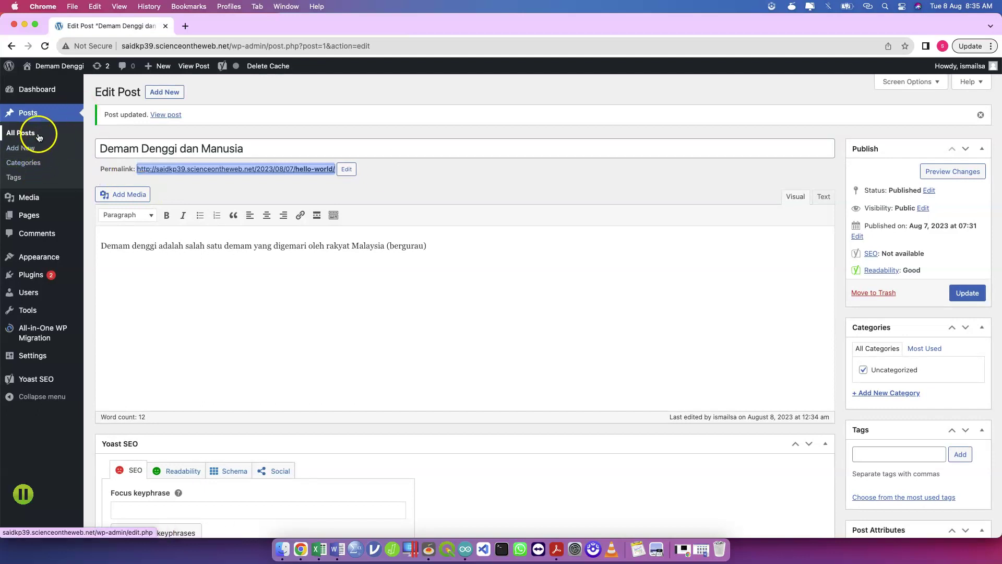
{"action": "left_click", "coordinate": [47, 164]}
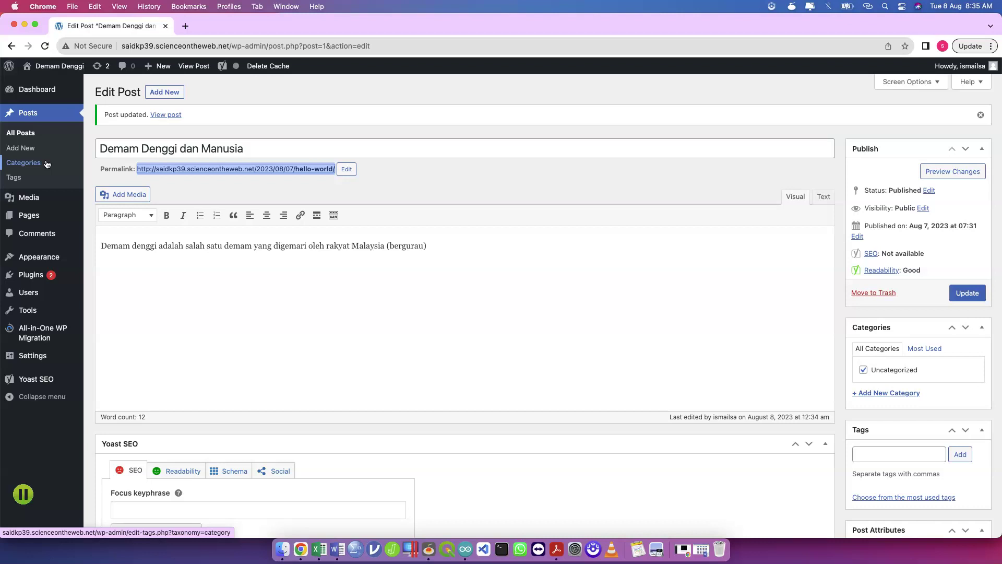
{"action": "left_click", "coordinate": [36, 163]}
{"action": "left_click", "coordinate": [54, 164]}
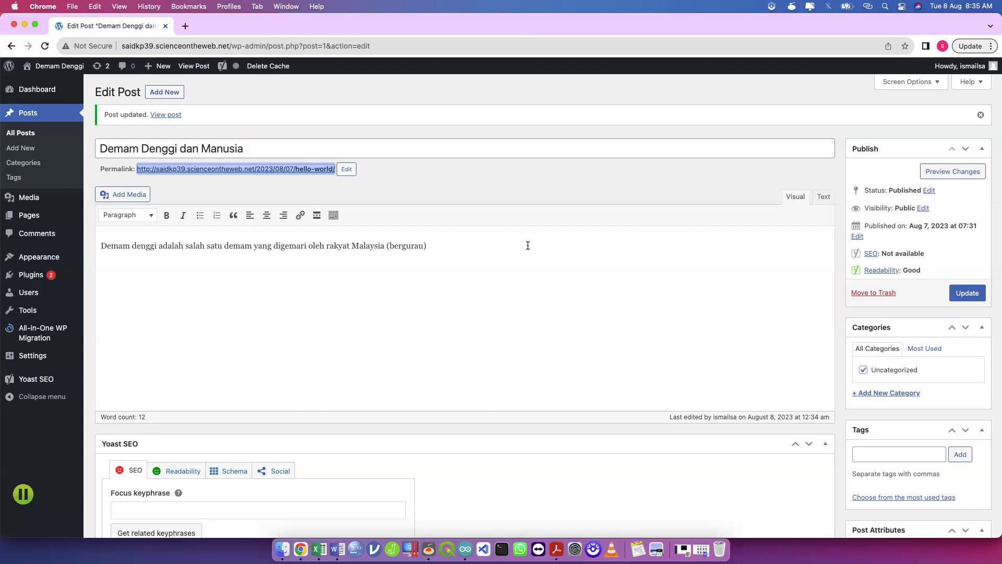
{"action": "left_click", "coordinate": [49, 164]}
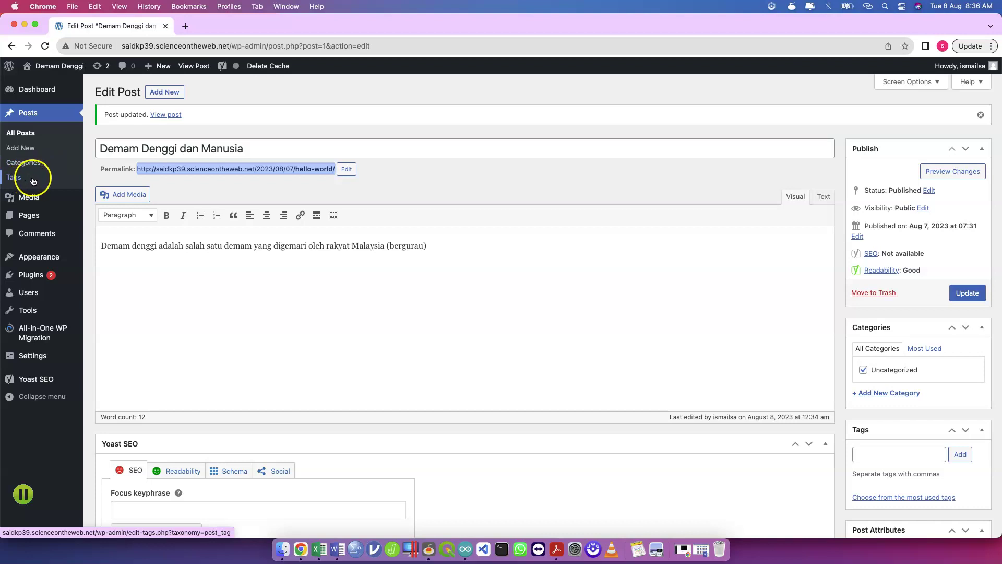
{"action": "left_click", "coordinate": [33, 179]}
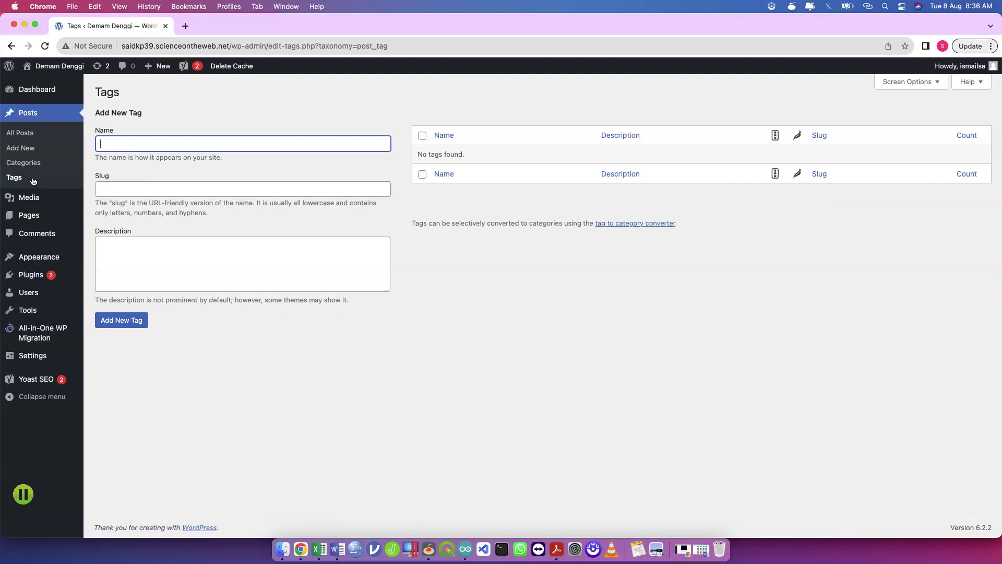
{"action": "left_click", "coordinate": [40, 170]}
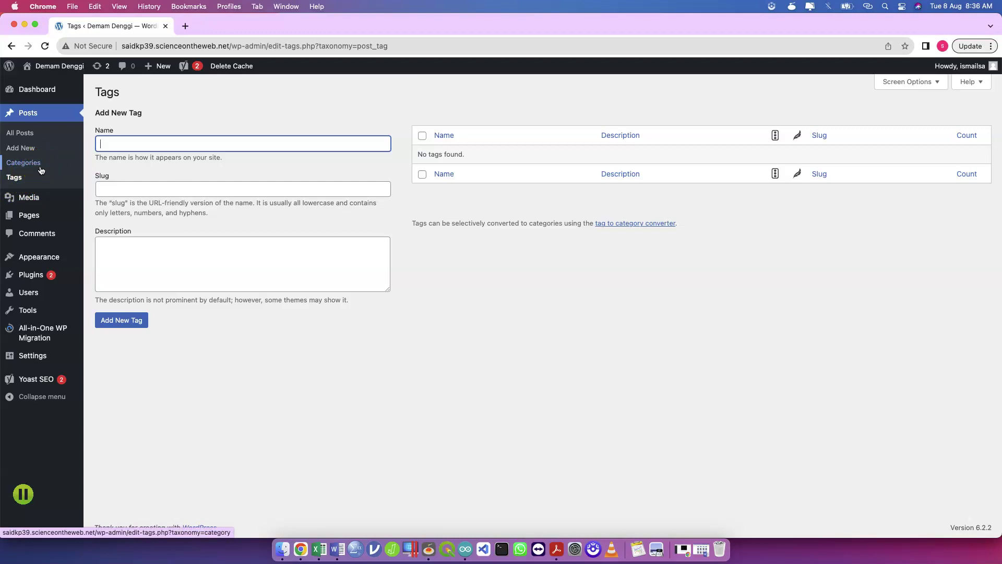
View the media library and open the list of all pages
{"action": "left_click", "coordinate": [35, 201]}
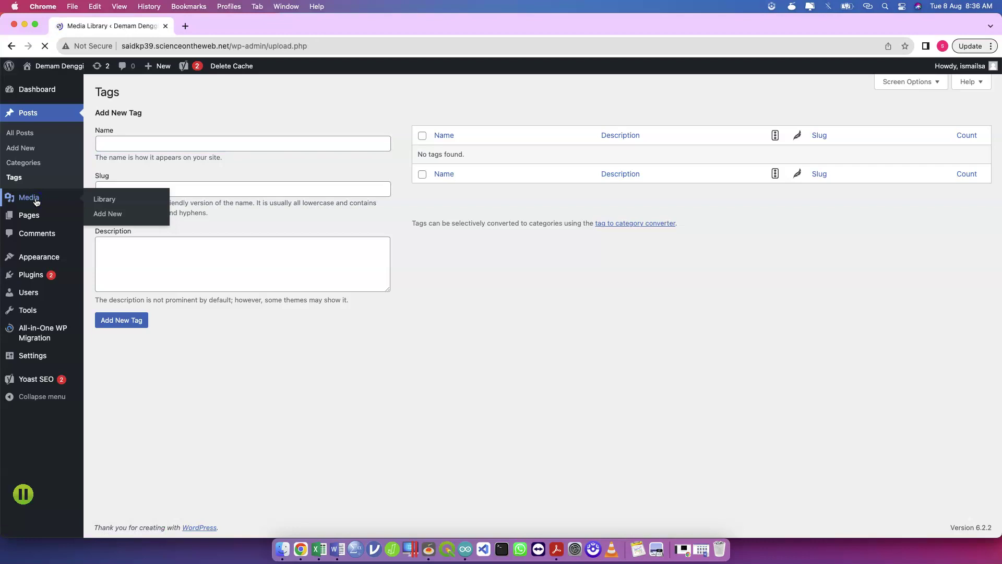
{"action": "left_click", "coordinate": [38, 172]}
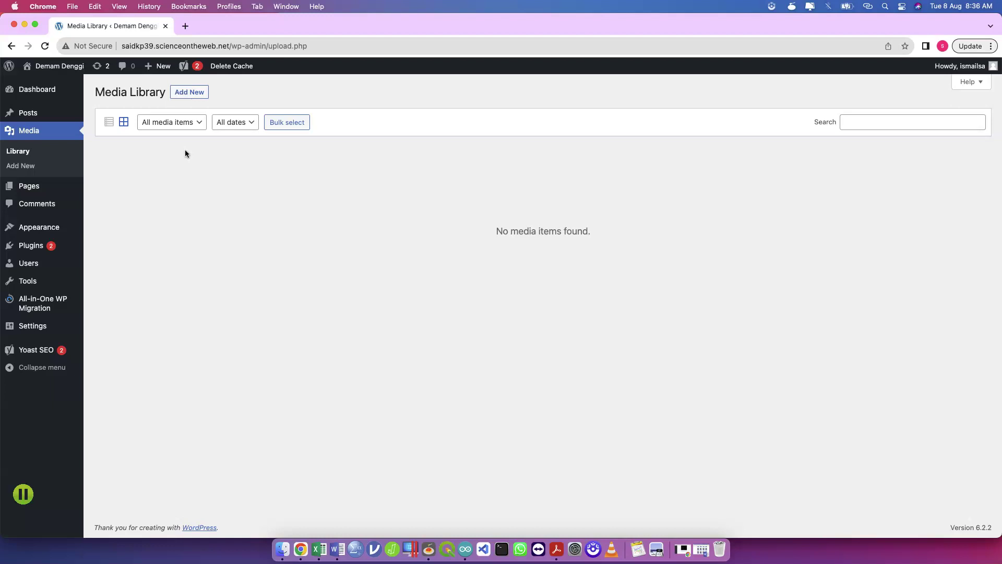
{"action": "left_click", "coordinate": [171, 97]}
{"action": "left_click", "coordinate": [42, 195]}
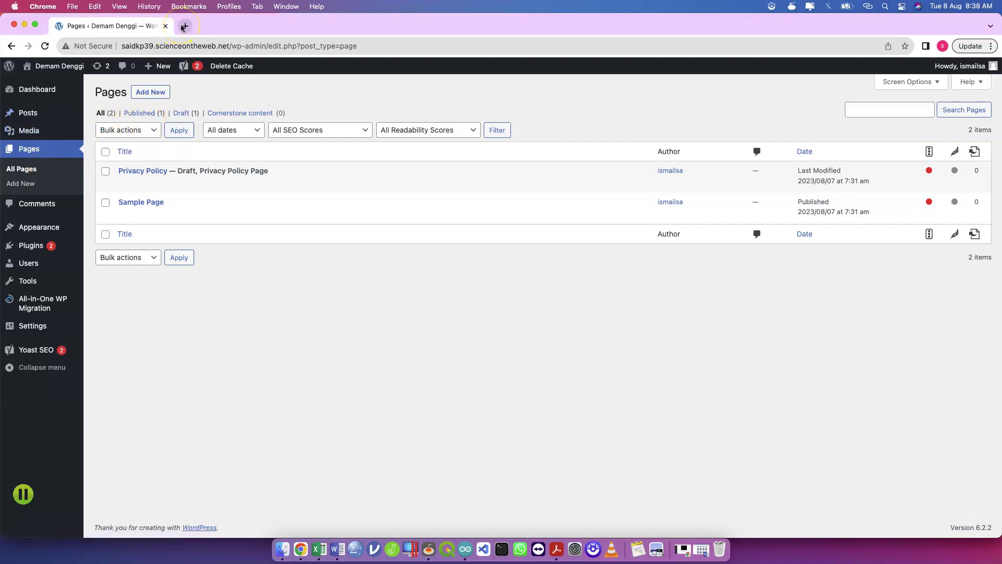
Open the site's front page in a new tab and review its header, navigation and latest post
{"action": "mouse_move", "coordinate": [78, 65]}
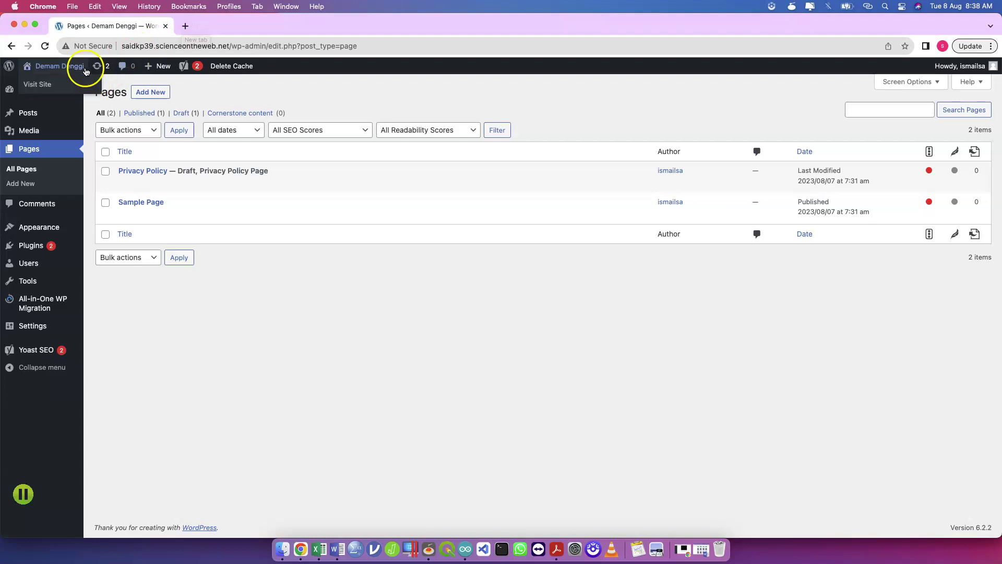
{"action": "right_click", "coordinate": [59, 85]}
{"action": "left_click", "coordinate": [68, 88]}
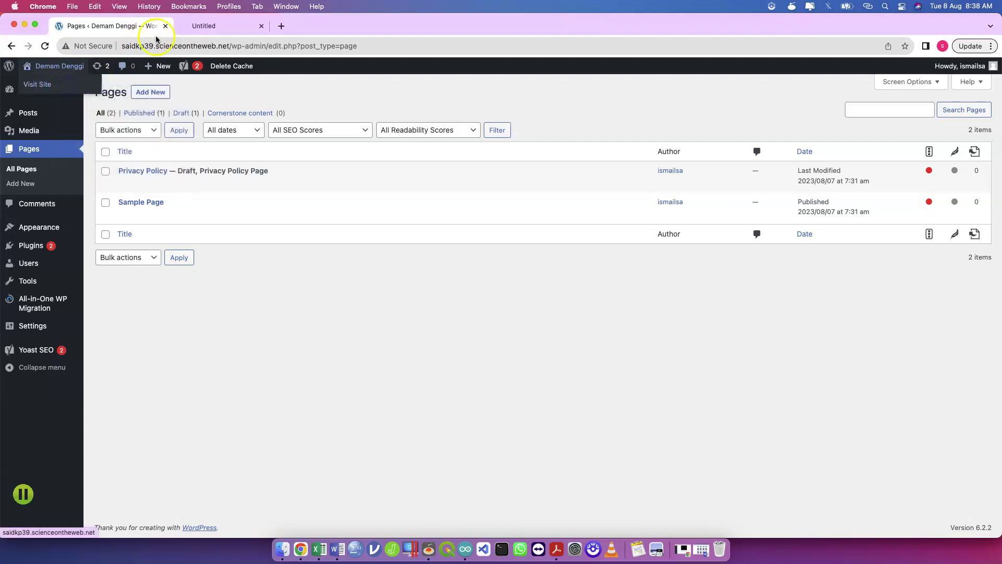
{"action": "left_click", "coordinate": [193, 27]}
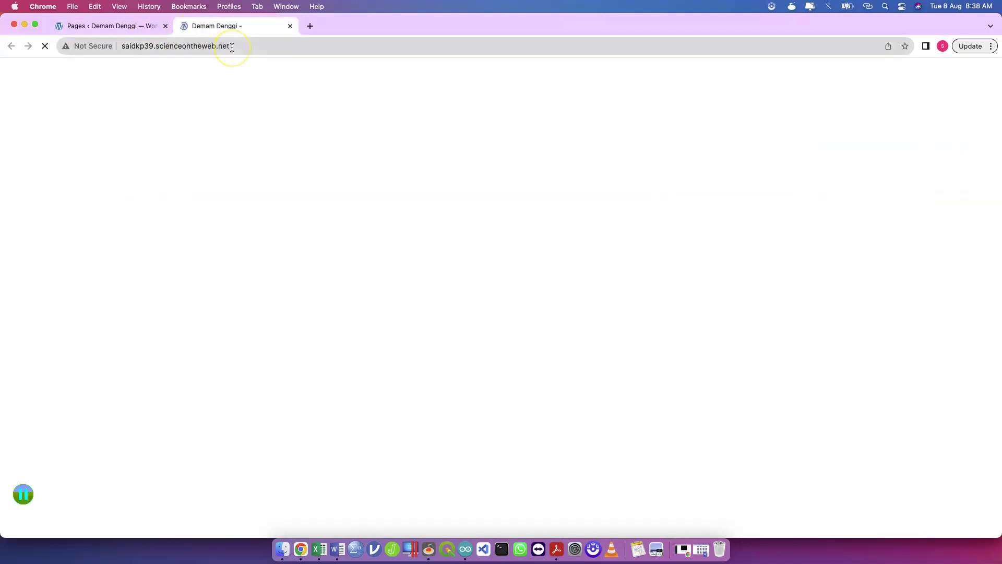
{"action": "scroll", "coordinate": [298, 284], "scroll_direction": "down", "scroll_amount": 5}
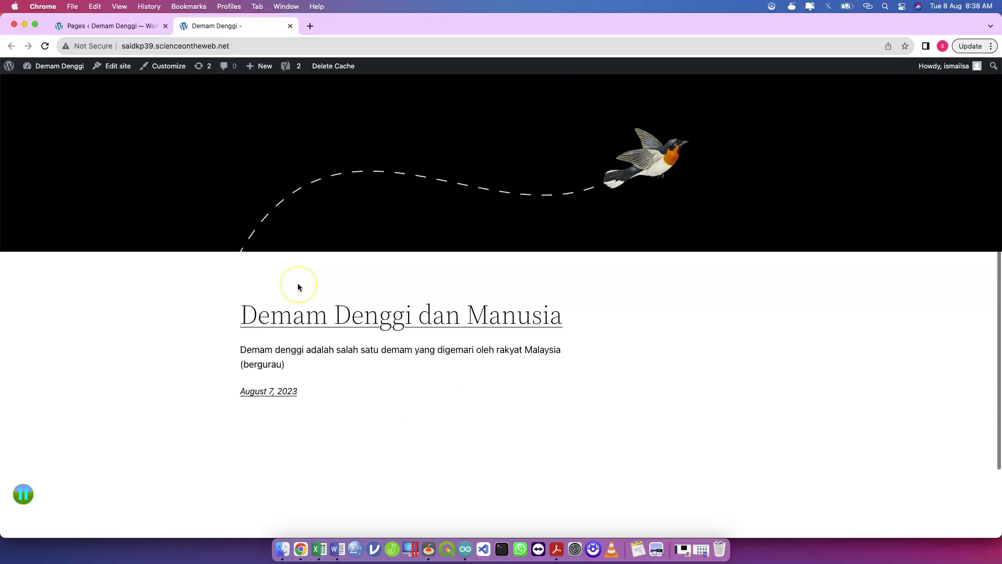
{"action": "scroll", "coordinate": [297, 283], "scroll_direction": "up", "scroll_amount": 5}
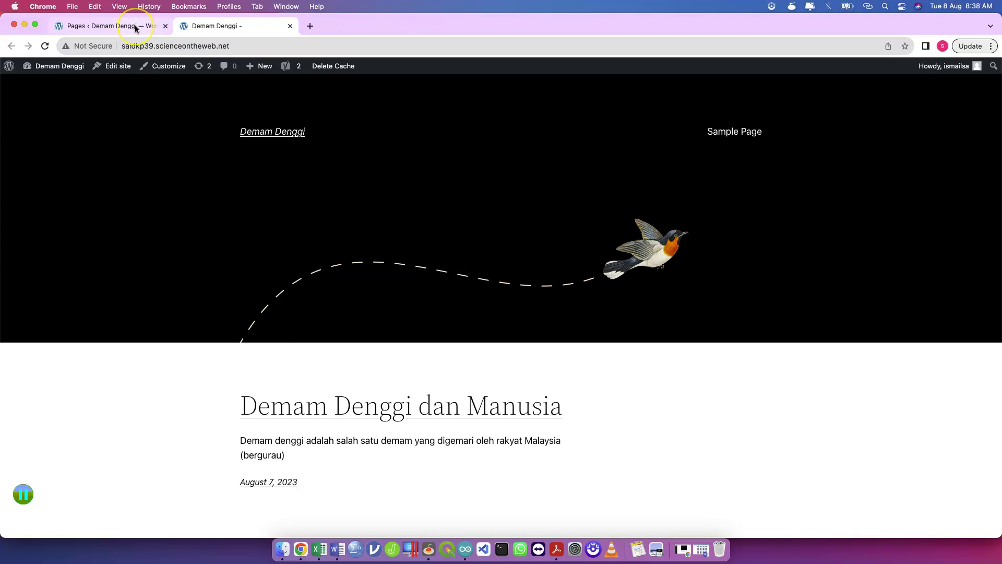
Open the Sample Page from the site's navigation and look through its content
{"action": "left_click", "coordinate": [721, 133]}
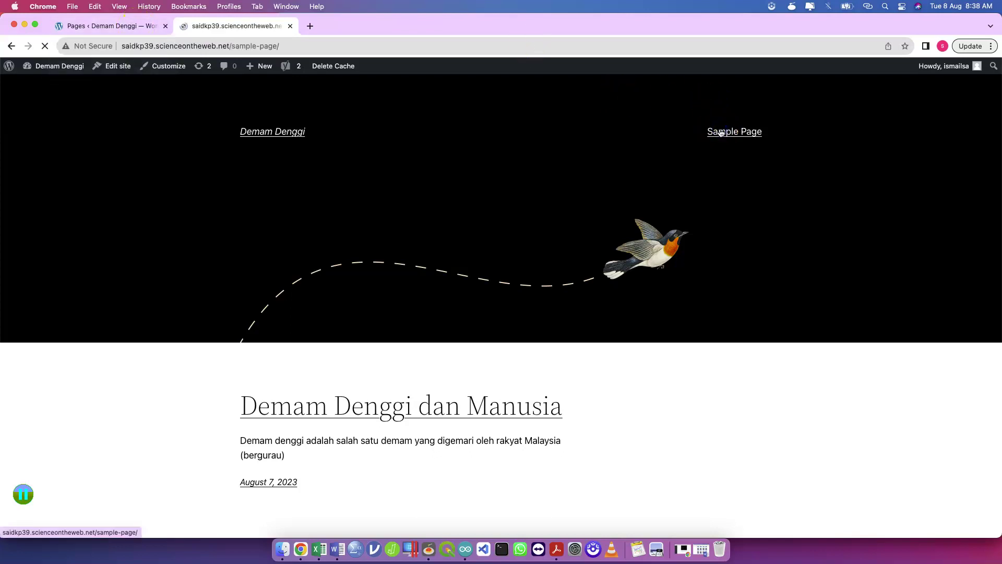
{"action": "scroll", "coordinate": [599, 278], "scroll_direction": "down", "scroll_amount": 5}
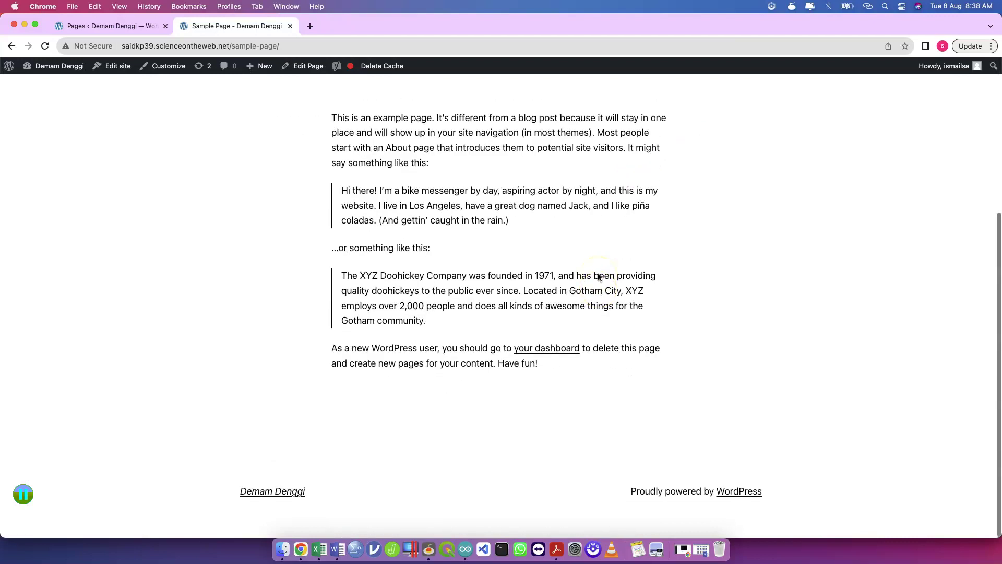
{"action": "scroll", "coordinate": [599, 278], "scroll_direction": "up", "scroll_amount": 5}
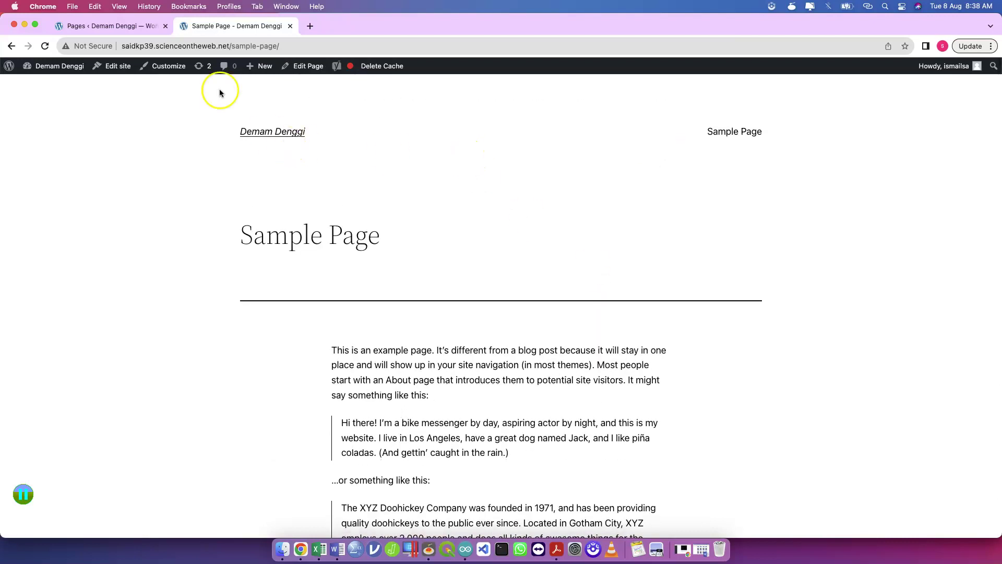
Return to the site's admin tab and look through the comments, installed plugins and users lists
{"action": "left_click", "coordinate": [141, 26]}
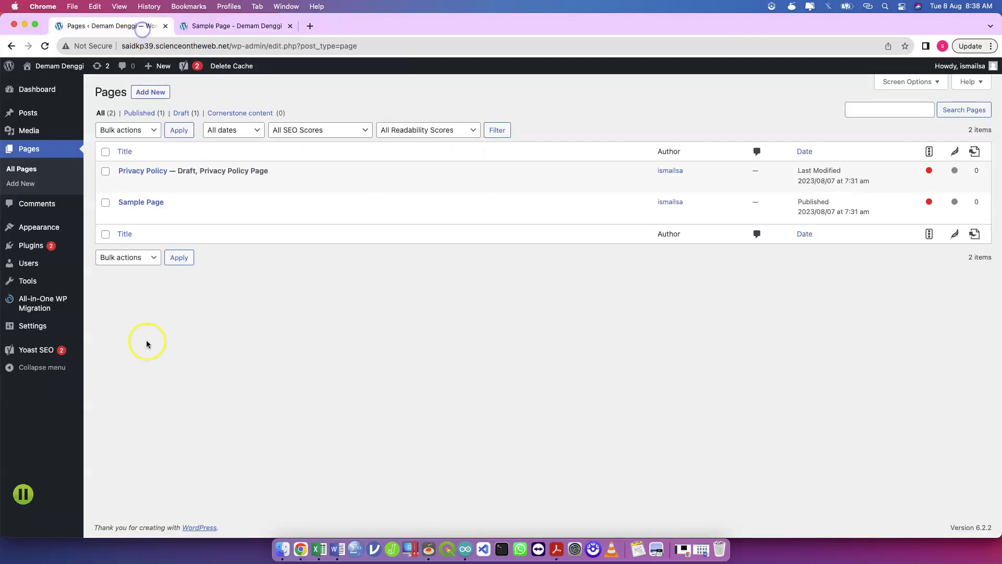
{"action": "left_click", "coordinate": [45, 211]}
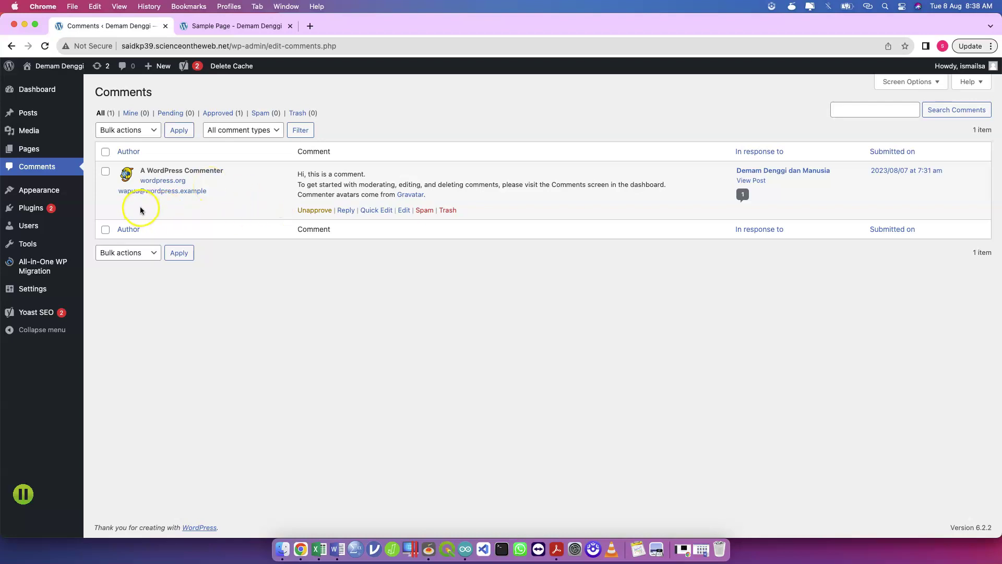
{"action": "left_click", "coordinate": [63, 209]}
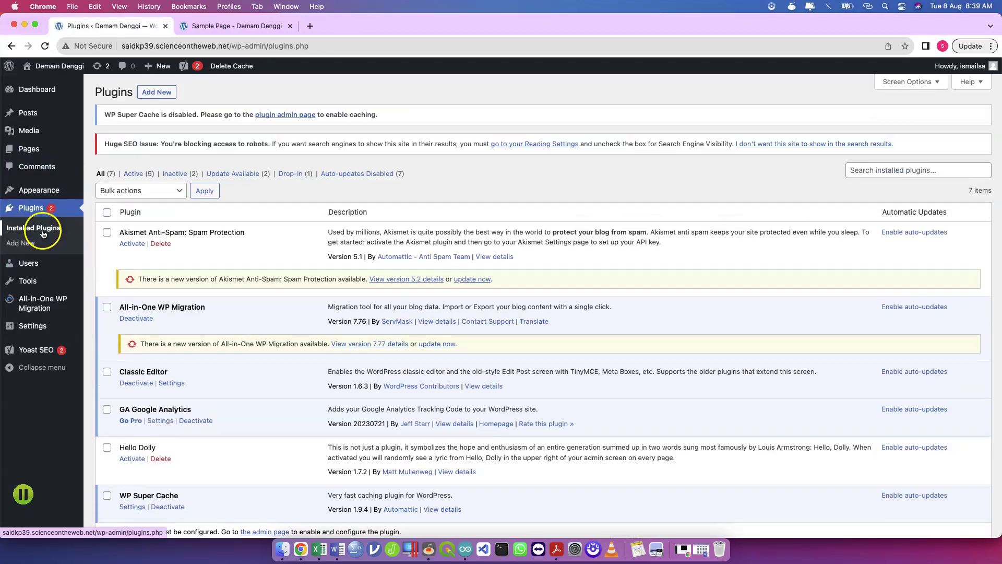
{"action": "left_click", "coordinate": [43, 270]}
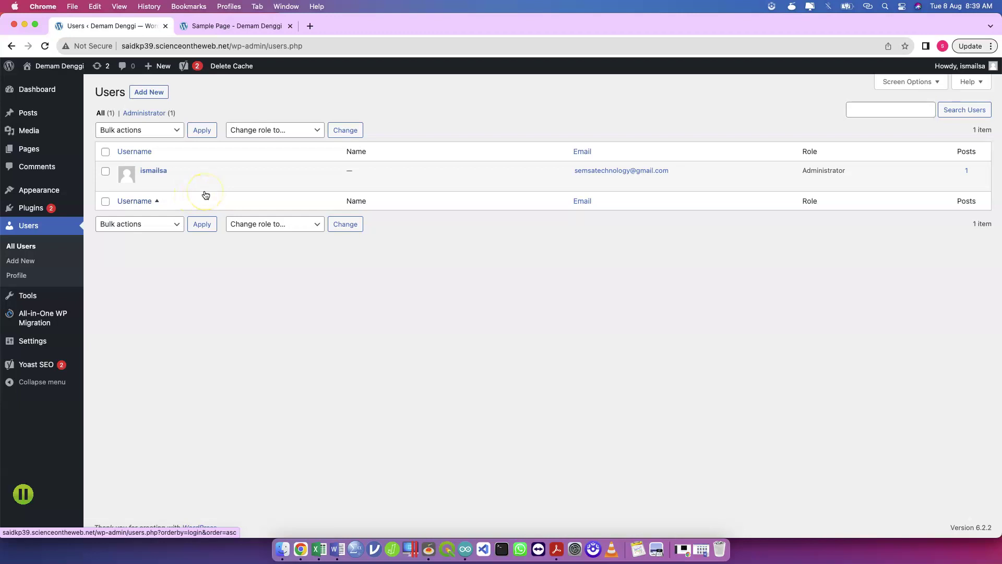
Examine the fields and role options for adding a new user, and open the user profile page
{"action": "left_click", "coordinate": [151, 95]}
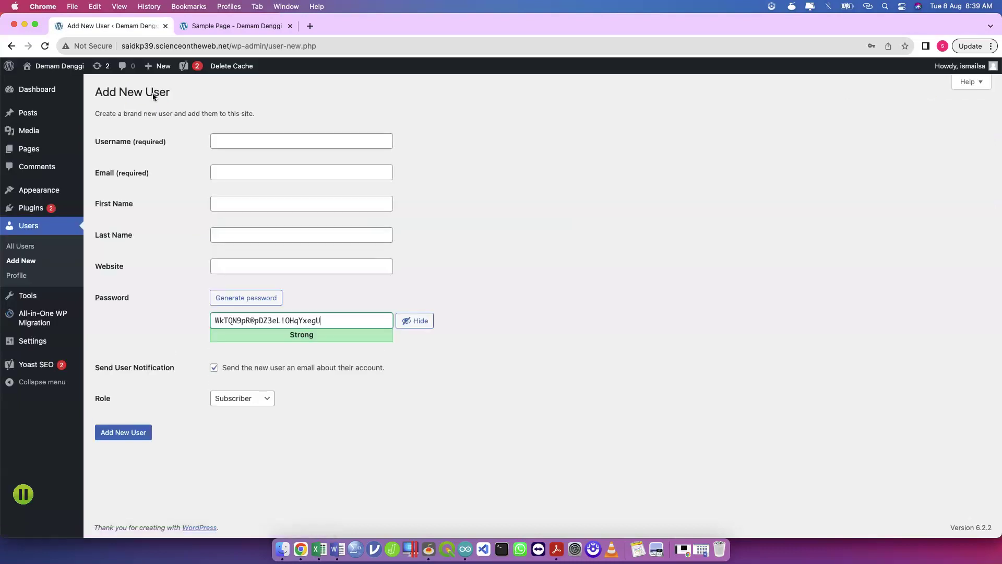
{"action": "left_click", "coordinate": [229, 145]}
{"action": "left_click", "coordinate": [231, 145]}
{"action": "left_click", "coordinate": [214, 367]}
{"action": "left_click", "coordinate": [248, 400]}
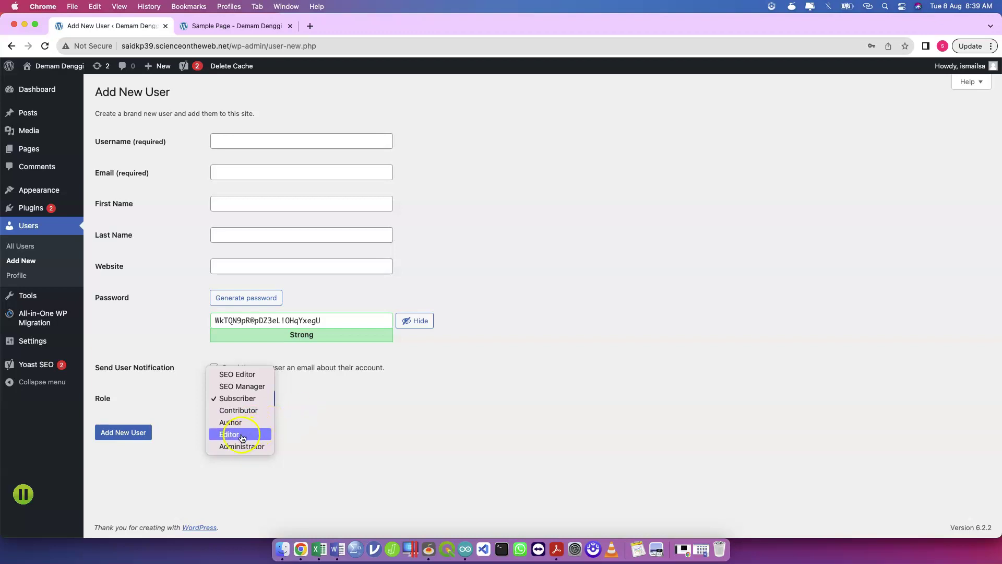
{"action": "left_click", "coordinate": [169, 331]}
{"action": "left_click", "coordinate": [49, 277]}
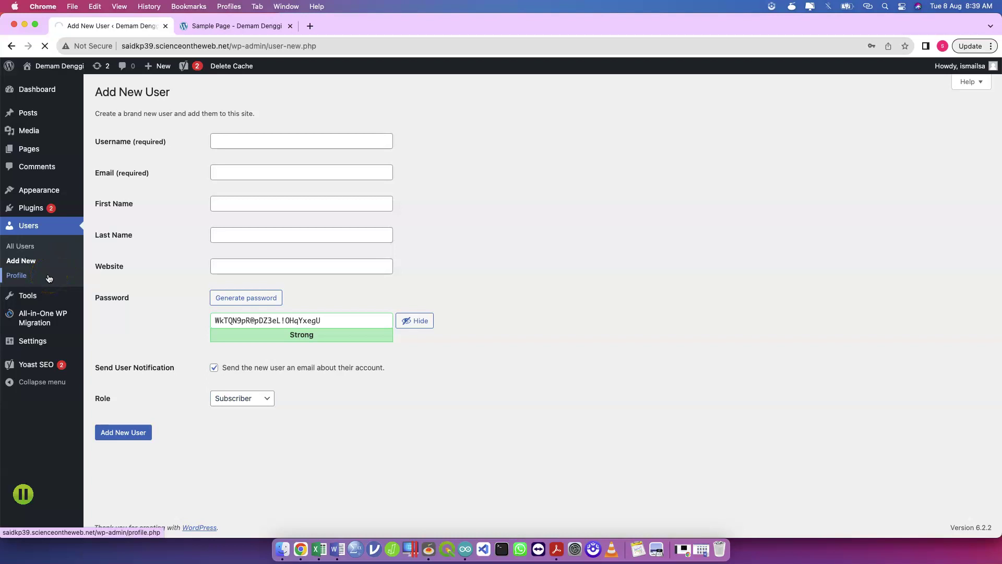
{"action": "mouse_move", "coordinate": [46, 302]}
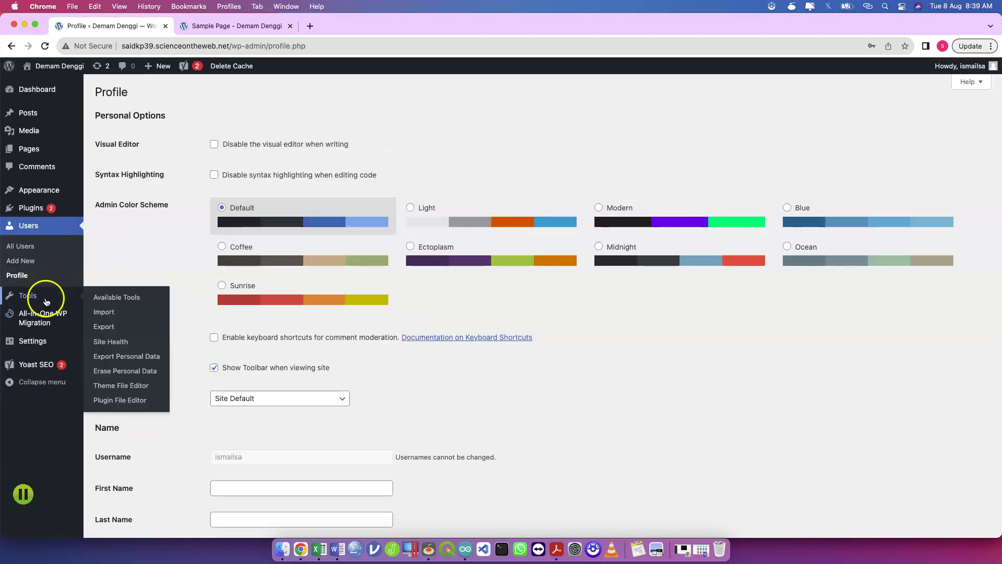
Set the site's permalink structure to Post name and save the changes
{"action": "mouse_move", "coordinate": [50, 345]}
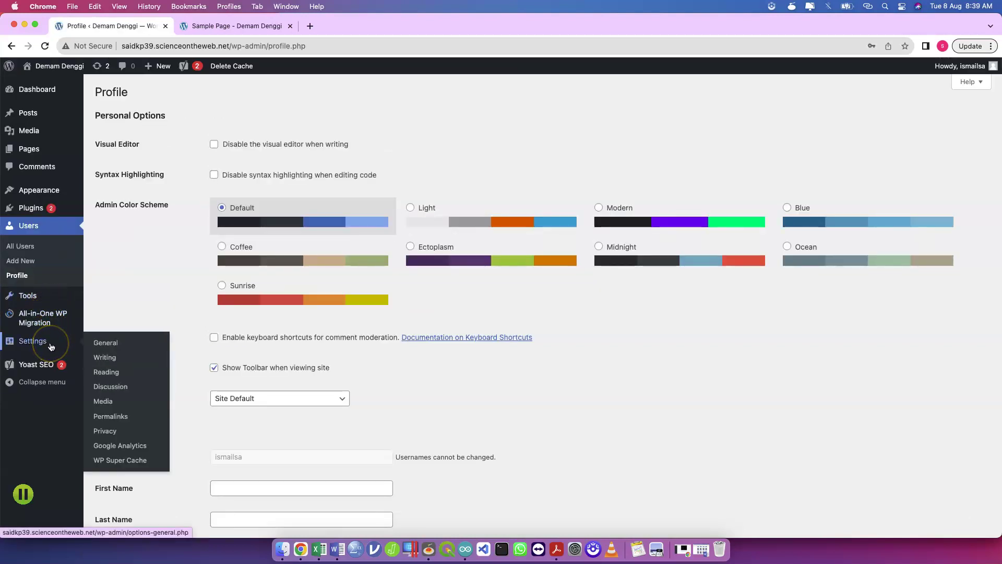
{"action": "mouse_move", "coordinate": [51, 364]}
{"action": "left_click", "coordinate": [130, 417]}
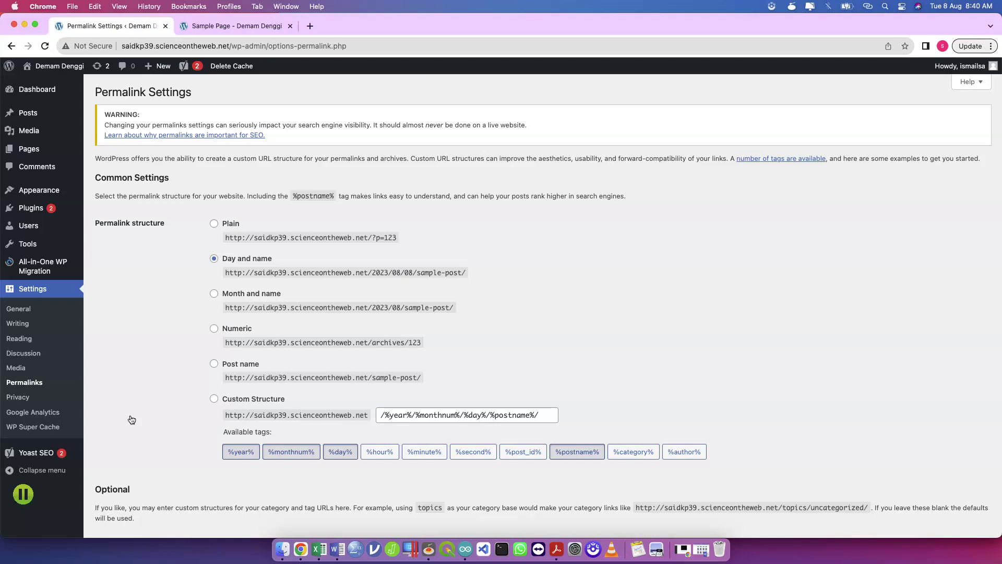
{"action": "left_click", "coordinate": [248, 264]}
{"action": "left_click", "coordinate": [214, 364]}
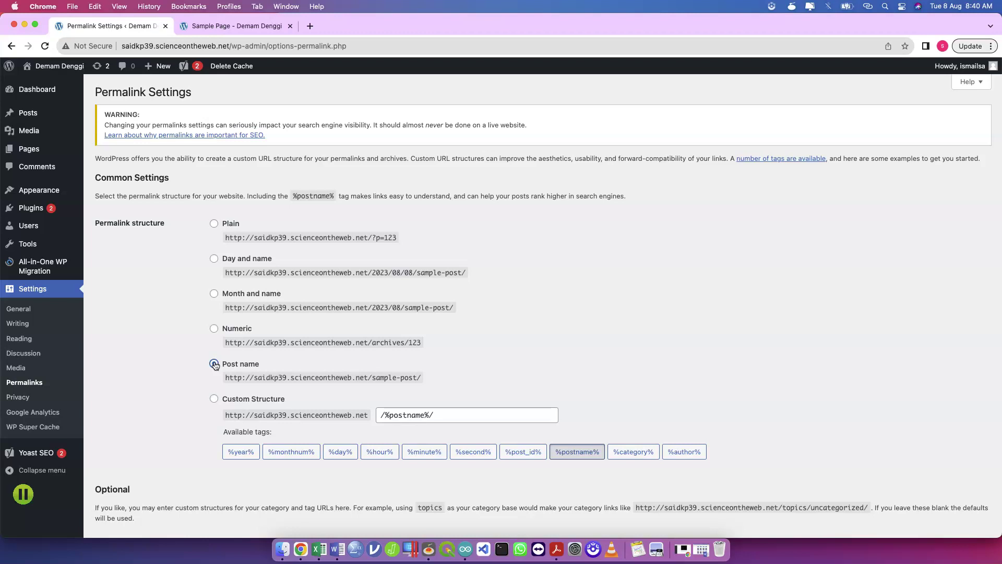
{"action": "left_click", "coordinate": [214, 364]}
{"action": "scroll", "coordinate": [215, 365], "scroll_direction": "down", "scroll_amount": 5}
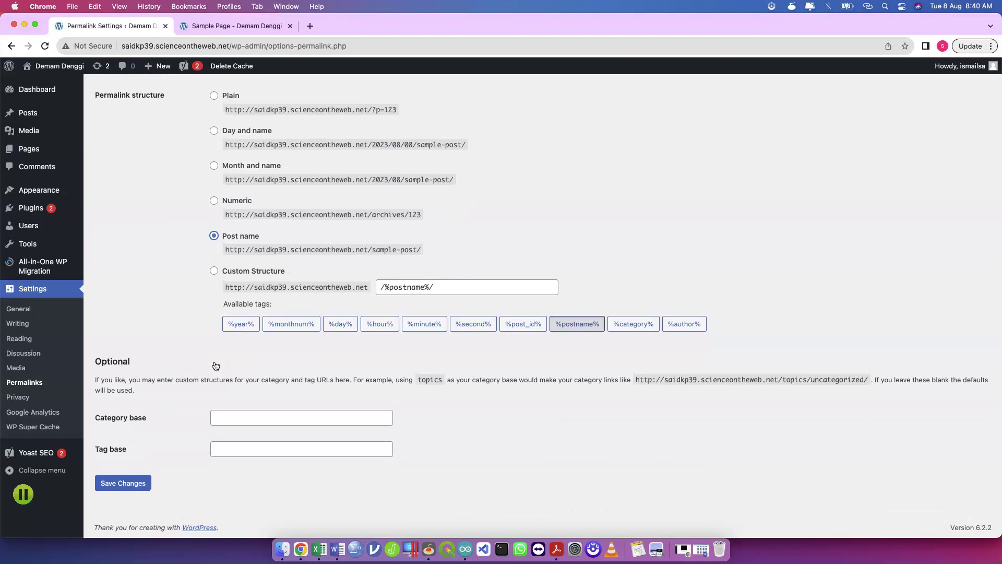
{"action": "left_click", "coordinate": [137, 488]}
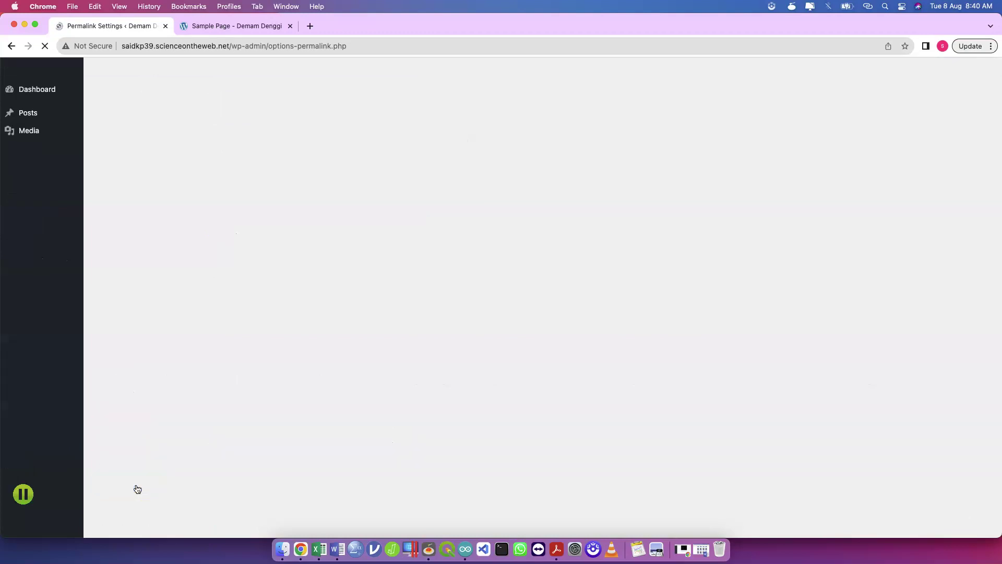
{"action": "left_click", "coordinate": [174, 390]}
{"action": "left_click", "coordinate": [239, 394]}
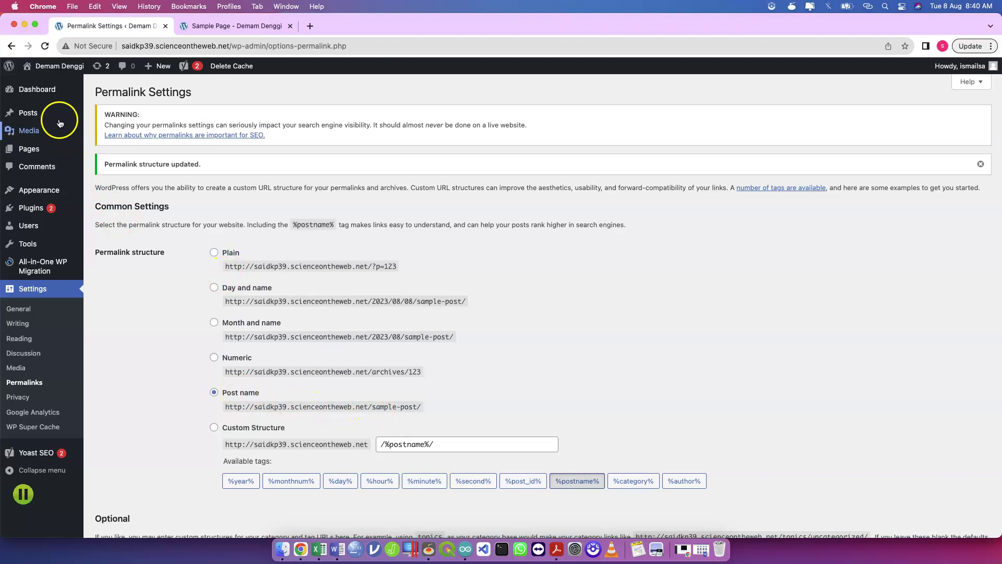
Open the post "Demam Denggi dan Manusia" for editing from the list of all posts and check its permalink
{"action": "mouse_move", "coordinate": [52, 114]}
{"action": "left_click", "coordinate": [101, 121]}
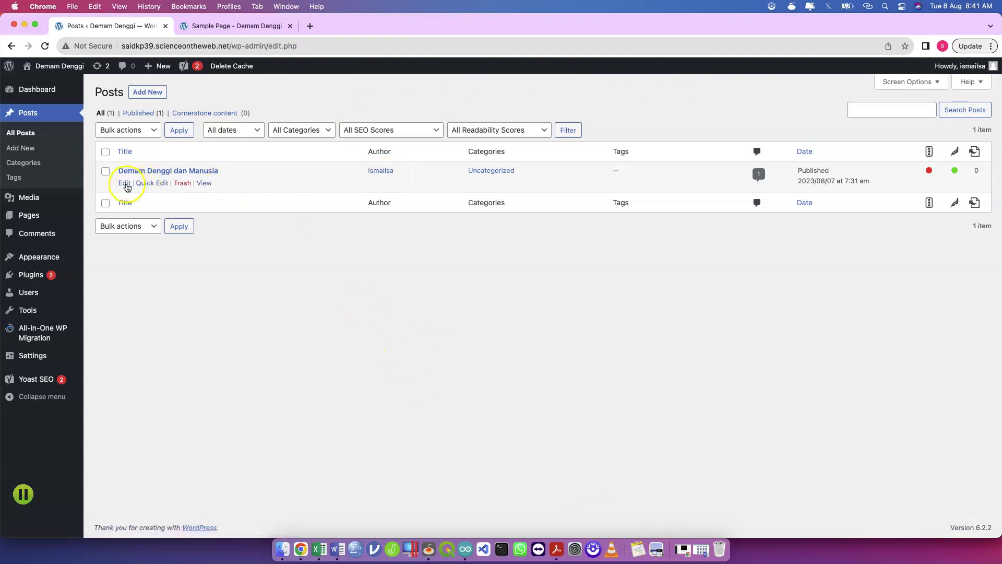
{"action": "left_click", "coordinate": [125, 184]}
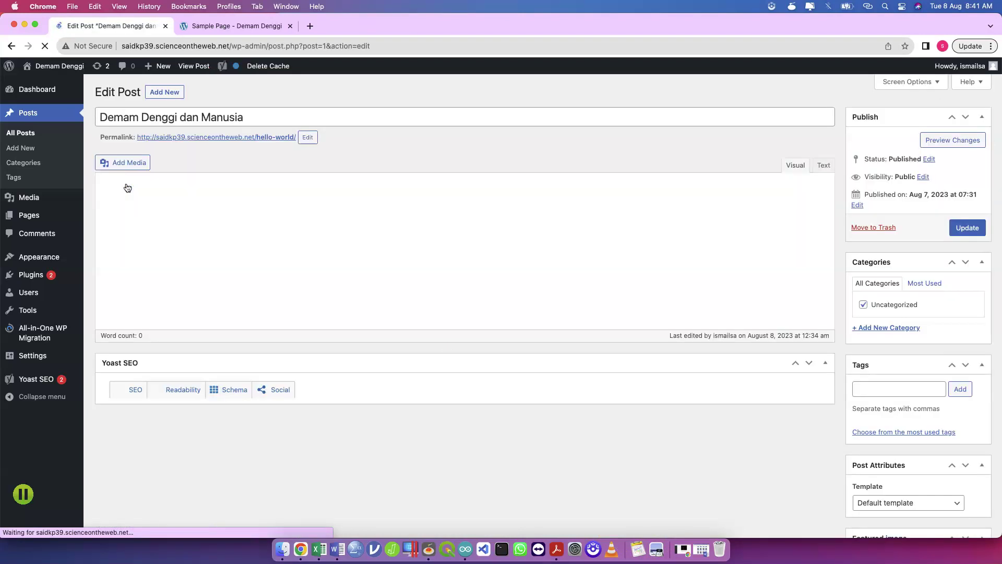
{"action": "scroll", "coordinate": [235, 139], "scroll_direction": "up", "scroll_amount": 5}
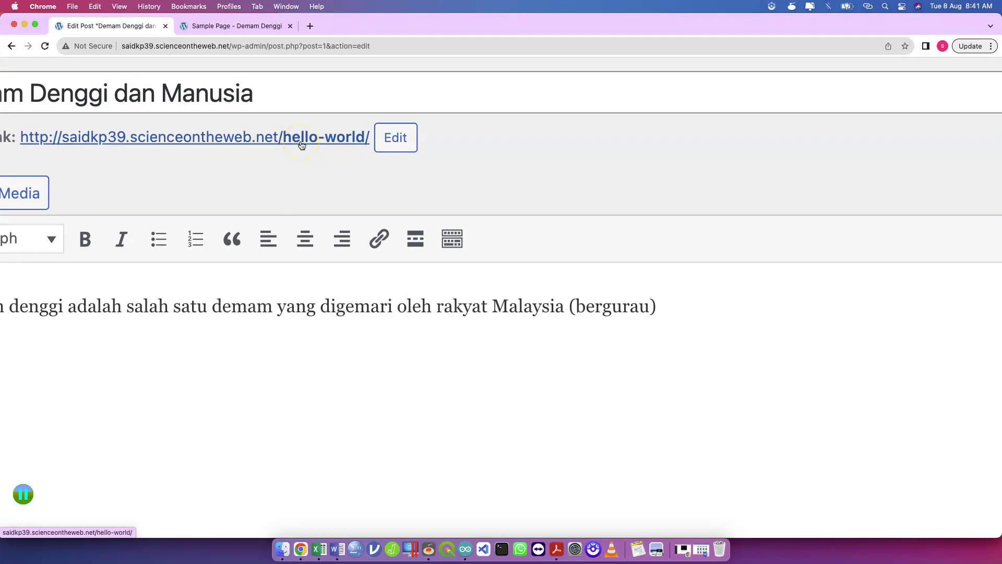
Try to change the post's permalink slug to "demam denggi dan manusia"
{"action": "left_click", "coordinate": [395, 138]}
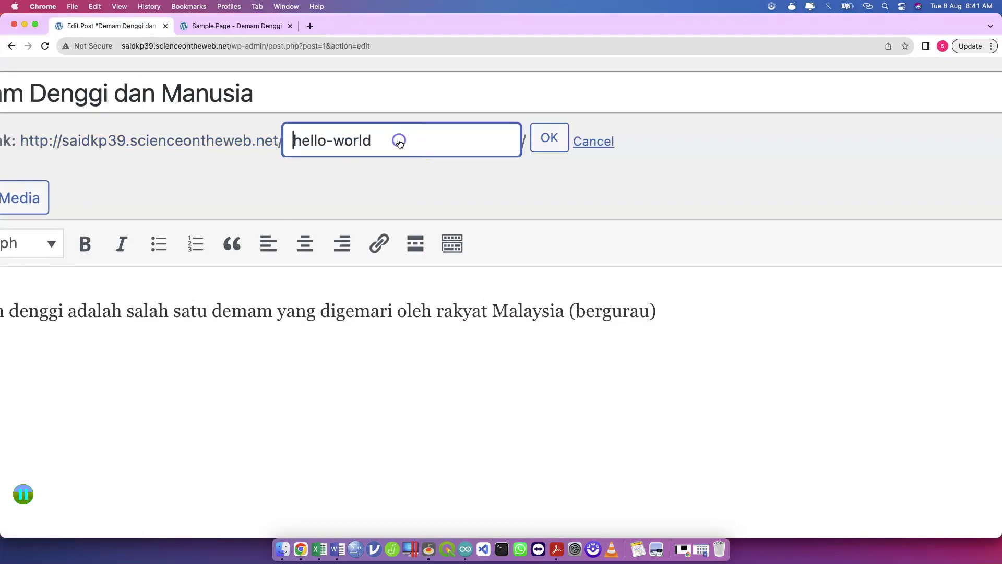
{"action": "double_click", "coordinate": [400, 143]}
{"action": "triple_click", "coordinate": [399, 140]}
{"action": "type", "text": "demam-"}
{"action": "key", "text": "BackSpace"}
{"action": "type", "text": "denggi"}
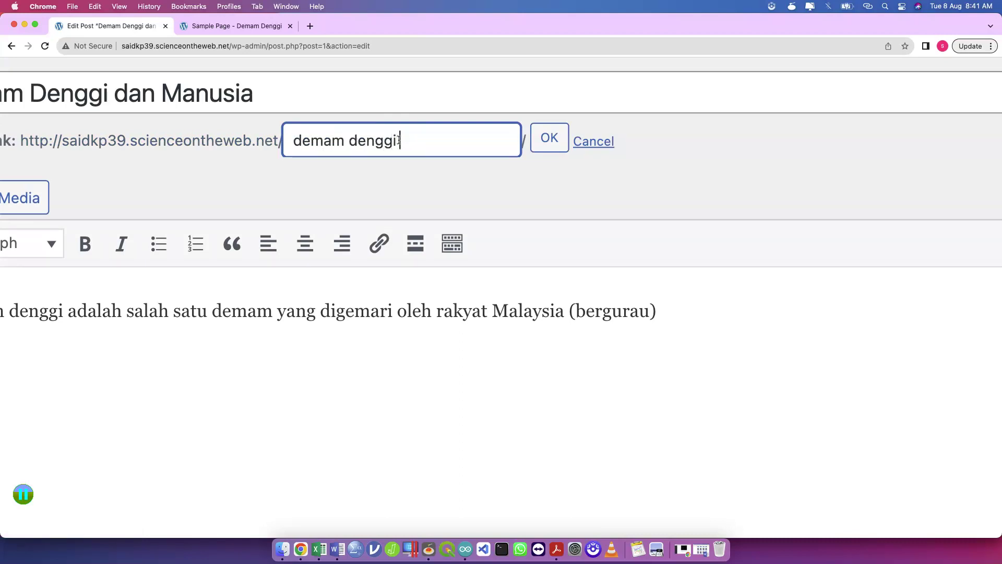
{"action": "type", "text": " dan manusia"}
{"action": "key", "text": "Tab"}
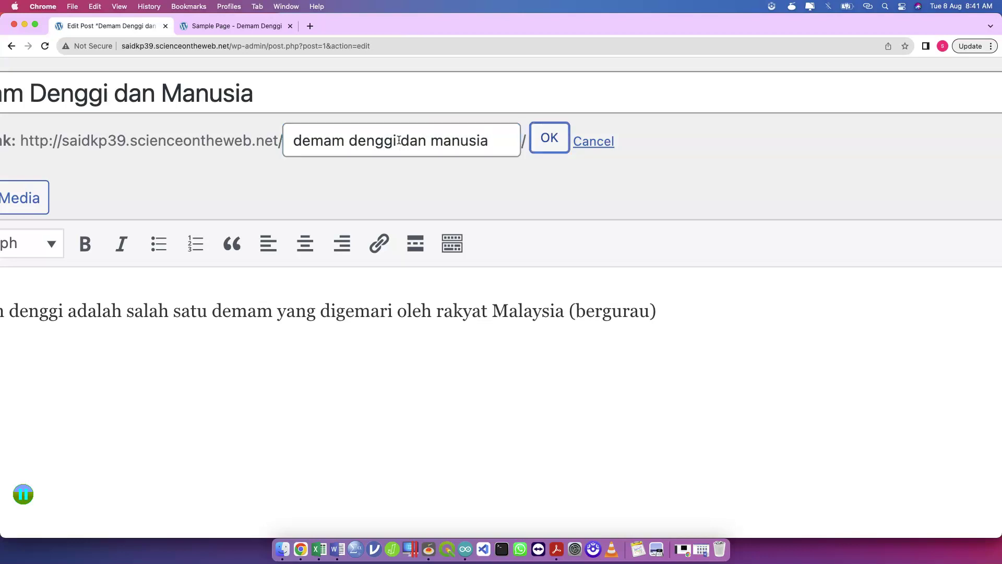
{"action": "key", "text": "Return"}
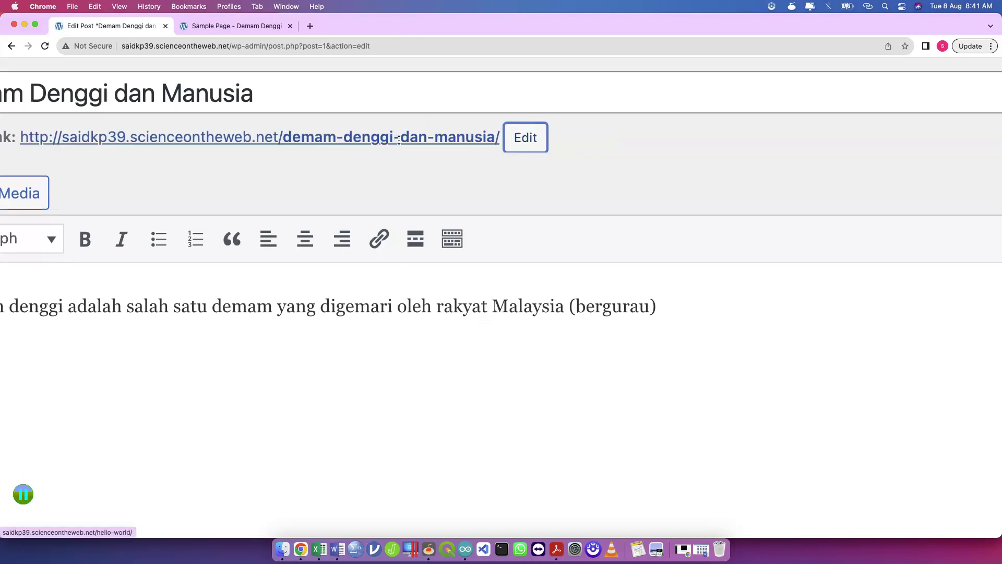
View the post on the live site through its permalink, reload it to check the URL, and return to editing the post
{"action": "left_click", "coordinate": [394, 141]}
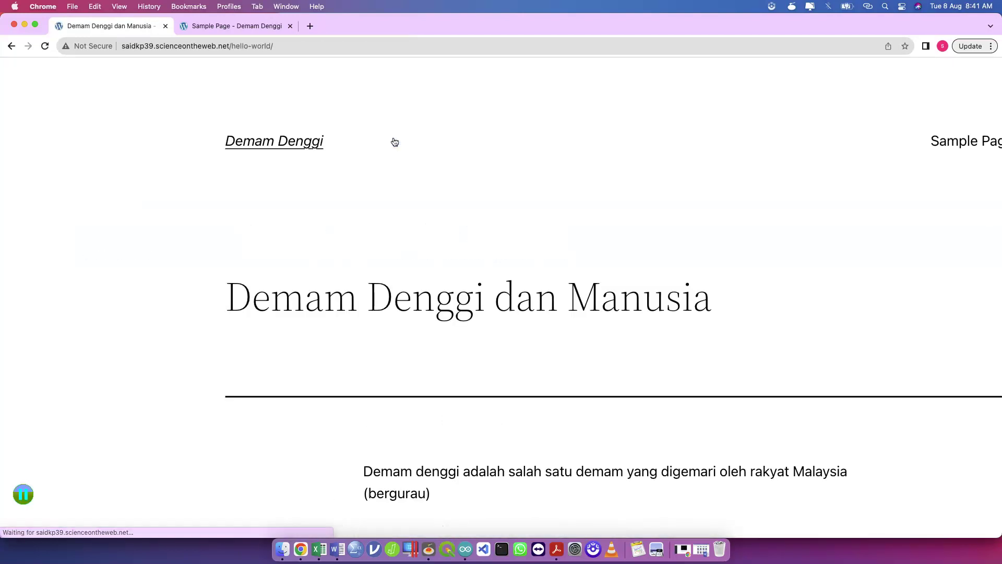
{"action": "scroll", "coordinate": [438, 252], "scroll_direction": "down", "scroll_amount": 5}
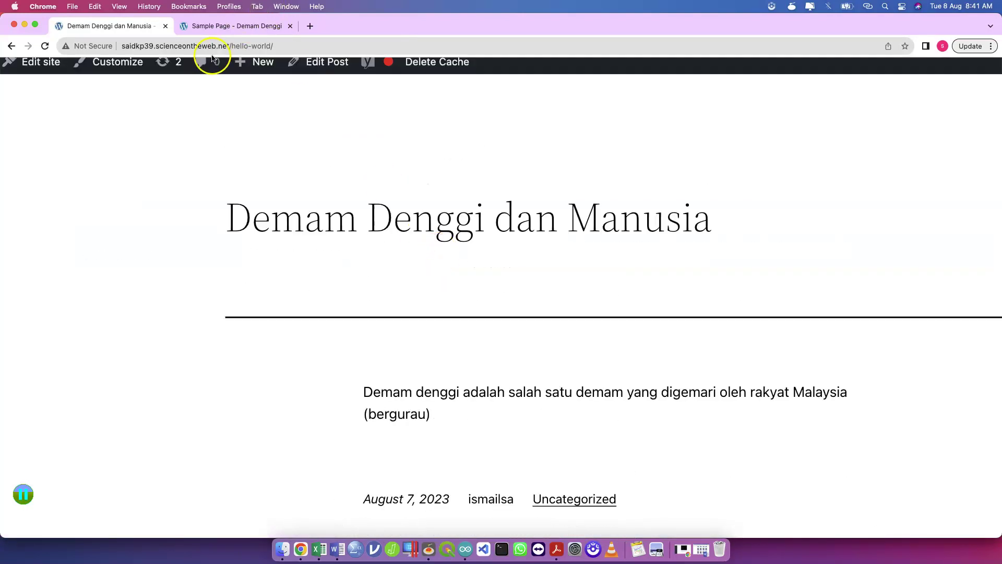
{"action": "left_click", "coordinate": [245, 45]}
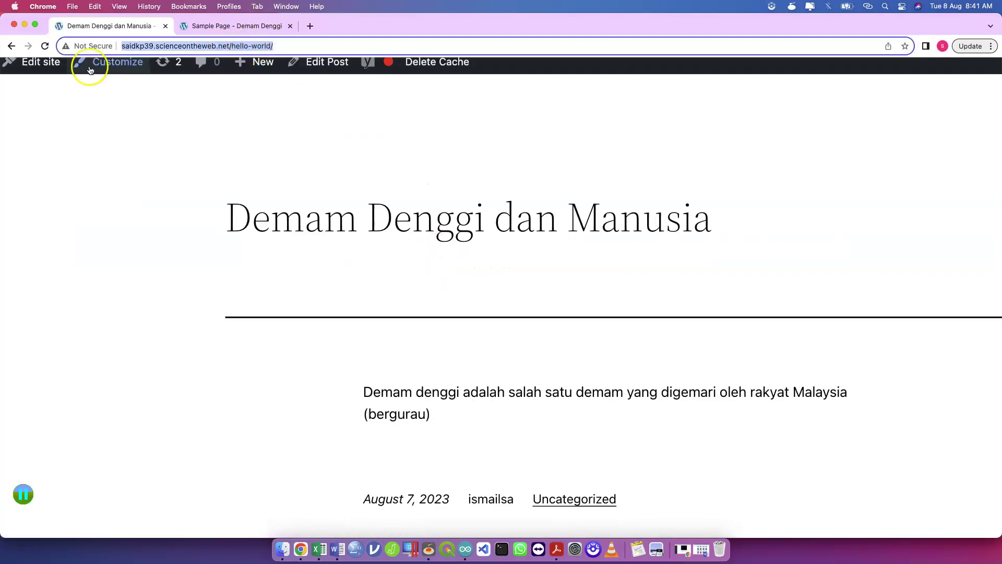
{"action": "left_click", "coordinate": [45, 46]}
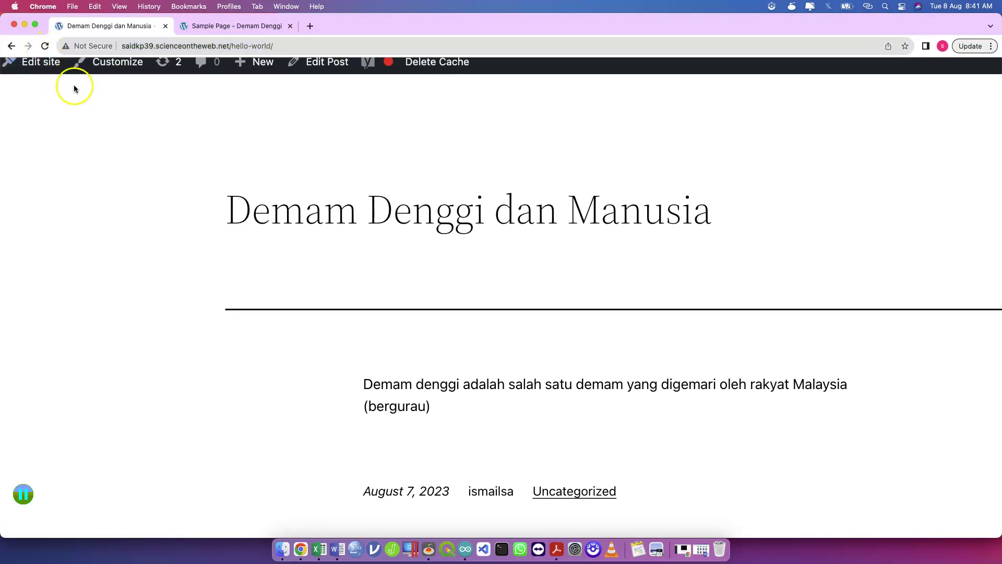
{"action": "left_click", "coordinate": [292, 66]}
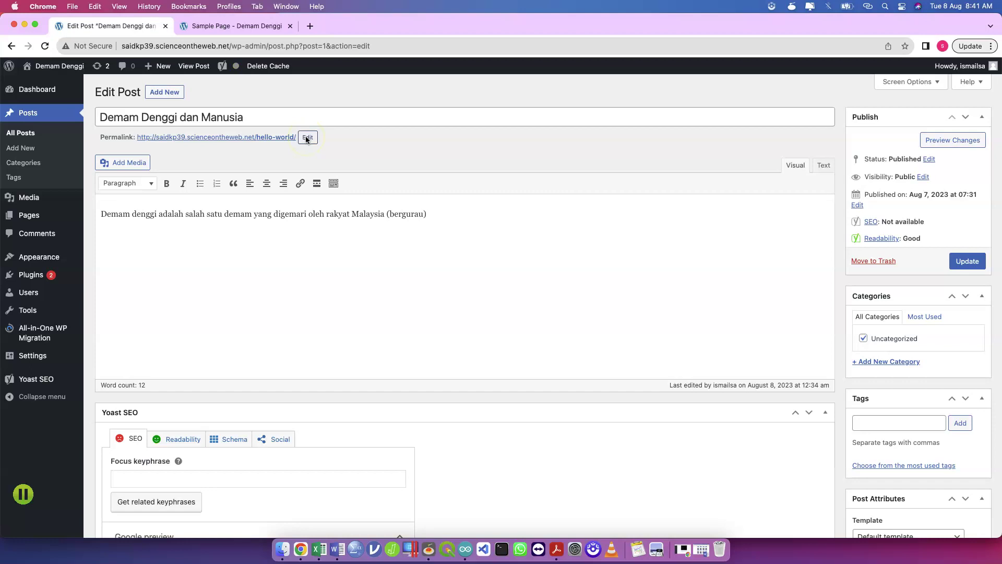
Set the post's permalink slug to "demam denggi" and update the post
{"action": "left_click", "coordinate": [307, 137]}
{"action": "triple_click", "coordinate": [321, 139]}
{"action": "type", "text": "iku"}
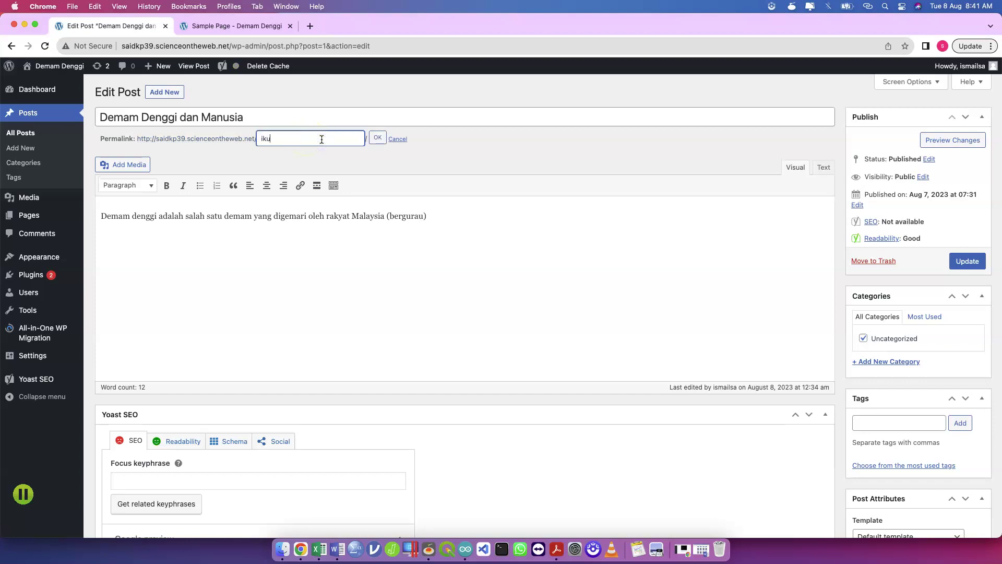
{"action": "type", "text": "taaku"}
{"action": "key", "text": "BackSpace"}
{"action": "key", "text": "BackSpace"}
{"action": "key", "text": "BackSpace"}
{"action": "type", "text": "aku"}
{"action": "triple_click", "coordinate": [322, 139]}
{"action": "type", "text": "d"}
{"action": "key", "text": "BackSpace"}
{"action": "type", "text": "demam denggi"}
{"action": "left_click", "coordinate": [378, 137]}
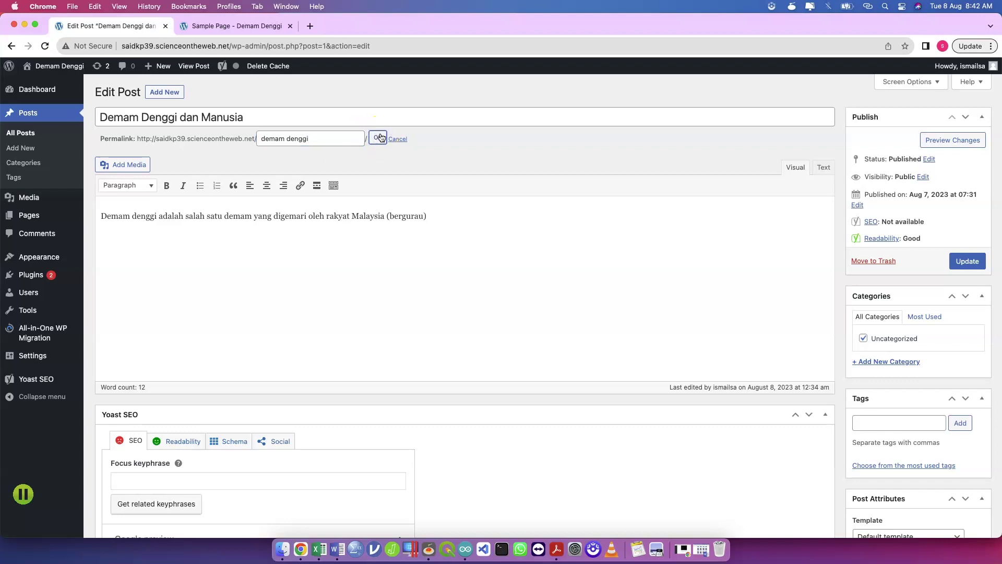
{"action": "left_click", "coordinate": [380, 138]}
{"action": "left_click", "coordinate": [962, 265]}
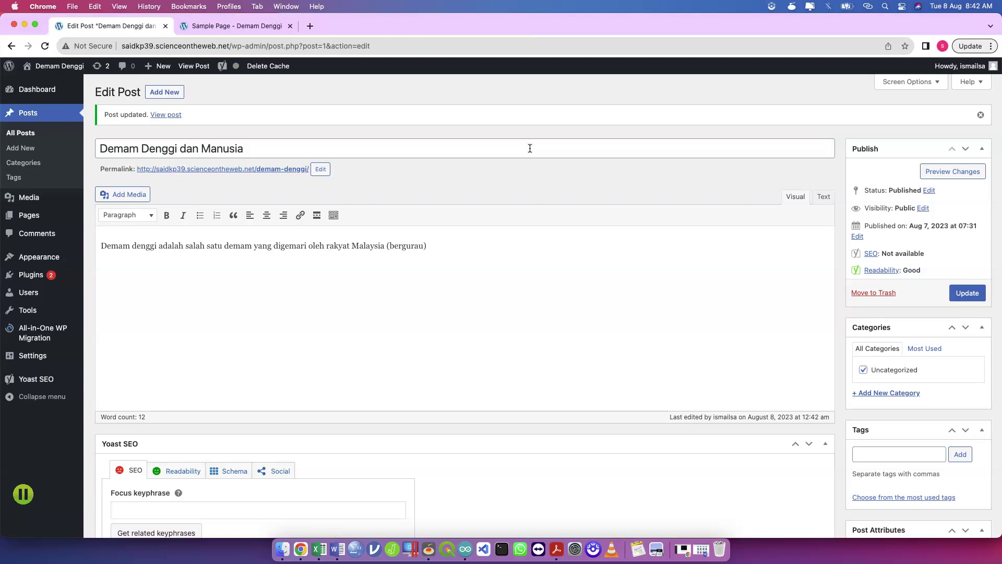
Open the site's installed themes page and close the browser tab showing the Sample Page
{"action": "mouse_move", "coordinate": [19, 221]}
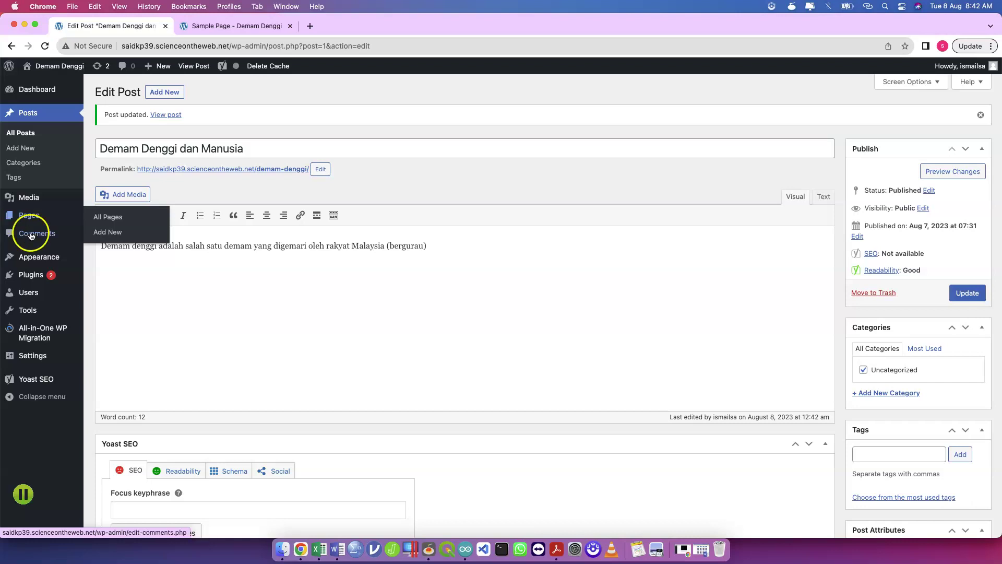
{"action": "mouse_move", "coordinate": [45, 255]}
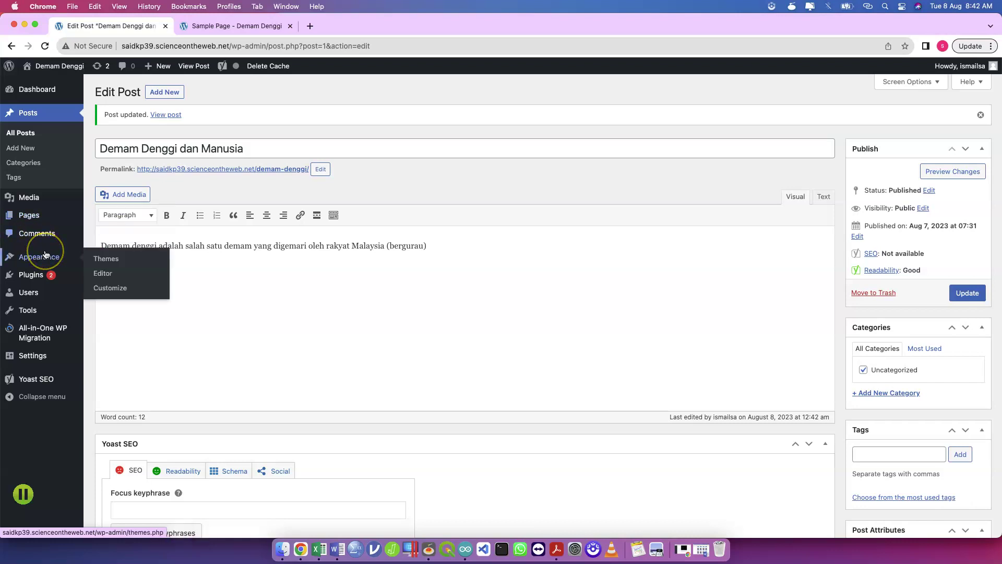
{"action": "left_click", "coordinate": [118, 266]}
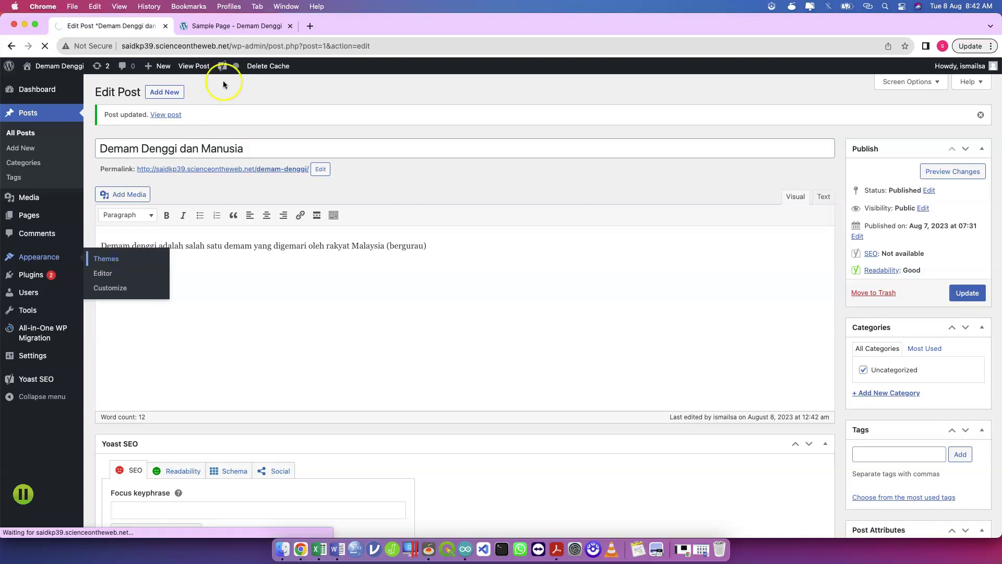
{"action": "left_click", "coordinate": [262, 30]}
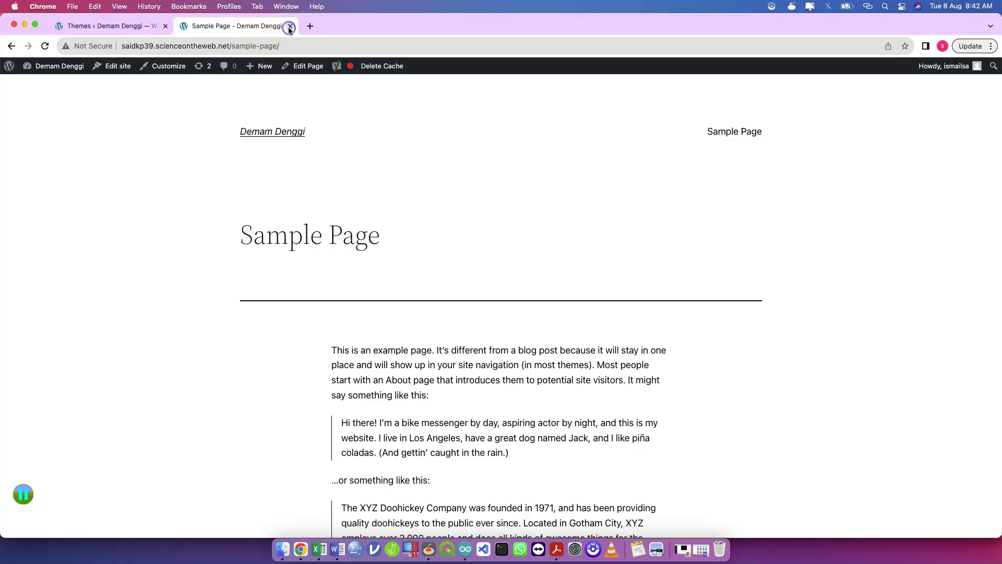
{"action": "left_click", "coordinate": [290, 26]}
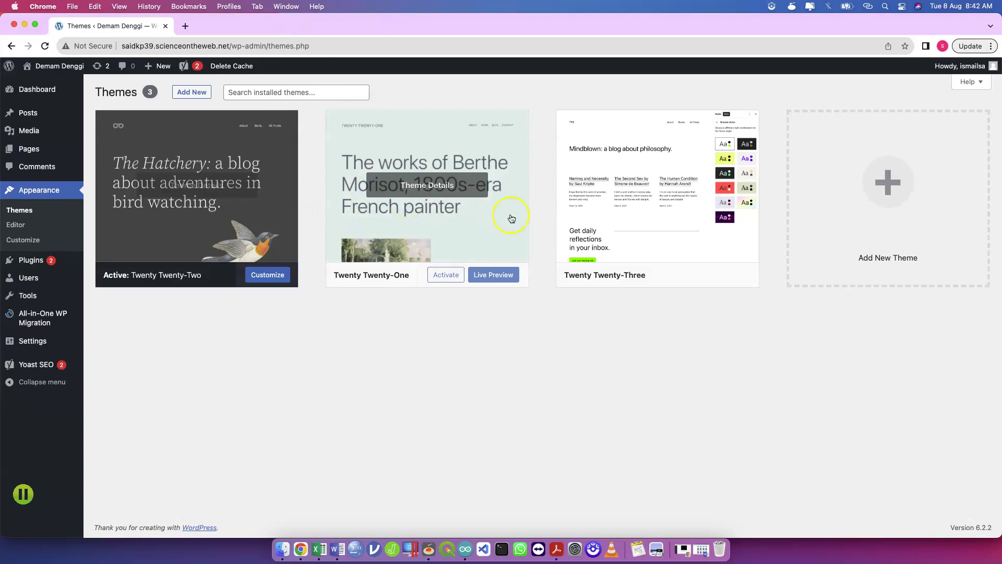
Delete the unused Twenty Twenty-One theme from the site
{"action": "mouse_move", "coordinate": [468, 237]}
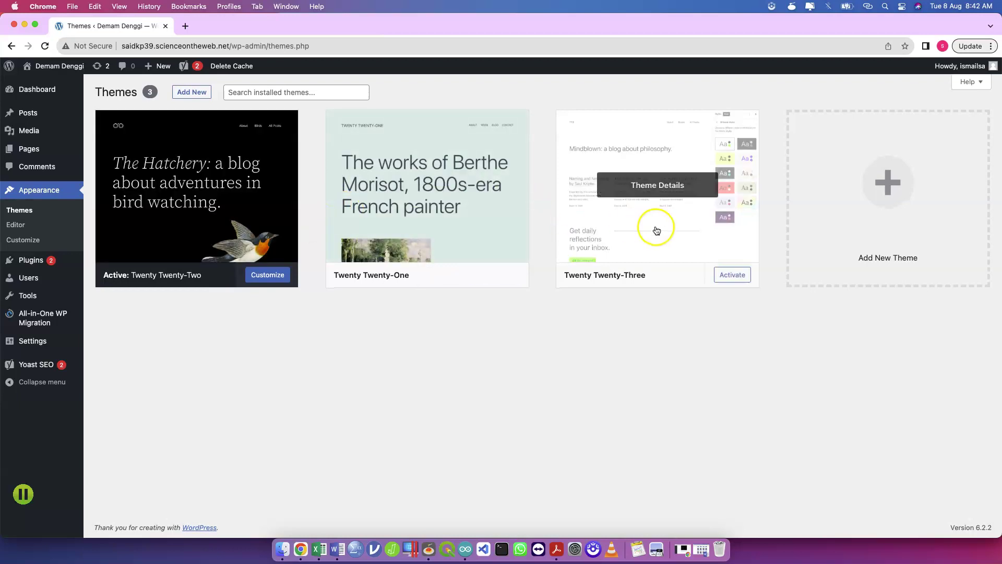
{"action": "left_click", "coordinate": [503, 217]}
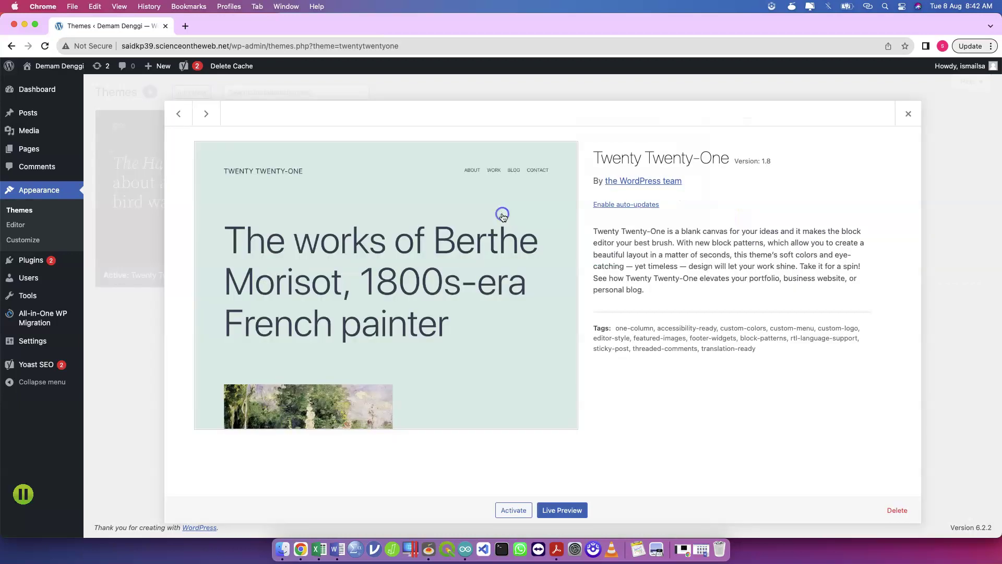
{"action": "left_click", "coordinate": [897, 510]}
{"action": "left_click", "coordinate": [594, 131]}
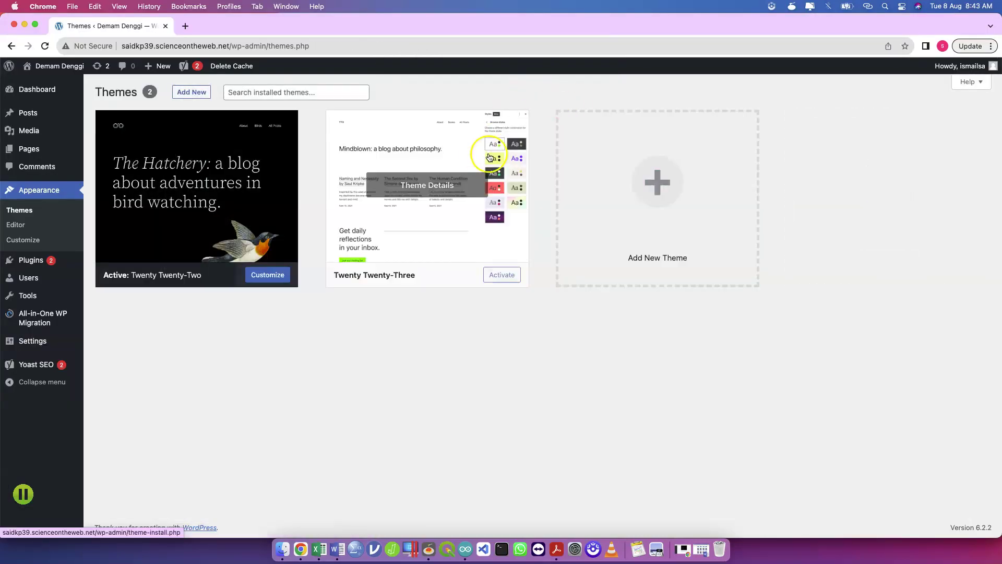
Delete the unused Twenty Twenty-Three theme from the site
{"action": "left_click", "coordinate": [464, 163]}
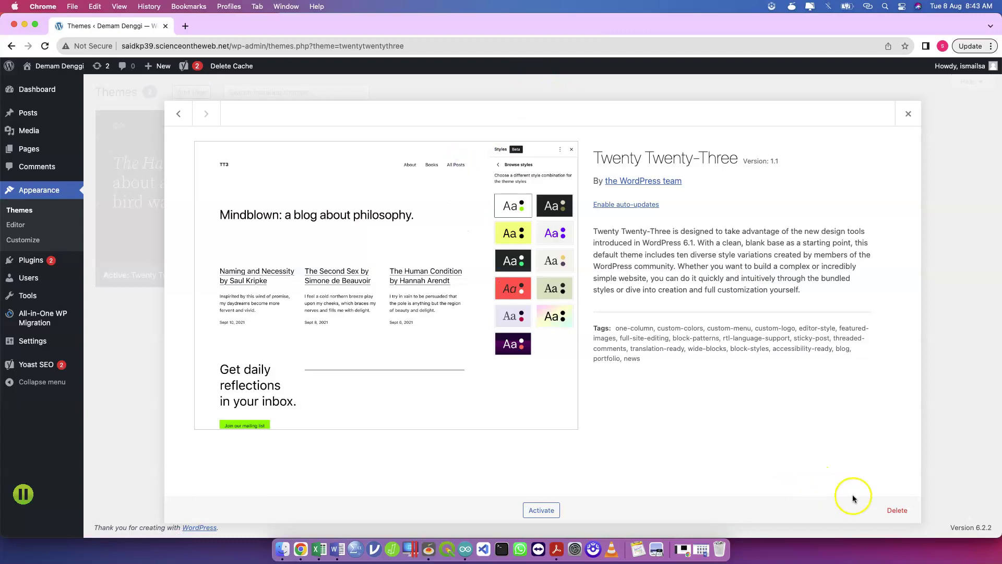
{"action": "left_click", "coordinate": [898, 510]}
{"action": "left_click", "coordinate": [591, 128]}
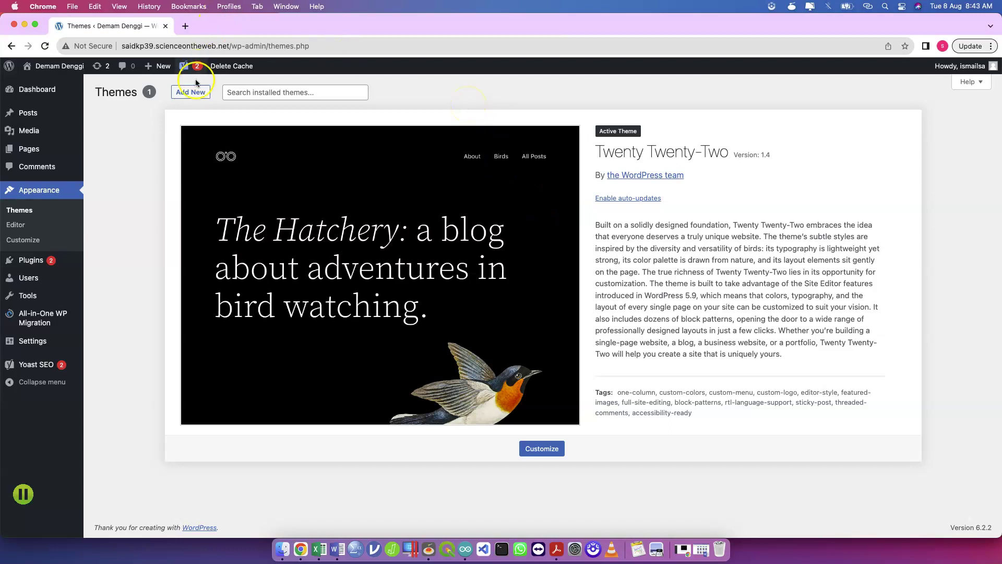
Open the page for adding a new theme, stopping and retrying the request if it does not load
{"action": "left_click", "coordinate": [194, 93]}
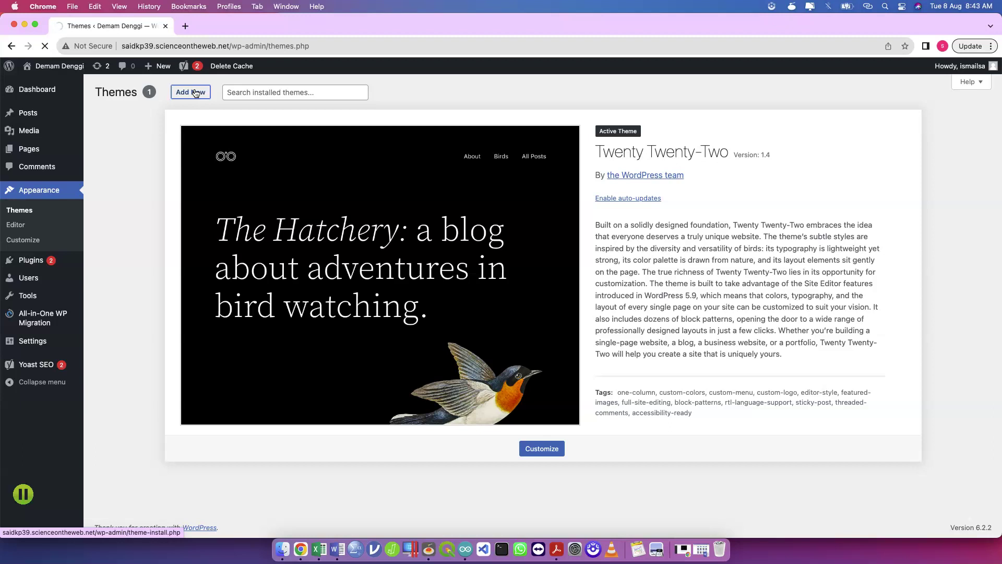
{"action": "left_click", "coordinate": [206, 100]}
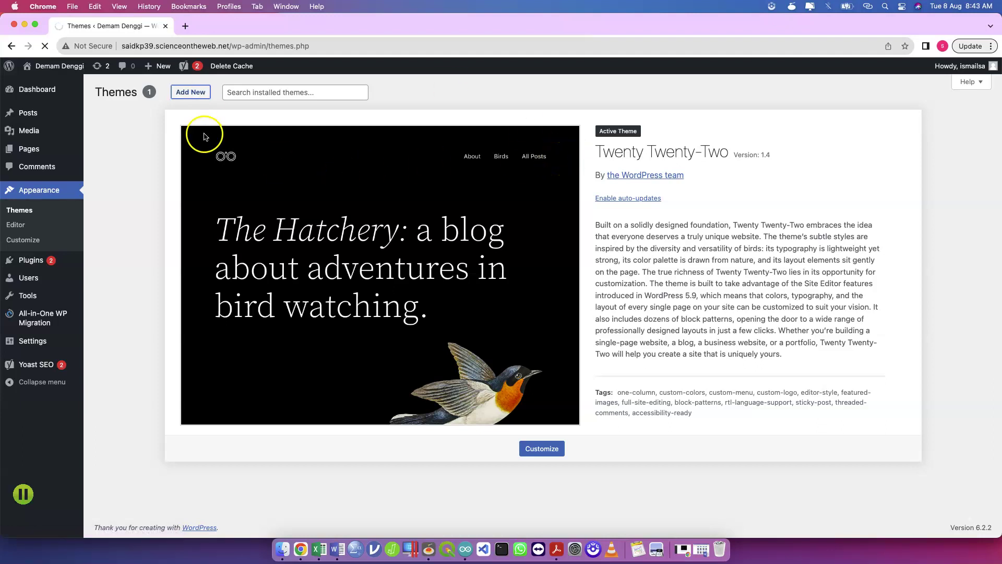
{"action": "left_click", "coordinate": [46, 47]}
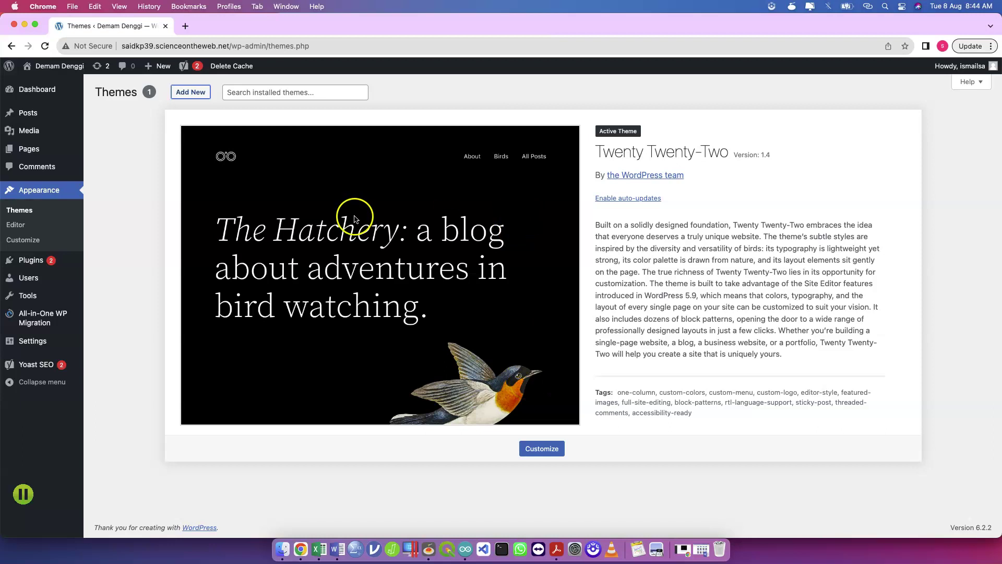
{"action": "left_click", "coordinate": [204, 97]}
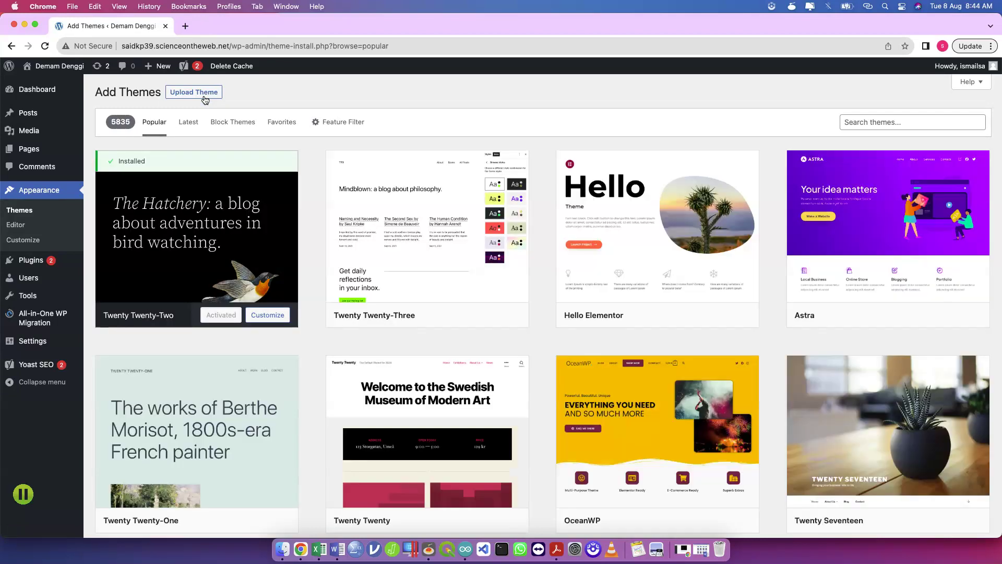
Install the Inspiro theme from the popular themes and activate it
{"action": "left_click", "coordinate": [433, 351]}
{"action": "scroll", "coordinate": [434, 351], "scroll_direction": "down", "scroll_amount": 6}
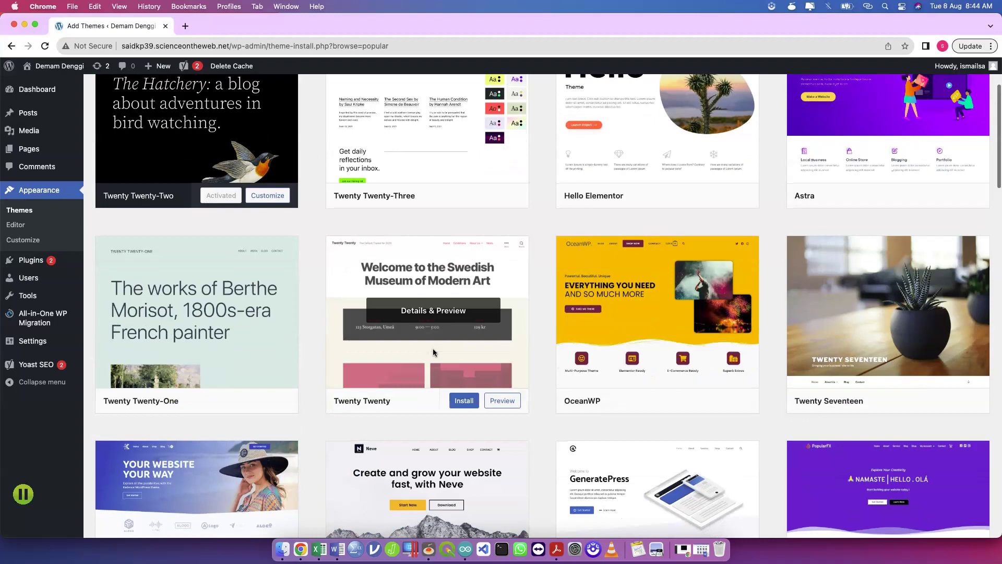
{"action": "scroll", "coordinate": [433, 353], "scroll_direction": "up", "scroll_amount": 5}
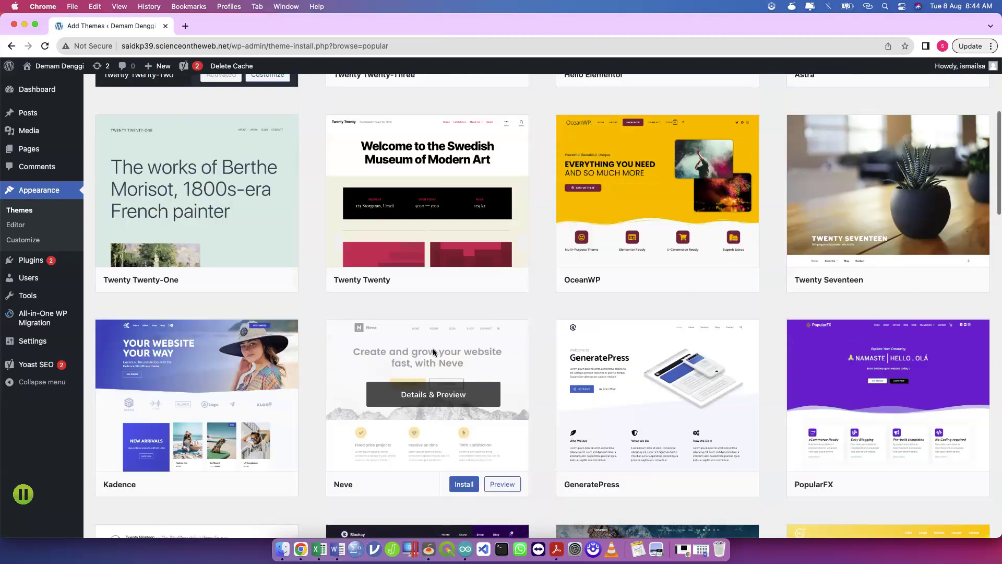
{"action": "scroll", "coordinate": [539, 315], "scroll_direction": "down", "scroll_amount": 10}
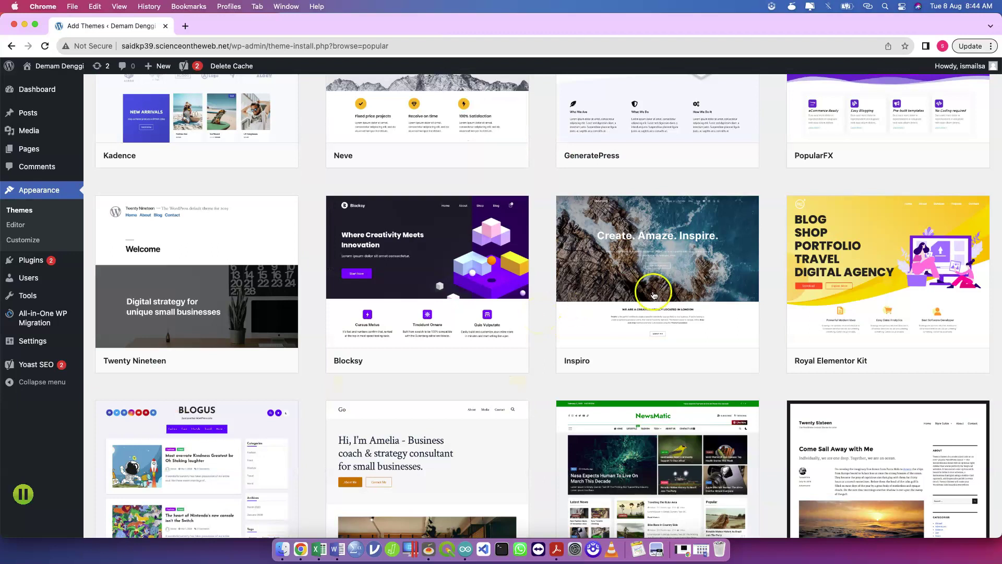
{"action": "mouse_move", "coordinate": [674, 313]}
{"action": "left_click", "coordinate": [692, 362]}
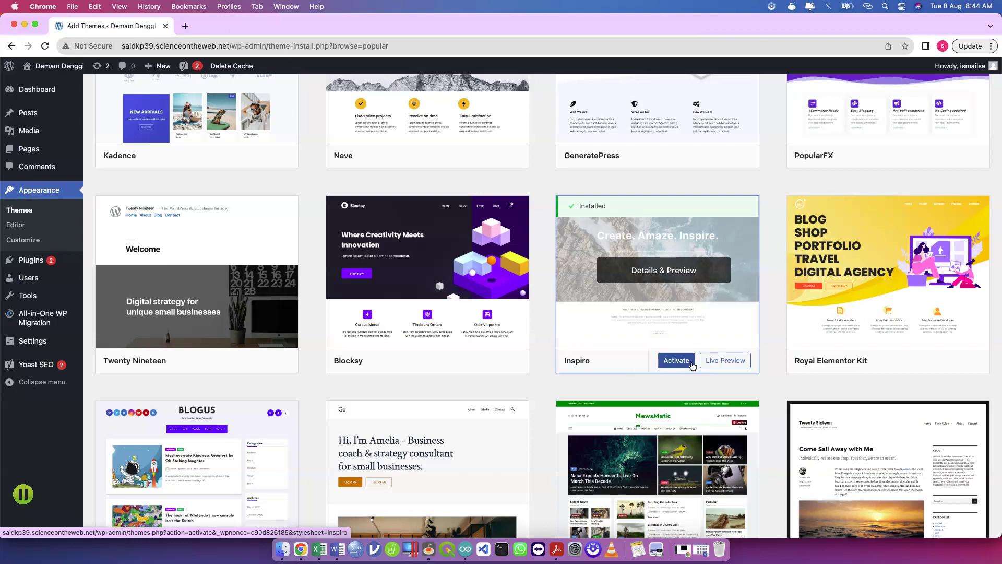
{"action": "left_click", "coordinate": [686, 364]}
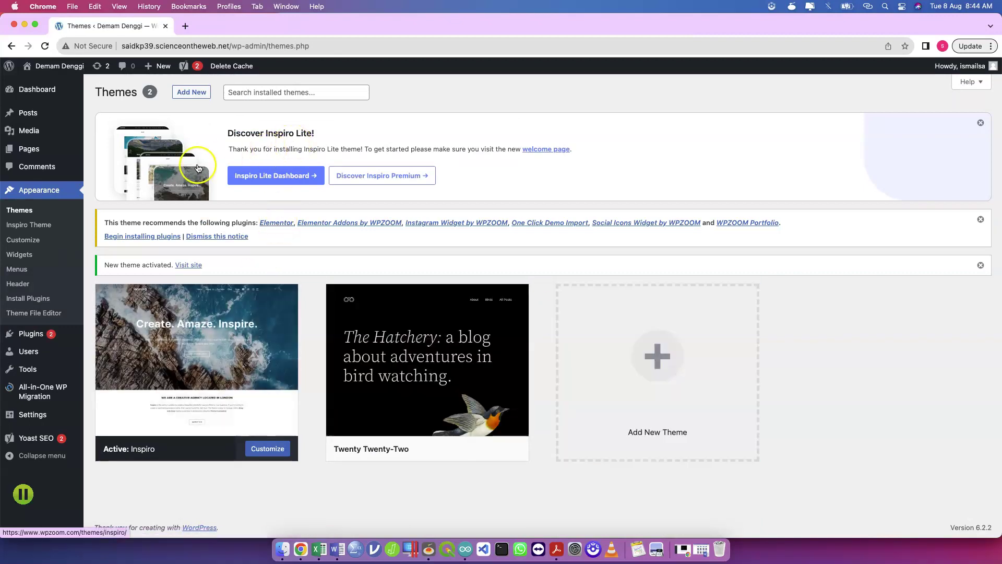
Try to open the Inspiro Lite dashboard, and return to a refreshed list of installed themes
{"action": "left_click", "coordinate": [274, 179]}
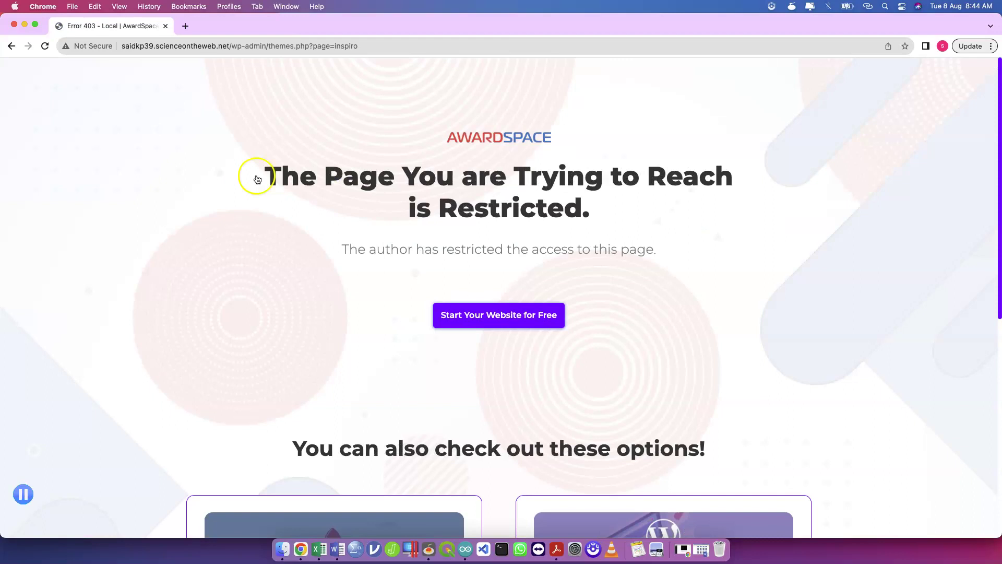
{"action": "left_click", "coordinate": [15, 49]}
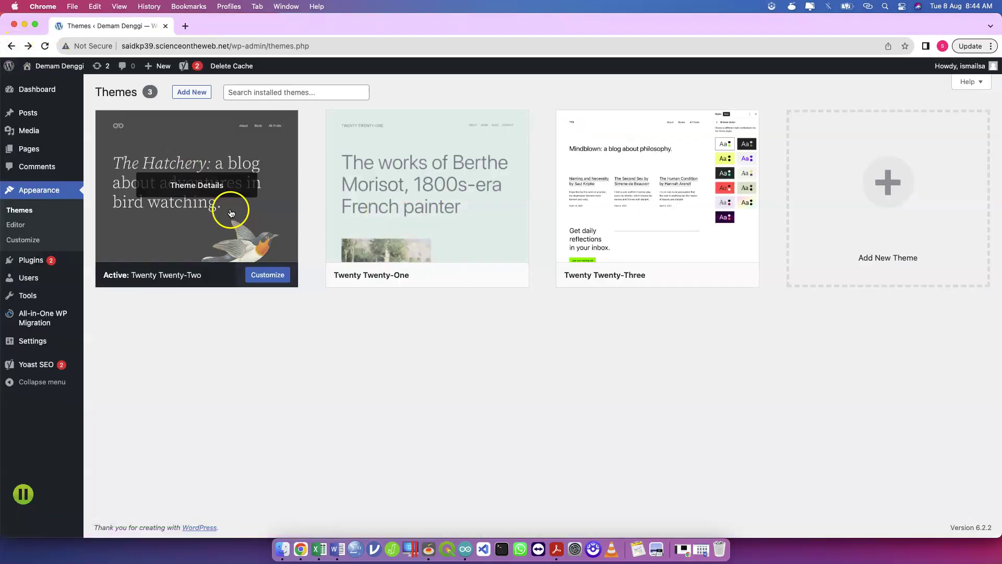
{"action": "left_click", "coordinate": [45, 47]}
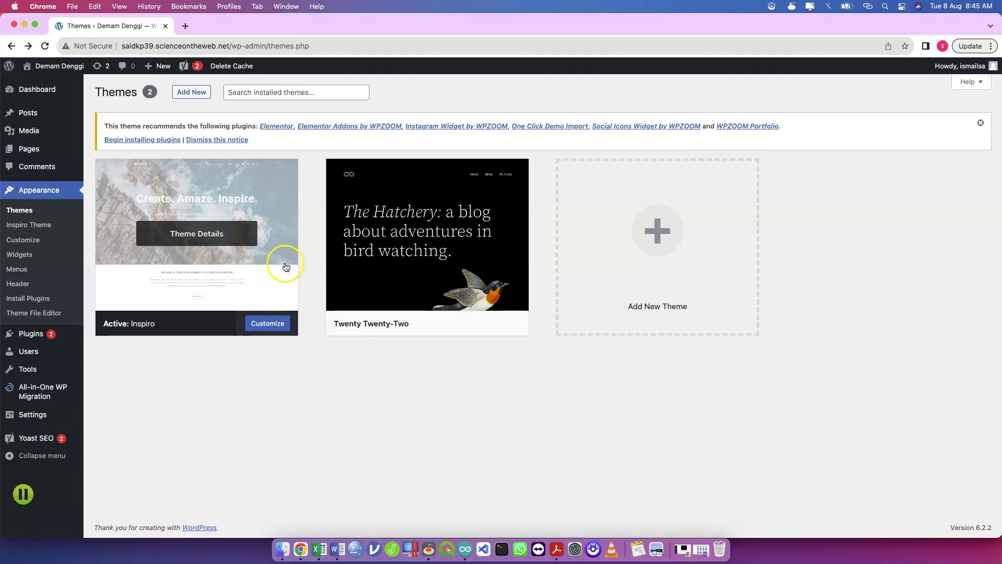
Try to open the customizer for the active Inspiro theme, and reload the installed themes list
{"action": "left_click", "coordinate": [274, 326]}
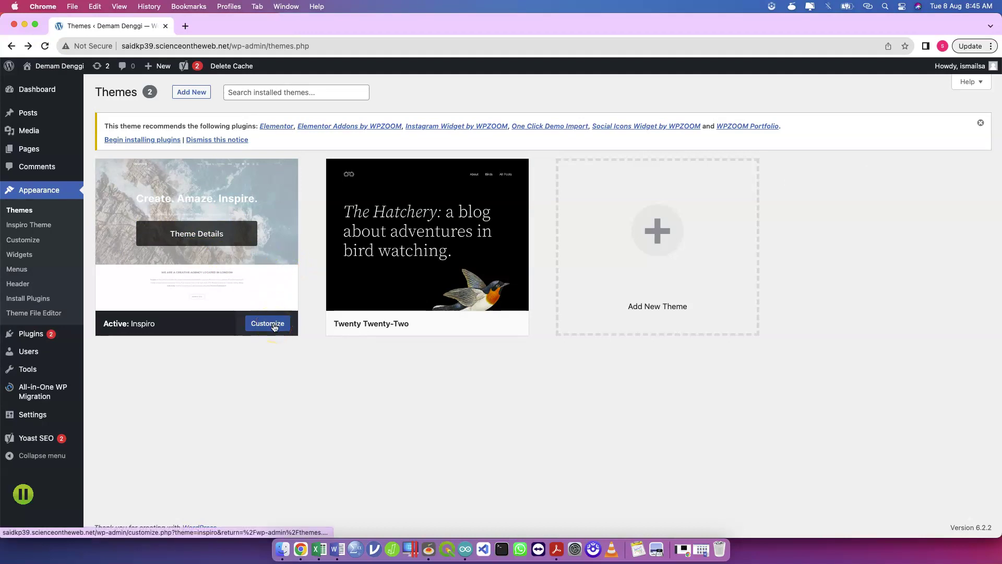
{"action": "left_click", "coordinate": [273, 326]}
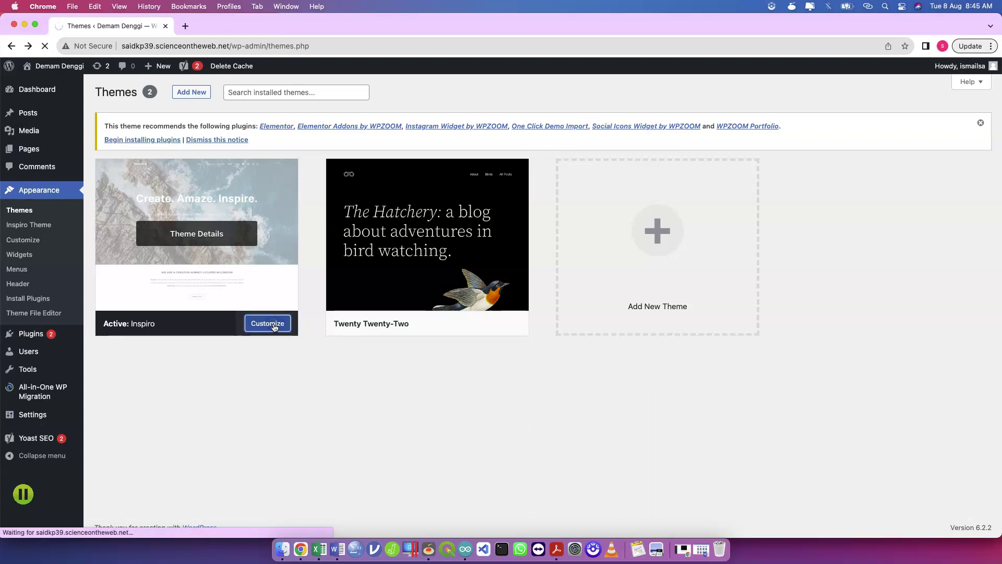
{"action": "left_click", "coordinate": [274, 327]}
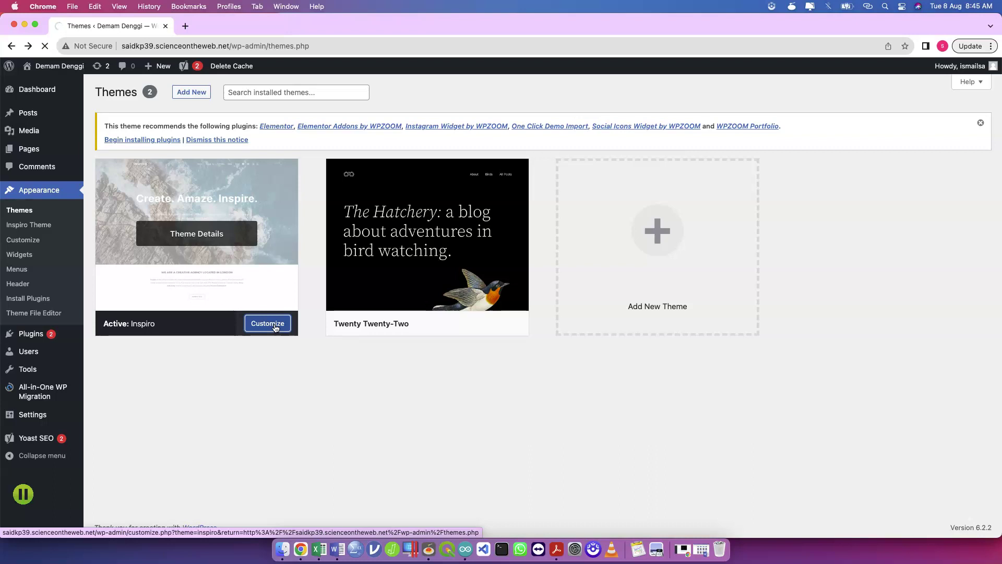
{"action": "left_click", "coordinate": [46, 44]}
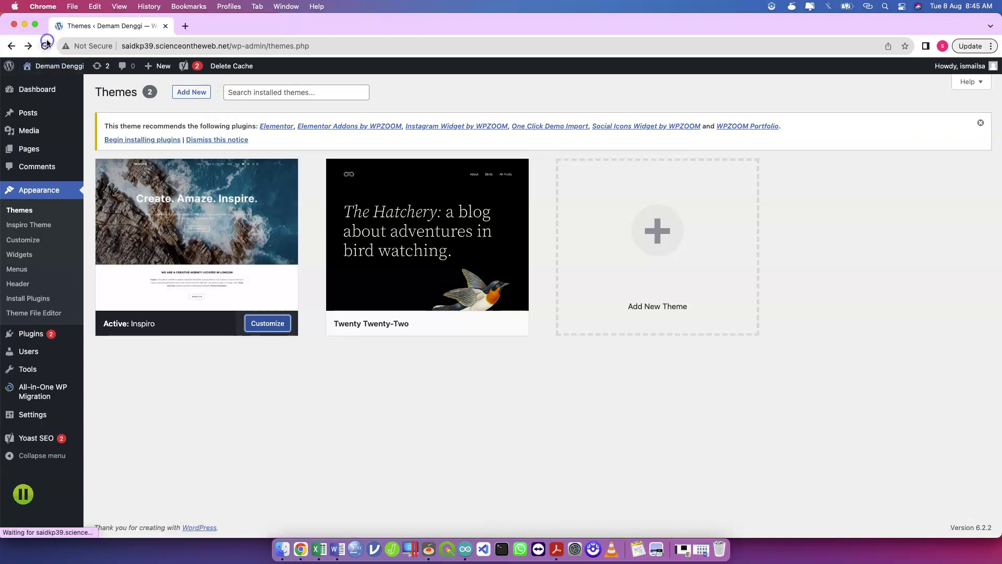
Activate the Twenty Twenty-Two theme and open it for customization in the site editor
{"action": "left_click", "coordinate": [490, 322]}
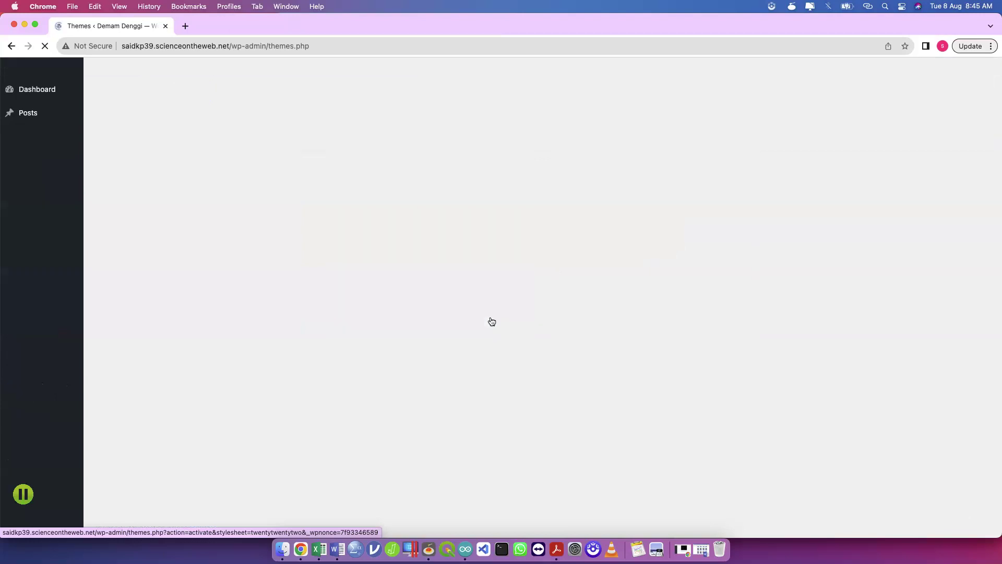
{"action": "left_click", "coordinate": [272, 307]}
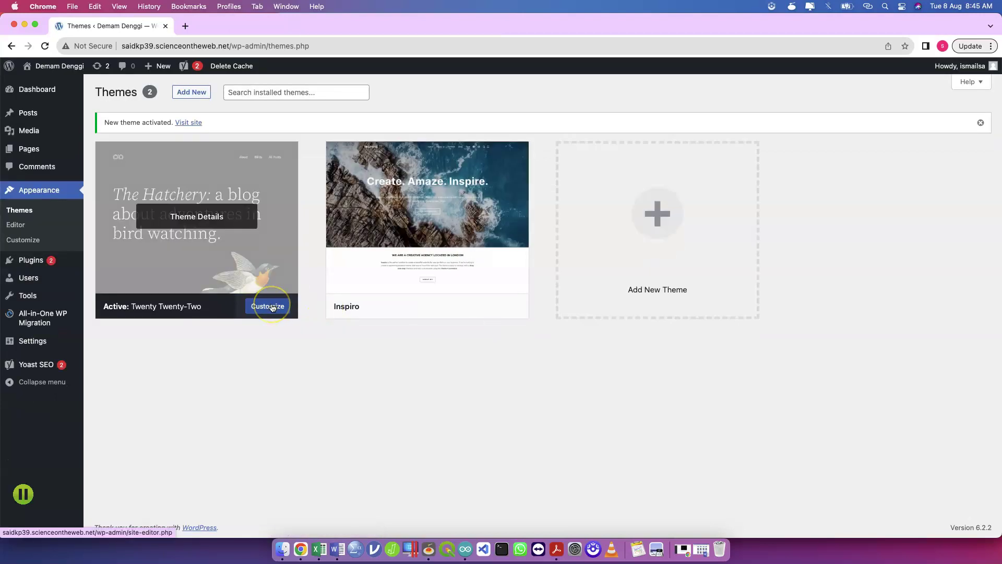
{"action": "left_click", "coordinate": [272, 309]}
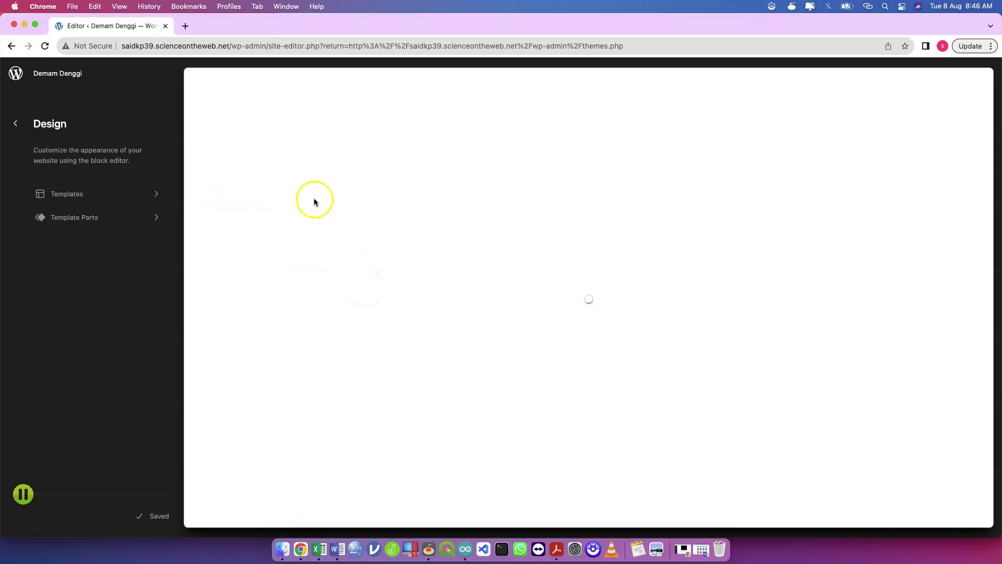
Look through the theme's templates and examine the home page preview in the site editor
{"action": "left_click", "coordinate": [131, 195]}
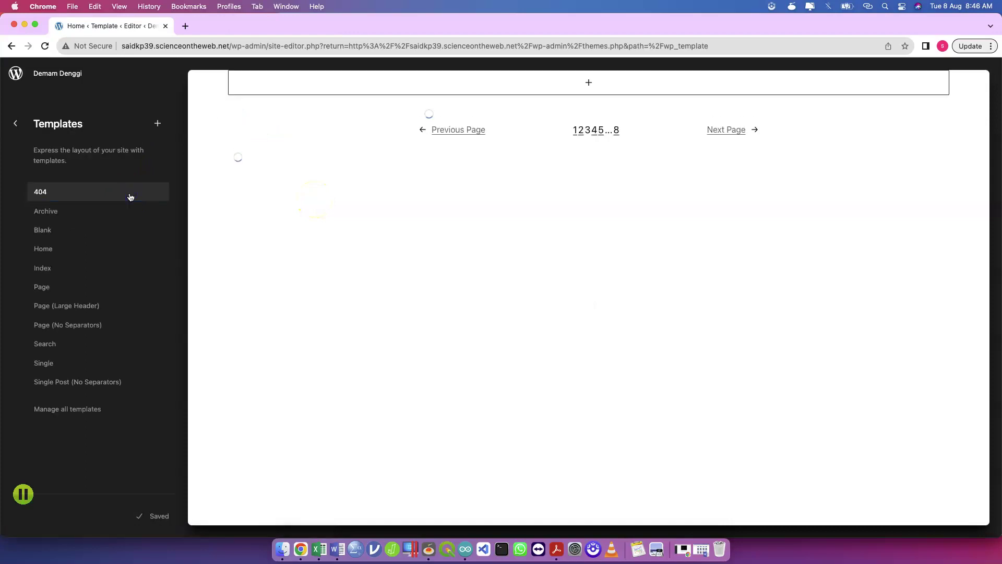
{"action": "left_click", "coordinate": [15, 124]}
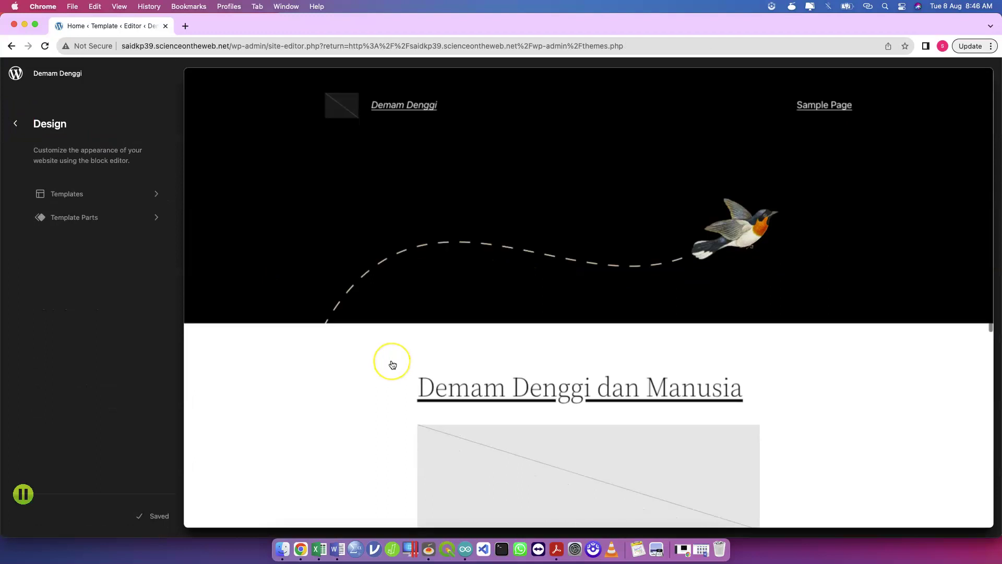
{"action": "scroll", "coordinate": [391, 362], "scroll_direction": "down", "scroll_amount": 5}
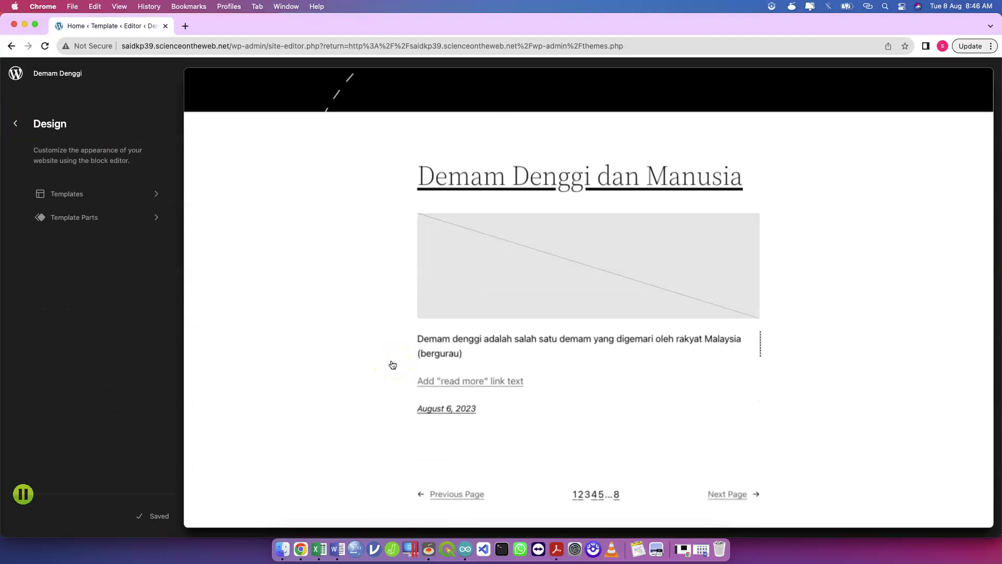
{"action": "scroll", "coordinate": [393, 364], "scroll_direction": "up", "scroll_amount": 5}
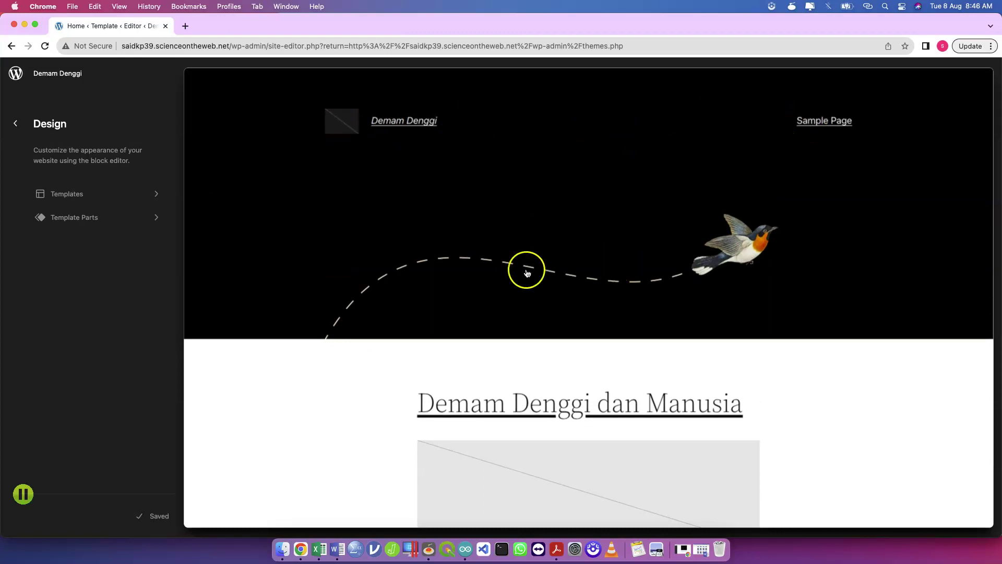
View the Footer template part in the site editor, and return to the WordPress dashboard
{"action": "left_click", "coordinate": [141, 214]}
{"action": "left_click", "coordinate": [67, 223]}
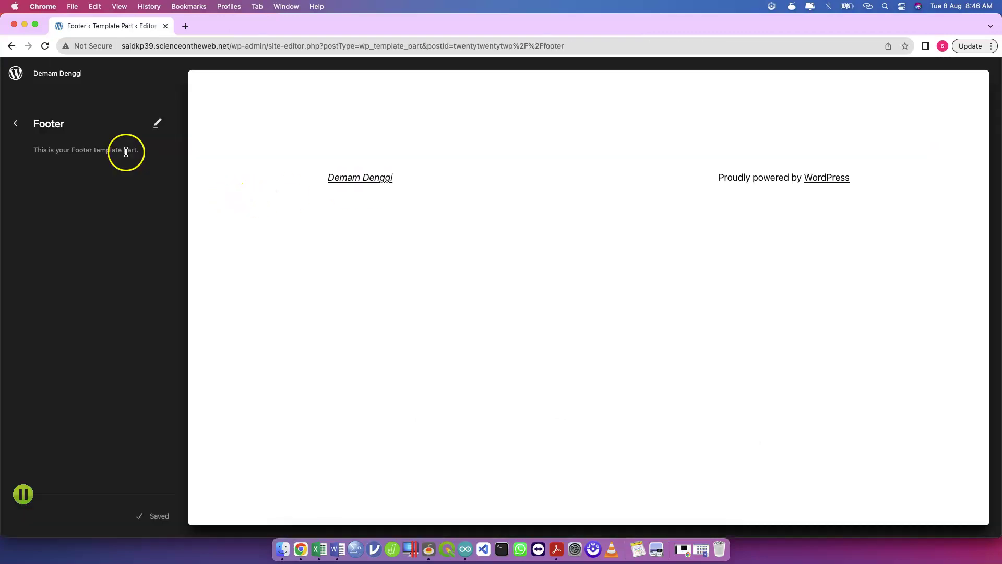
{"action": "left_click", "coordinate": [157, 123]}
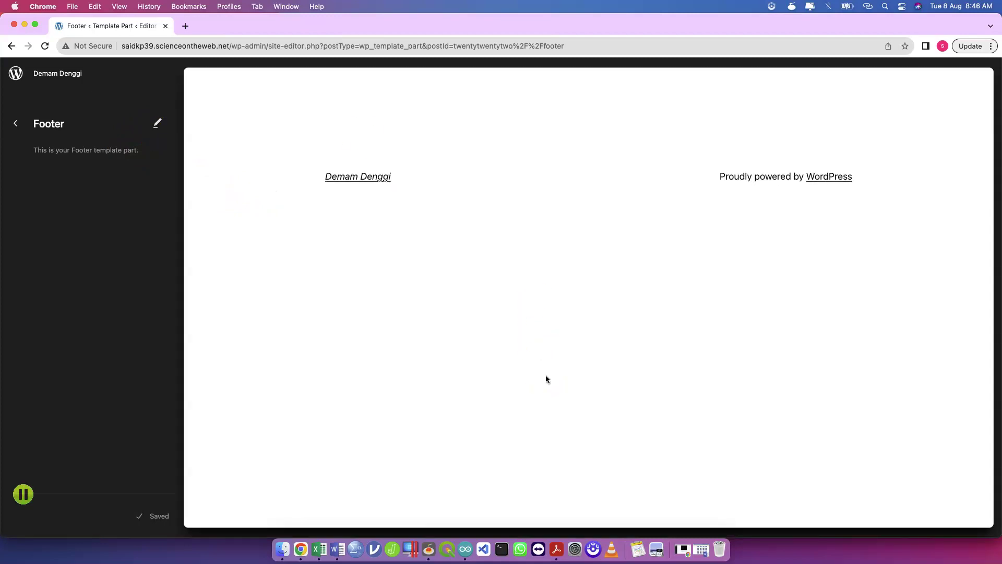
{"action": "left_click", "coordinate": [24, 125]}
{"action": "left_click", "coordinate": [16, 125]}
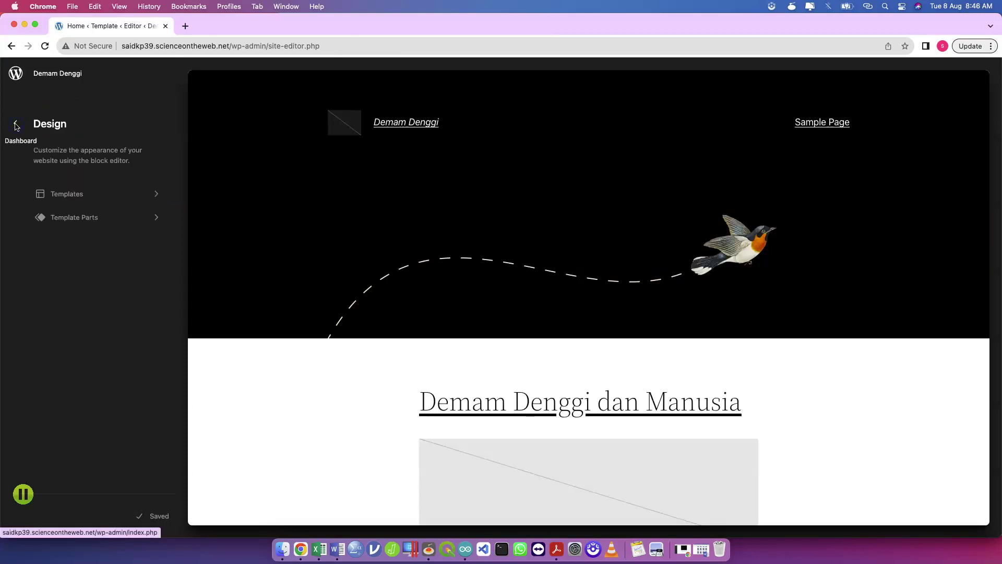
{"action": "left_click", "coordinate": [23, 78]}
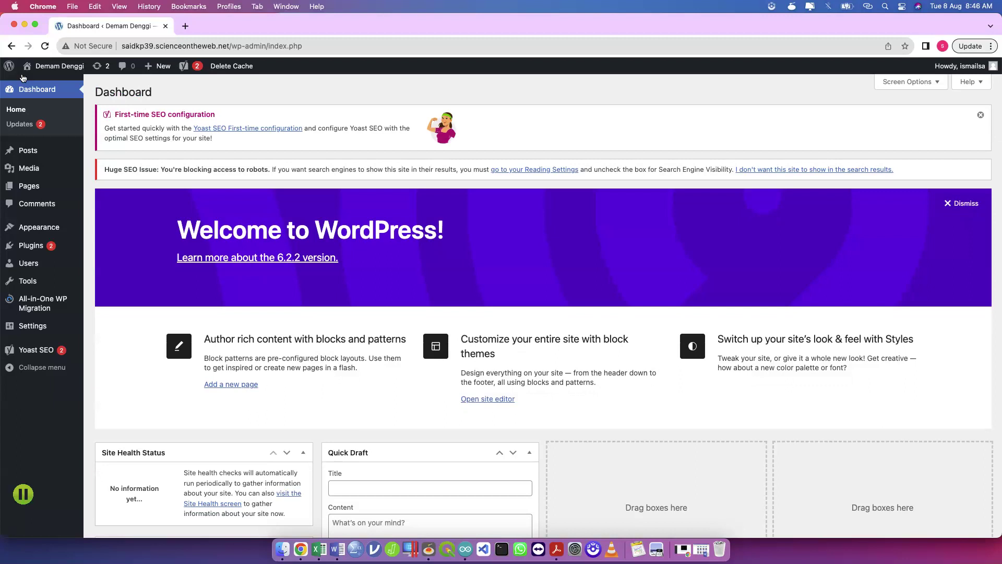
Add a new page titled "Agen Demam Denggi" with "Agen Demam Denggi" as its body text
{"action": "mouse_move", "coordinate": [32, 183]}
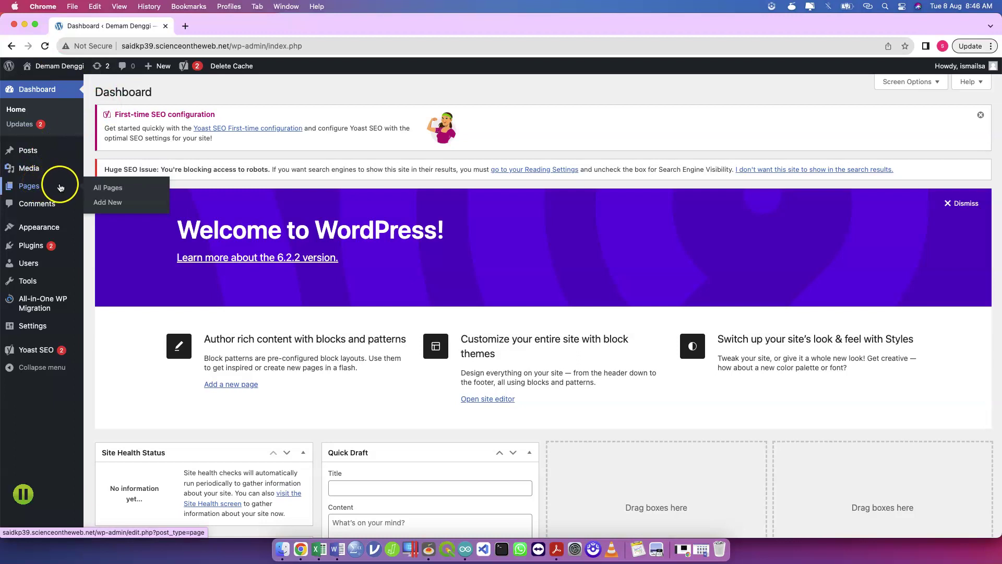
{"action": "left_click", "coordinate": [120, 206]}
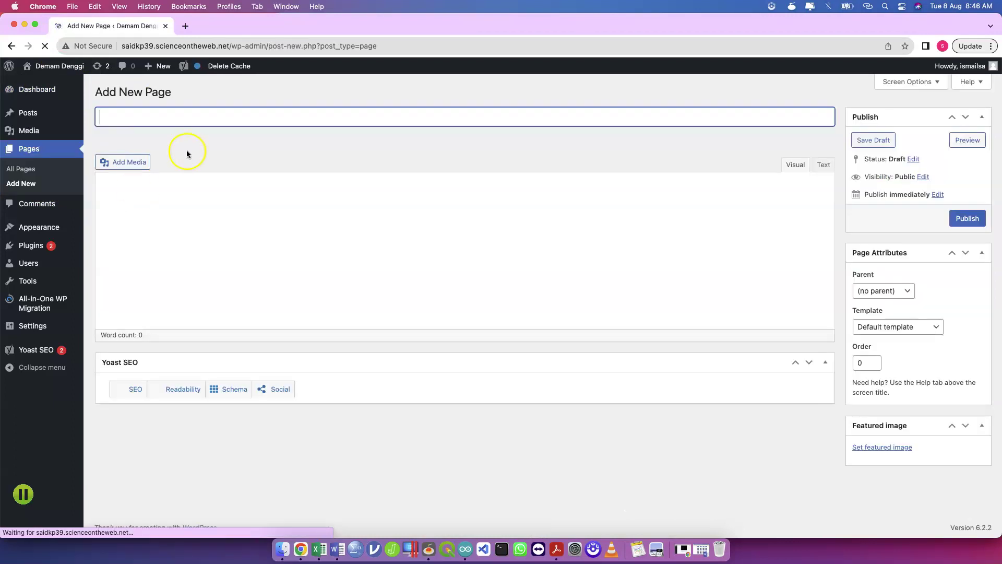
{"action": "type", "text": "Agen Demam Denggi"}
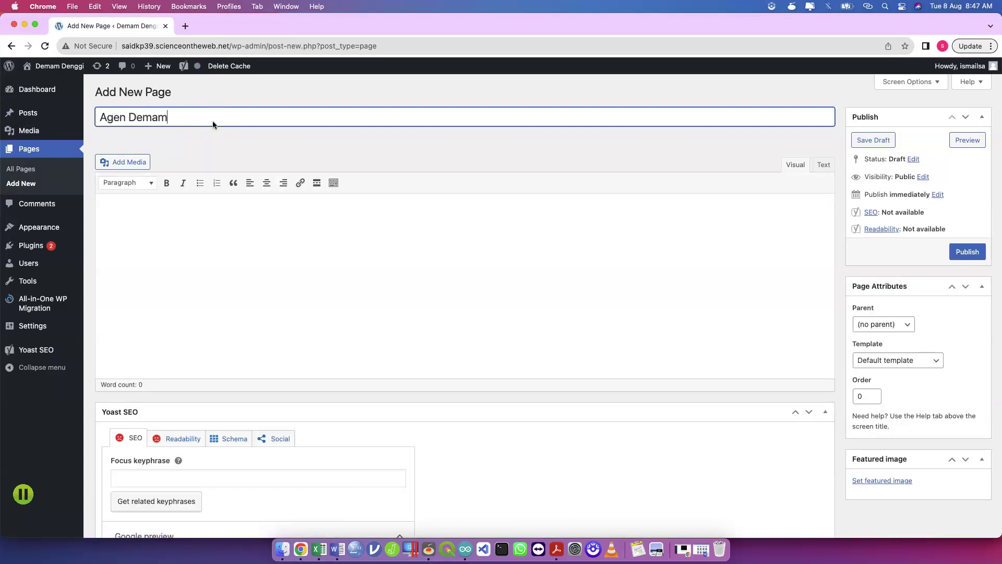
{"action": "left_click", "coordinate": [337, 218]}
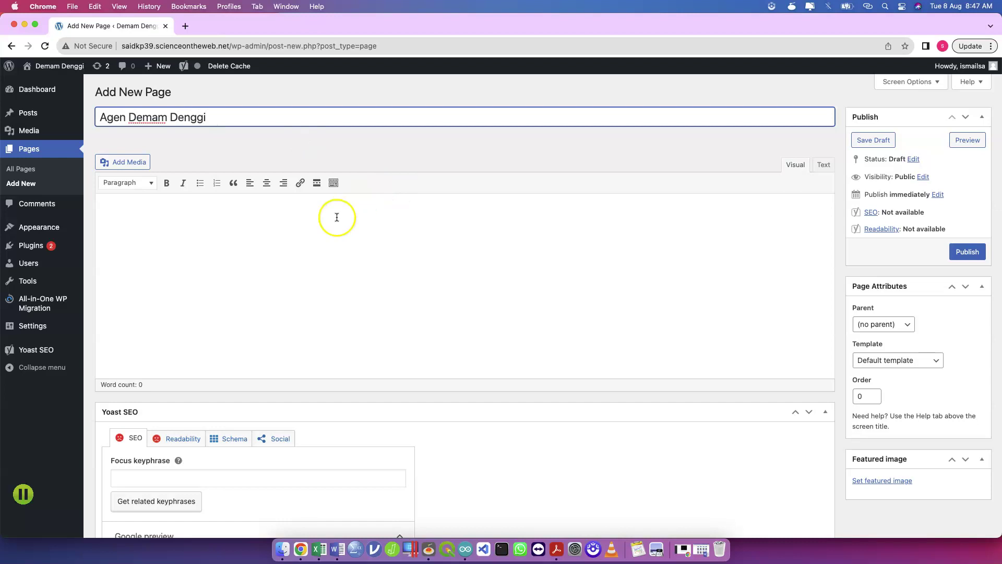
{"action": "type", "text": "Agen Demam D"}
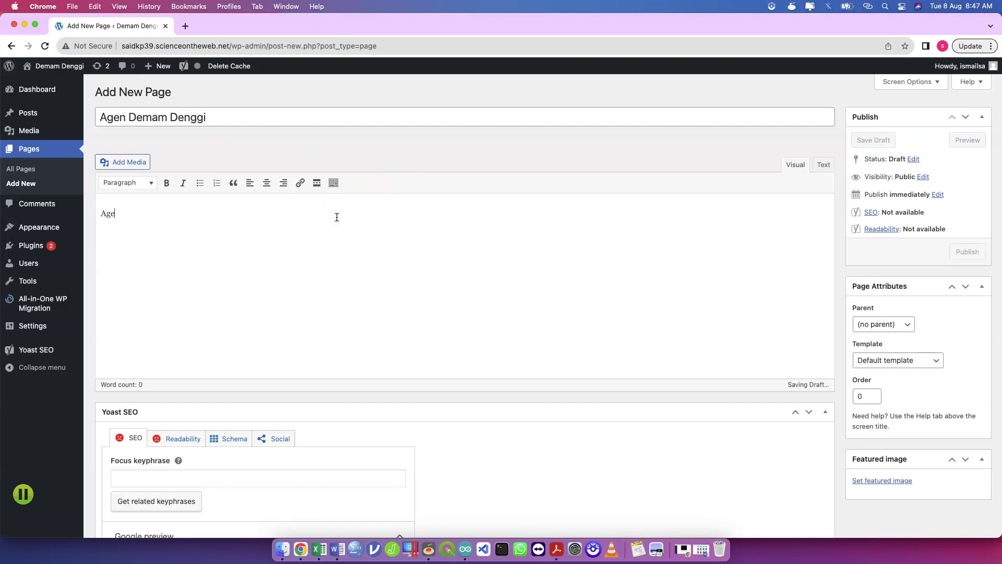
{"action": "type", "text": "enggi"}
{"action": "left_click", "coordinate": [369, 282]}
{"action": "scroll", "coordinate": [370, 283], "scroll_direction": "down", "scroll_amount": 2}
{"action": "key", "text": "Return"}
{"action": "key", "text": "Return"}
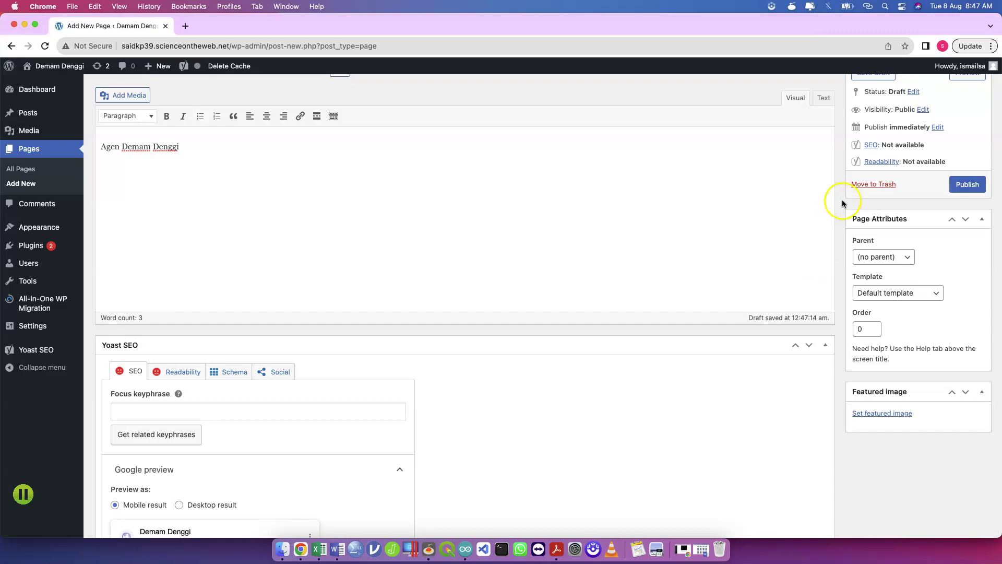
Review the new page's content and Yoast SEO fields, and publish the page
{"action": "scroll", "coordinate": [332, 189], "scroll_direction": "up", "scroll_amount": 3}
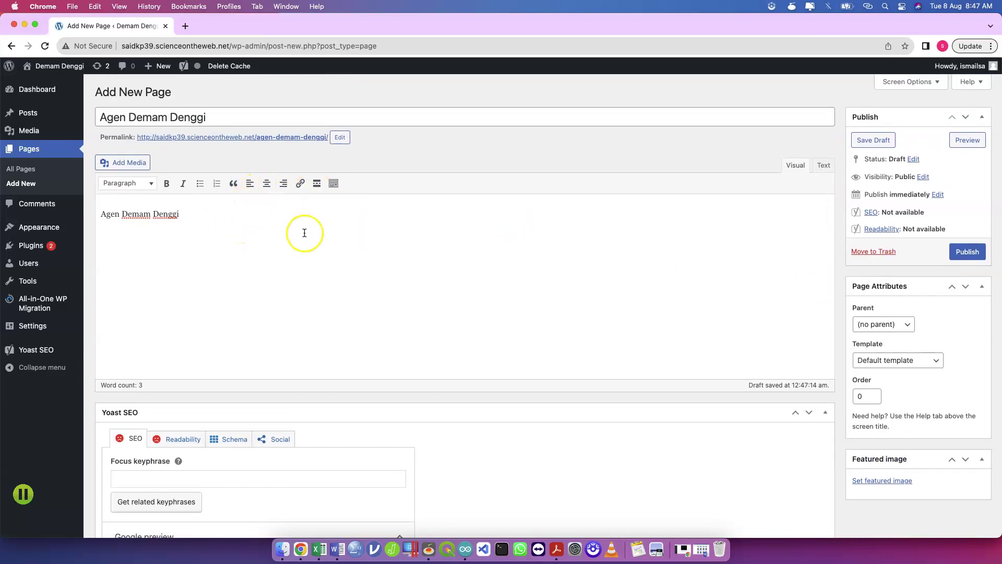
{"action": "scroll", "coordinate": [324, 293], "scroll_direction": "down", "scroll_amount": 5}
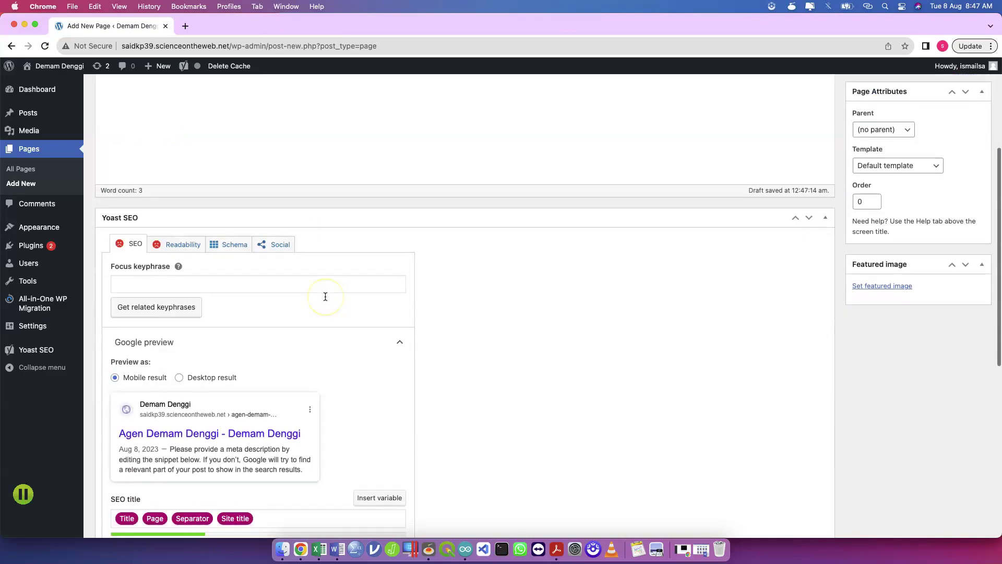
{"action": "scroll", "coordinate": [326, 296], "scroll_direction": "down", "scroll_amount": 2}
{"action": "left_click", "coordinate": [280, 379]}
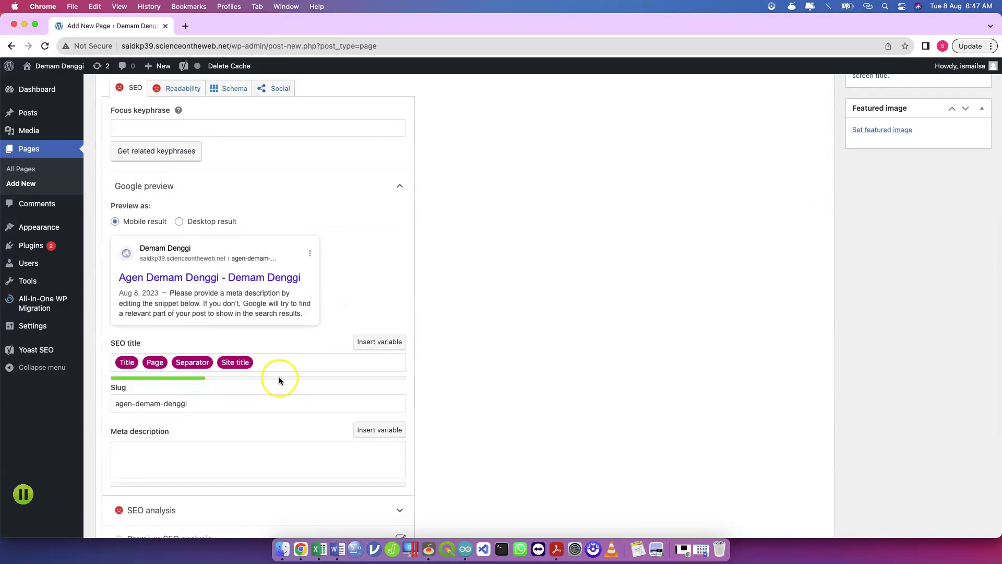
{"action": "scroll", "coordinate": [366, 323], "scroll_direction": "up", "scroll_amount": 7}
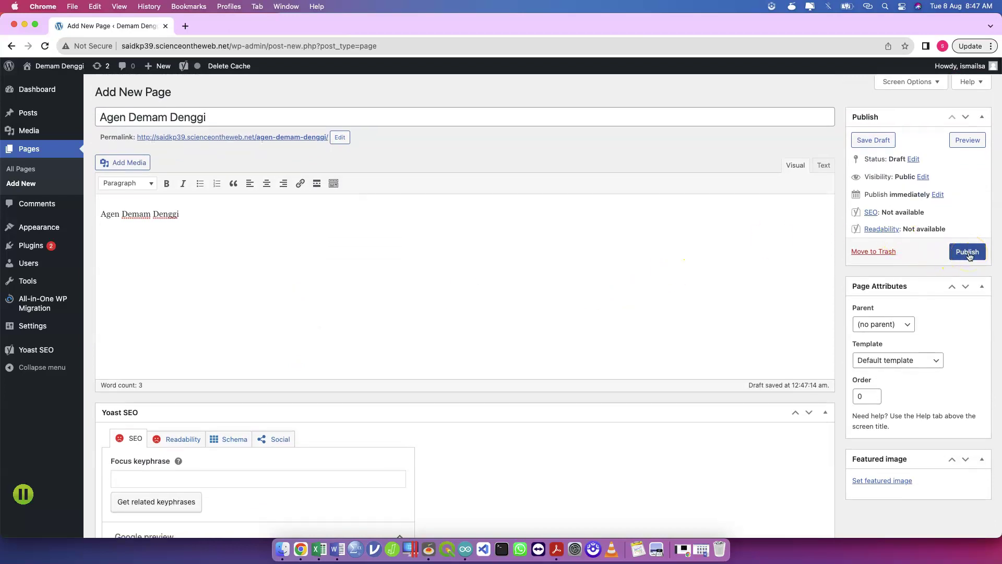
{"action": "left_click", "coordinate": [969, 253]}
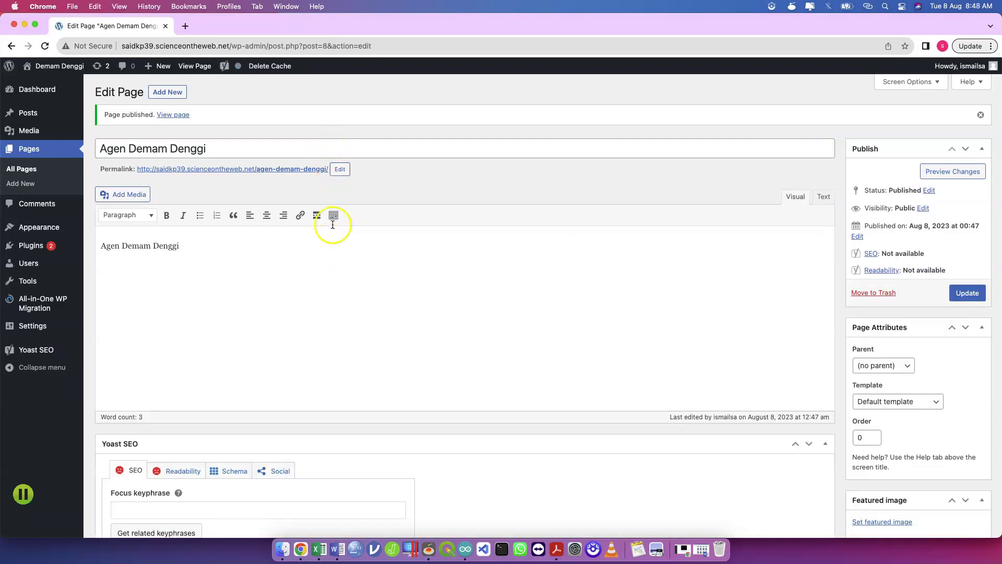
Shorten the published page's permalink slug to "agen" and update the page
{"action": "left_click", "coordinate": [339, 169]}
{"action": "key", "text": "super+a"}
{"action": "type", "text": "agen"}
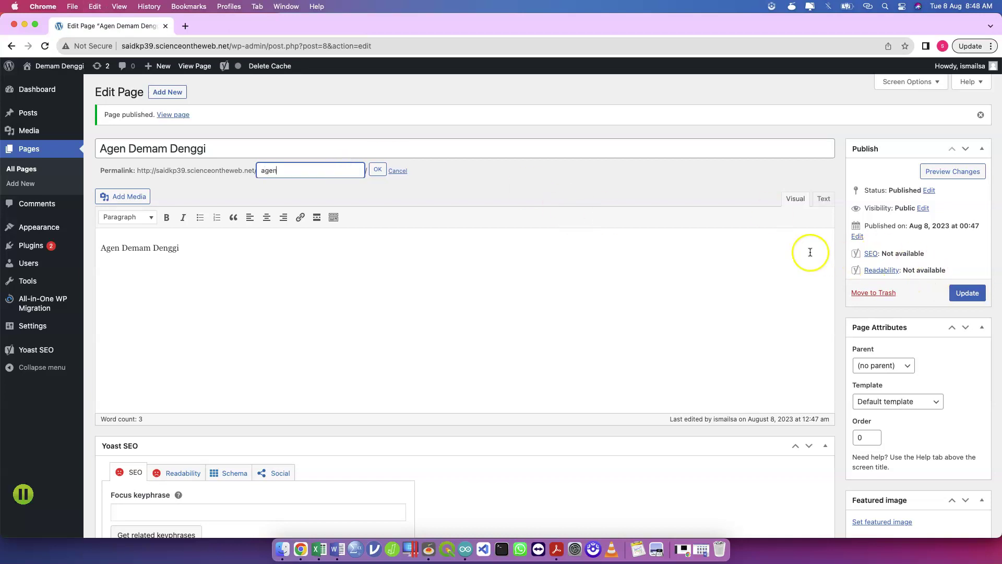
{"action": "left_click", "coordinate": [381, 170]}
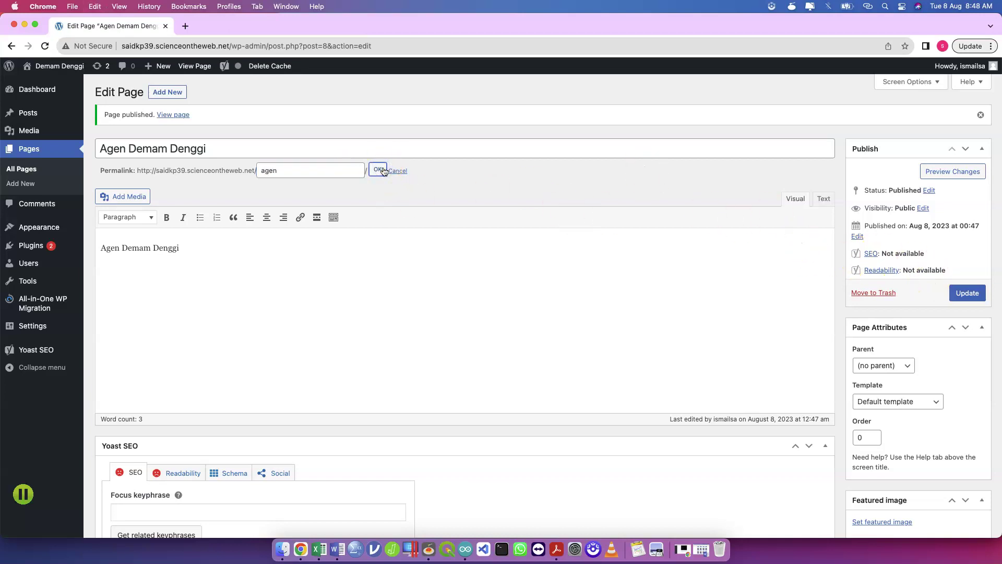
{"action": "left_click", "coordinate": [953, 294]}
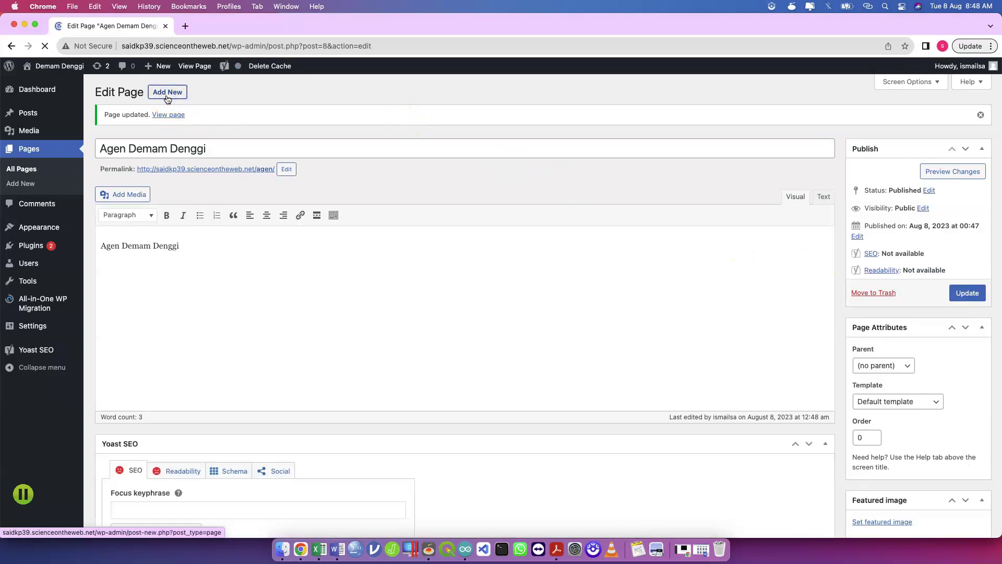
Request another new page from the page editor, retrying while it does not load
{"action": "left_click", "coordinate": [192, 146]}
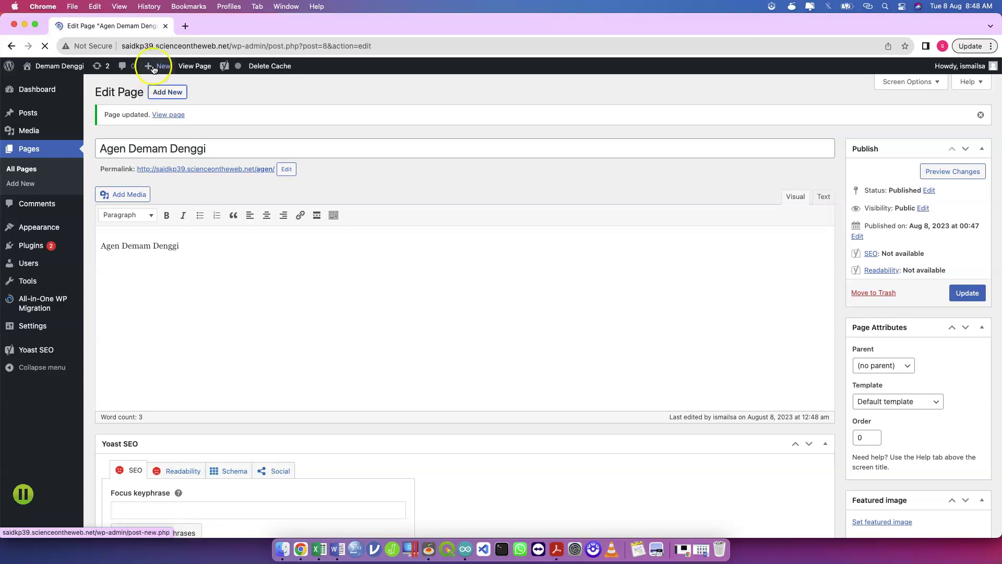
{"action": "left_click", "coordinate": [175, 94]}
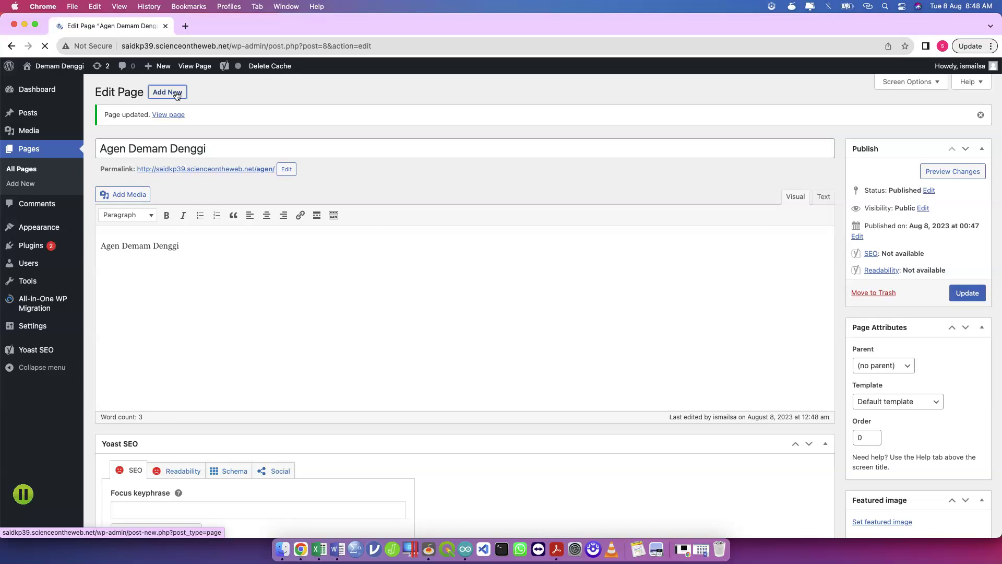
{"action": "left_click", "coordinate": [178, 94]}
Open the live site in a new tab and compare its navigation links with the list of all pages
{"action": "left_click", "coordinate": [55, 410]}
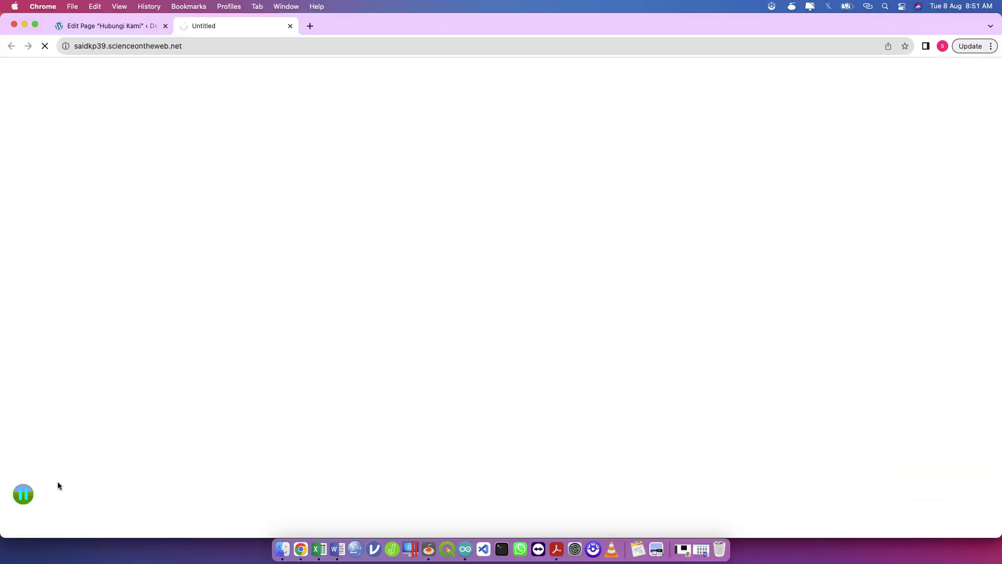
{"action": "left_click", "coordinate": [137, 27]}
{"action": "left_click", "coordinate": [36, 170]}
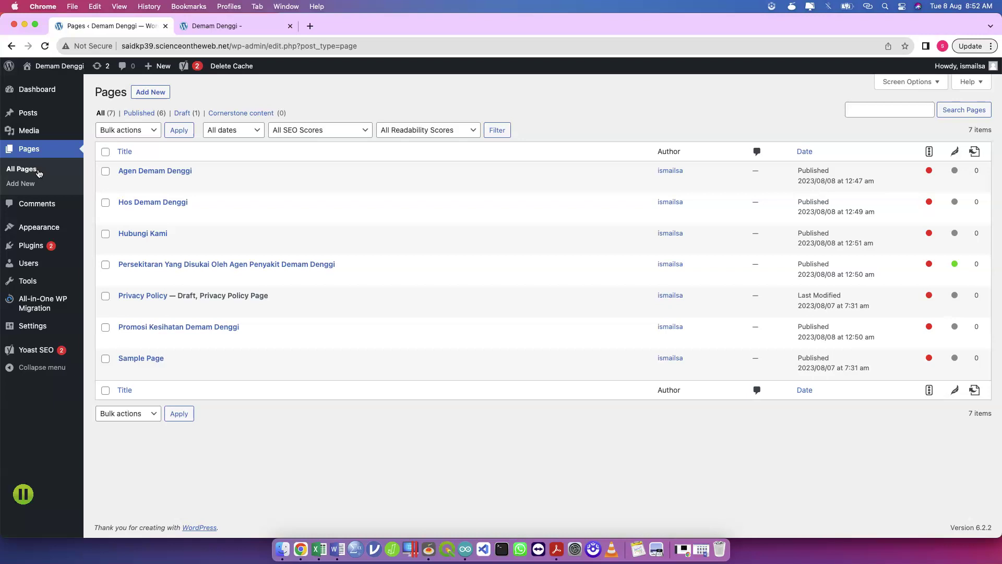
{"action": "left_click", "coordinate": [255, 26]}
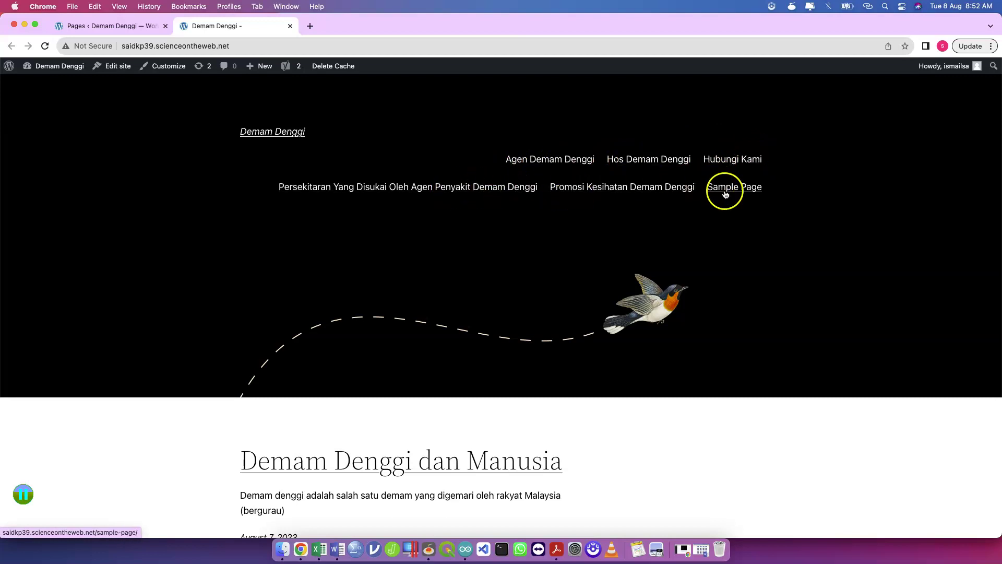
{"action": "scroll", "coordinate": [431, 376], "scroll_direction": "down", "scroll_amount": 3}
{"action": "scroll", "coordinate": [430, 373], "scroll_direction": "up", "scroll_amount": 5}
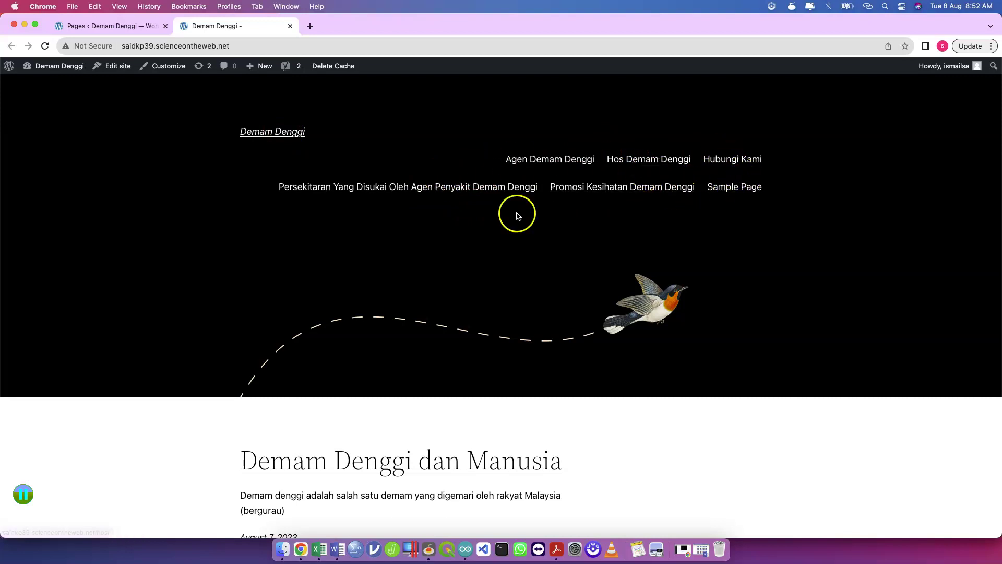
Open the customizer for the live site and go to its homepage settings
{"action": "left_click", "coordinate": [595, 209]}
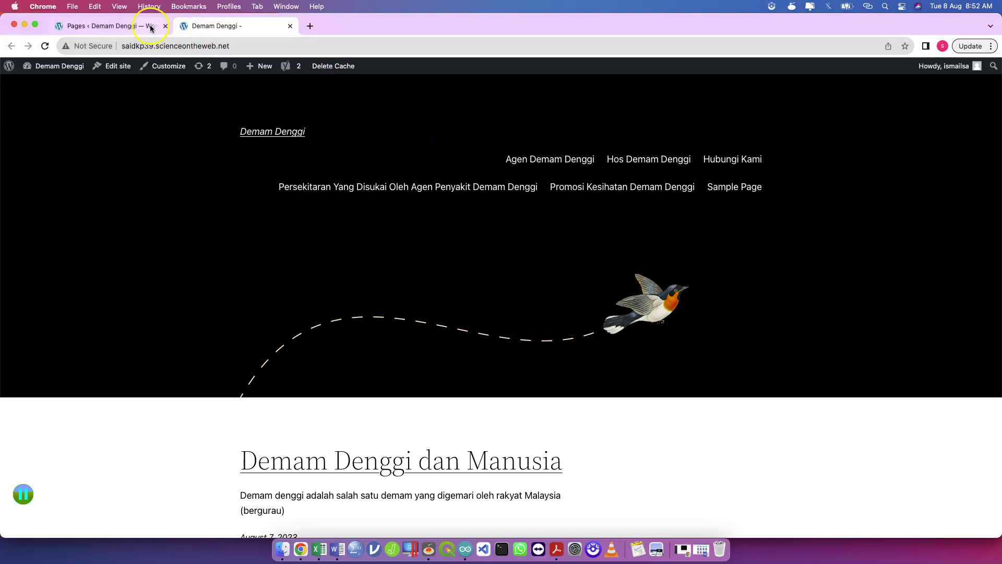
{"action": "left_click", "coordinate": [165, 72]}
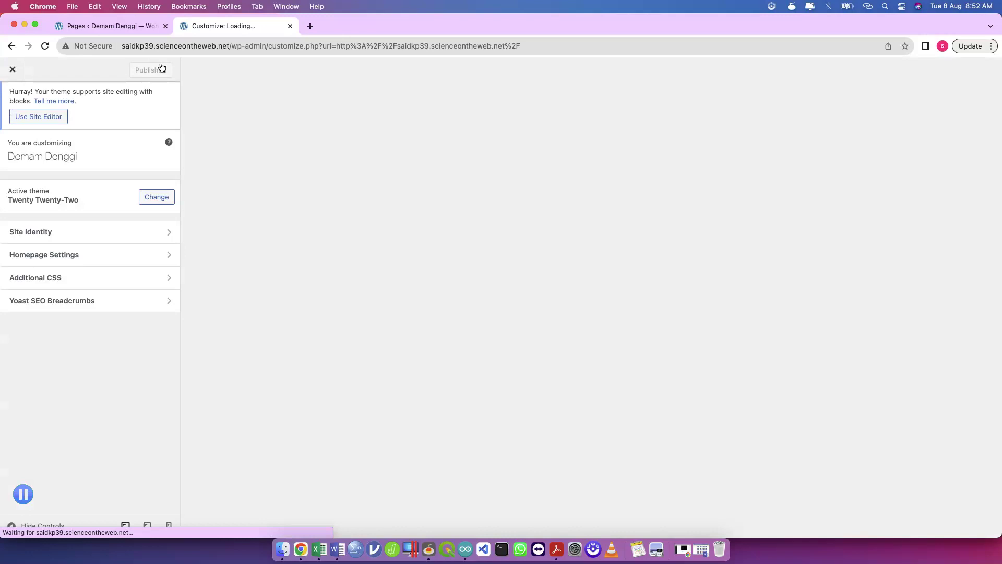
{"action": "left_click", "coordinate": [120, 134]}
{"action": "left_click", "coordinate": [108, 256]}
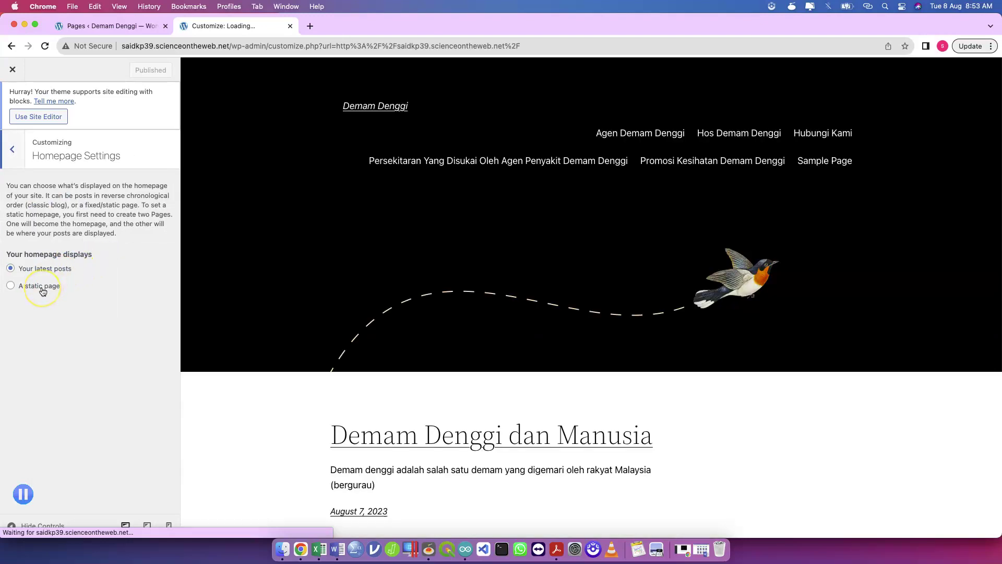
Try Agen Demam Denggi as a static homepage, check the posts page choices, and return the homepage to latest posts
{"action": "left_click", "coordinate": [42, 292]}
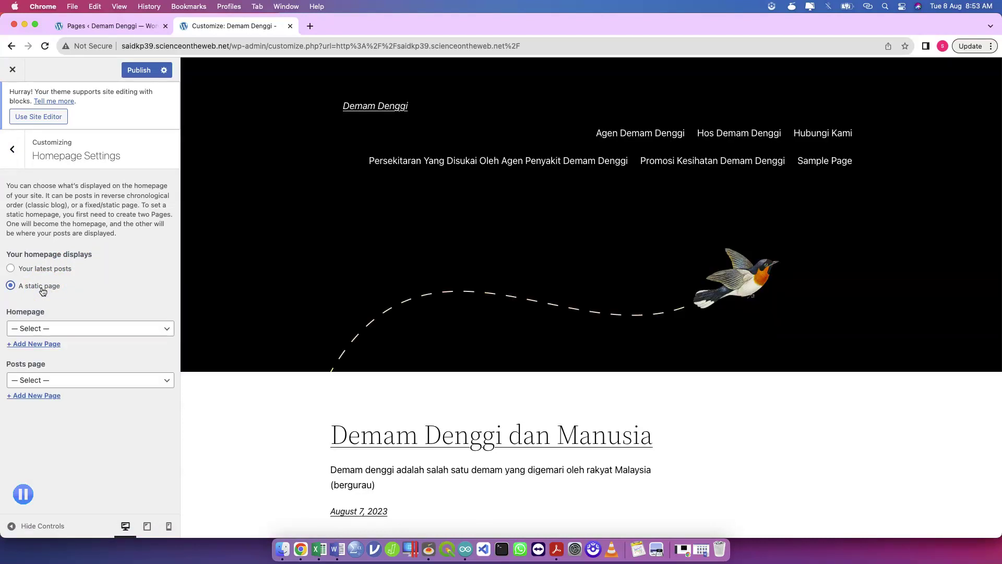
{"action": "left_click", "coordinate": [69, 329]}
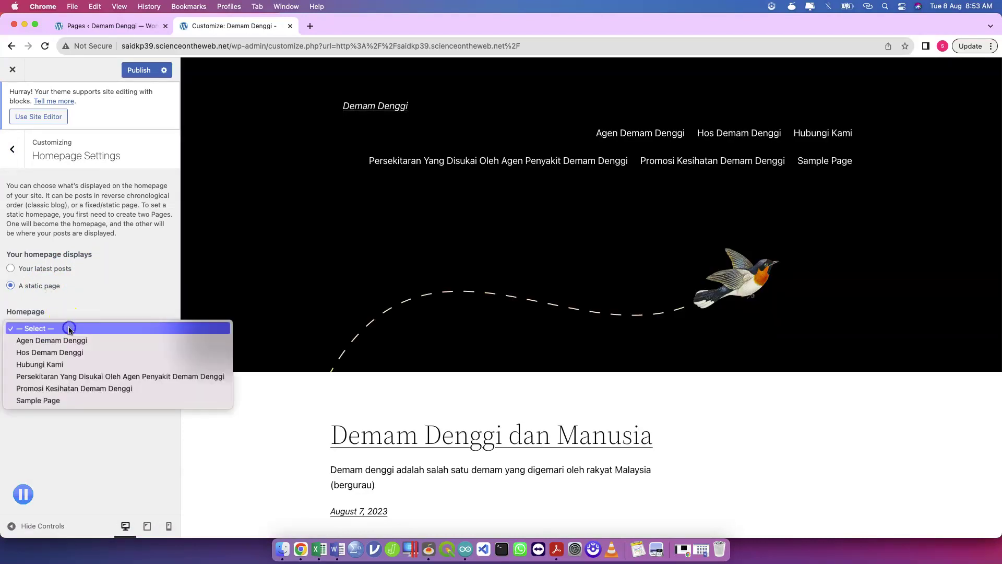
{"action": "left_click", "coordinate": [74, 340]}
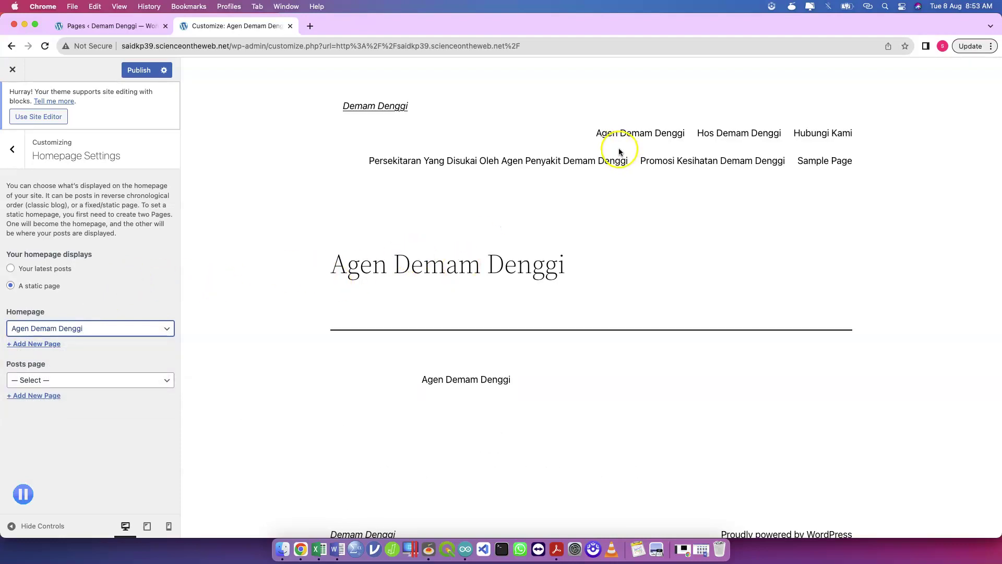
{"action": "left_click", "coordinate": [62, 274]}
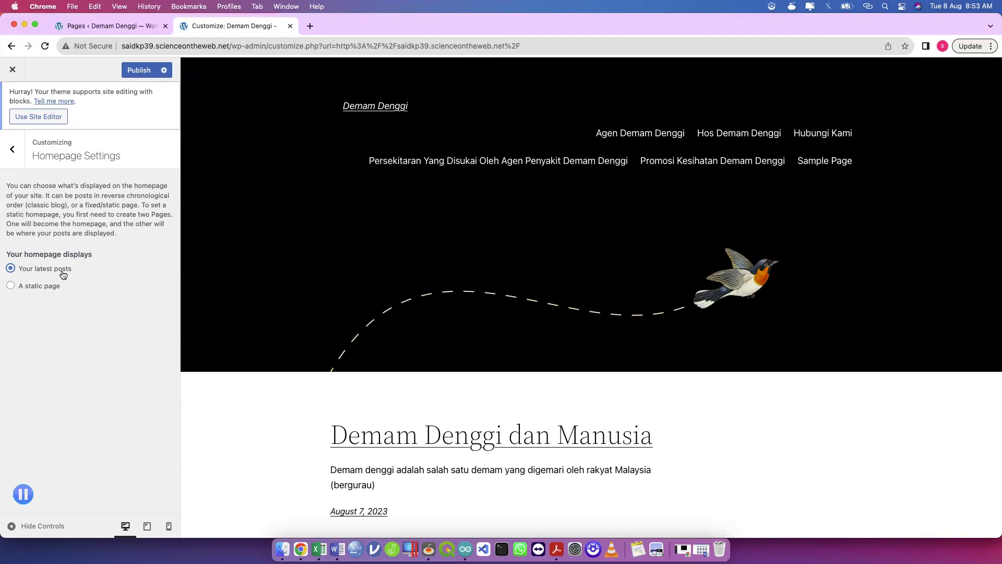
{"action": "left_click", "coordinate": [55, 287]}
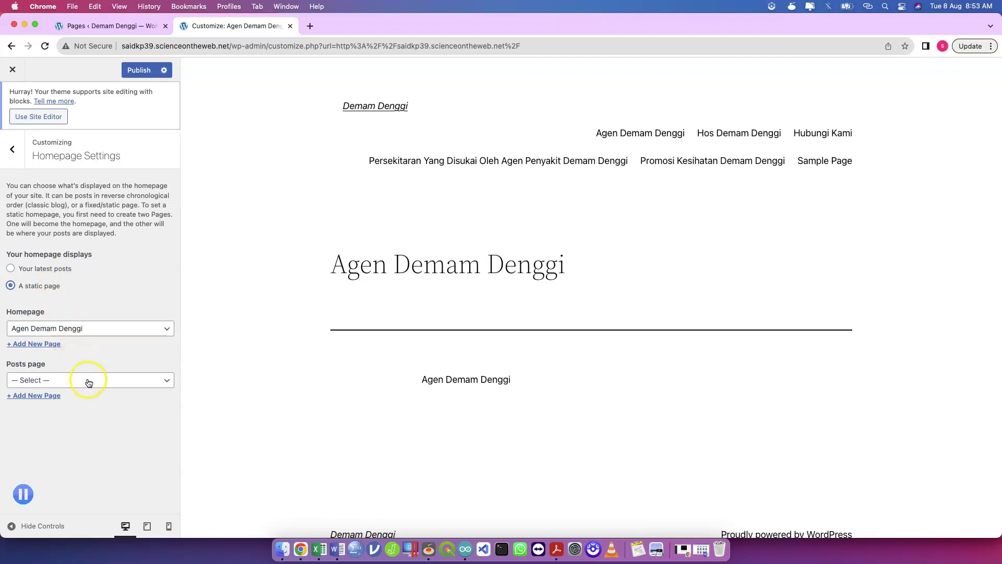
{"action": "left_click", "coordinate": [88, 381]}
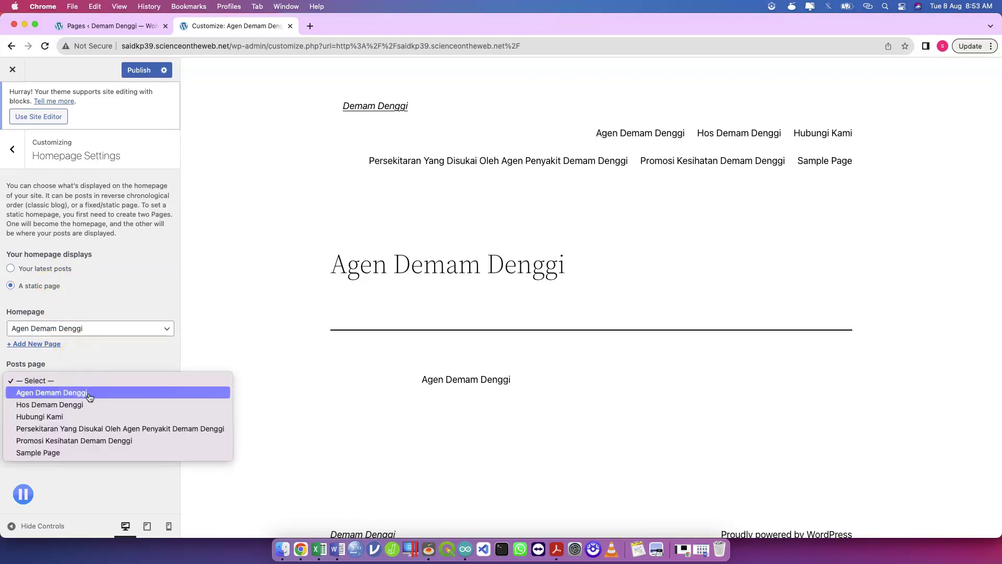
{"action": "left_click", "coordinate": [112, 297]}
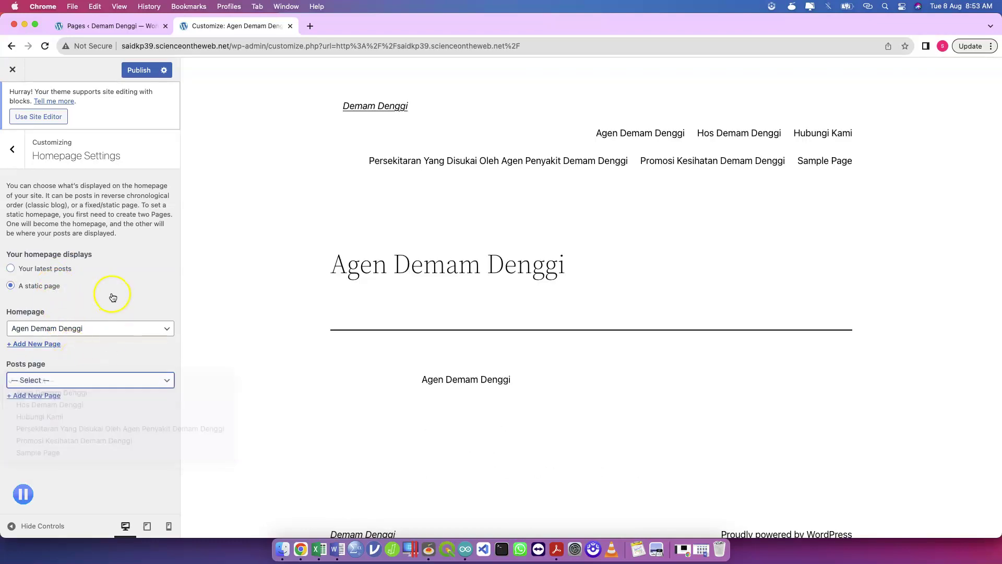
{"action": "left_click", "coordinate": [70, 270]}
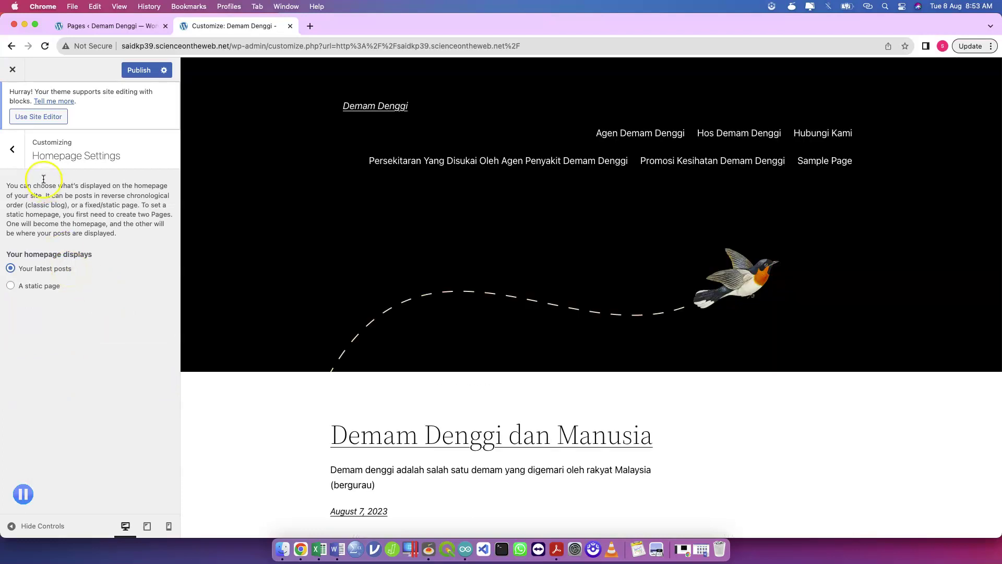
Leave the homepage settings and look at the Additional CSS section of the customizer
{"action": "left_click", "coordinate": [14, 150]}
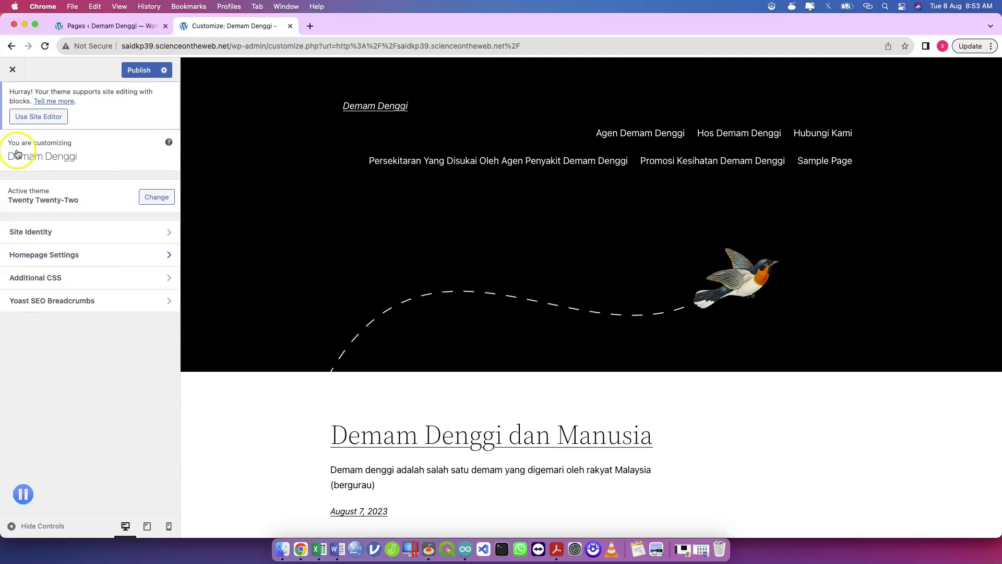
{"action": "left_click", "coordinate": [62, 278]}
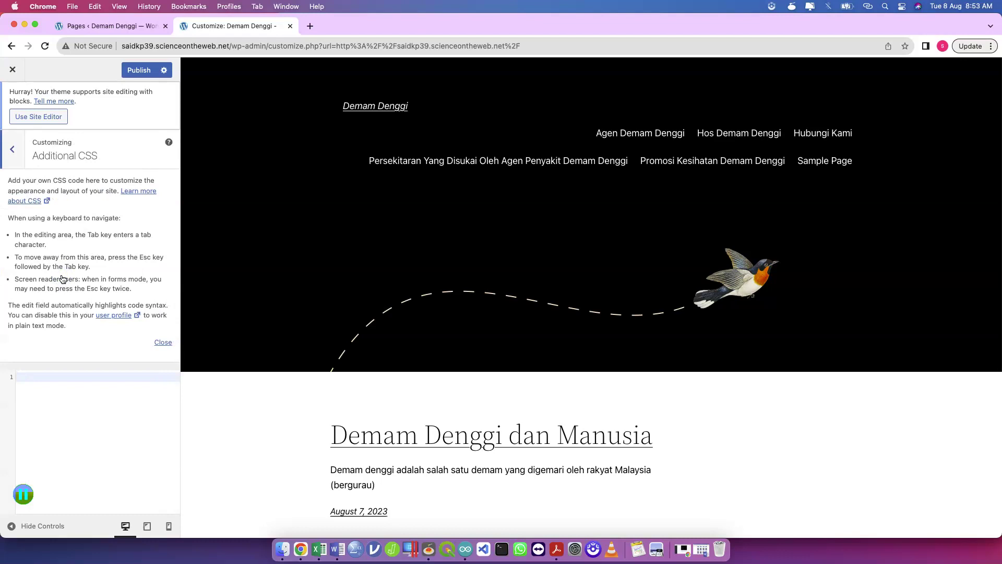
{"action": "left_click", "coordinate": [24, 158]}
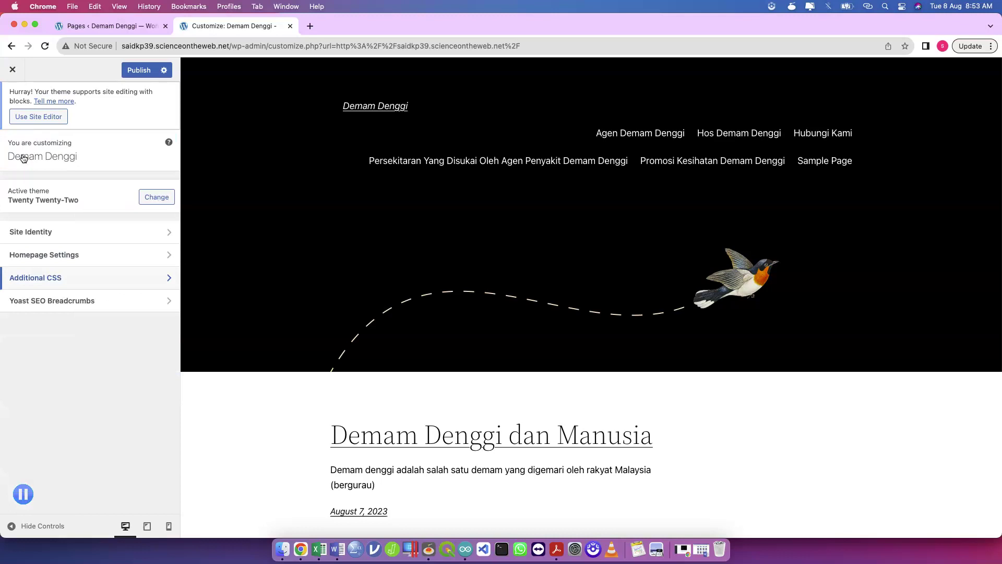
In Site Identity, set the site title to "DD" and the tagline to "Hidupkan Aedes Anda Mati", and publish the changes
{"action": "left_click", "coordinate": [65, 231]}
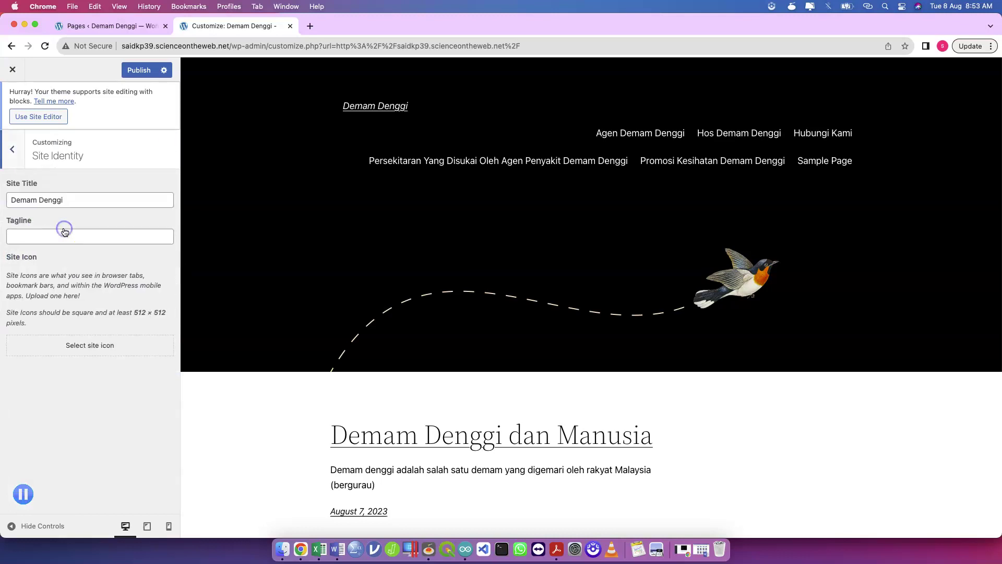
{"action": "triple_click", "coordinate": [72, 203]}
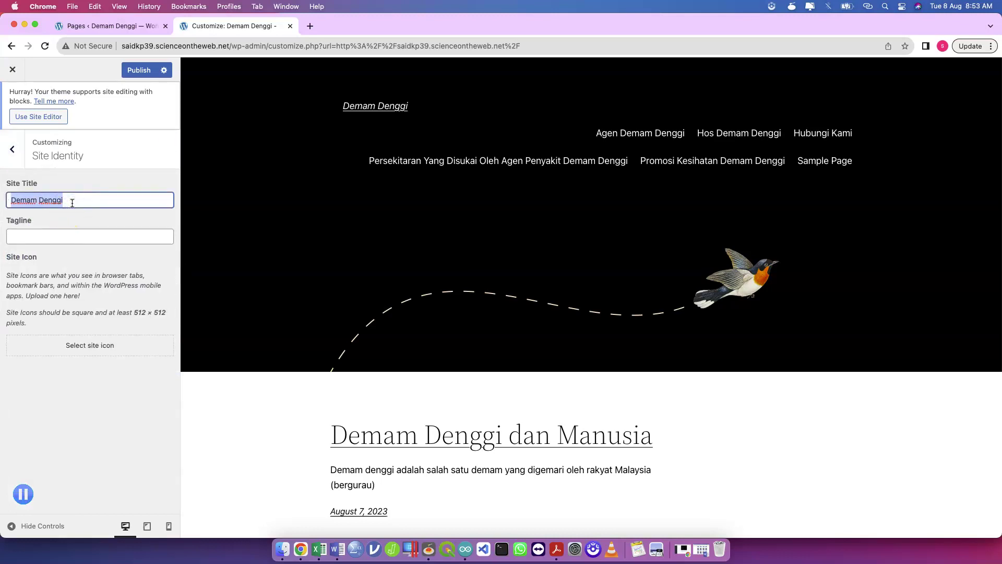
{"action": "type", "text": "DD"}
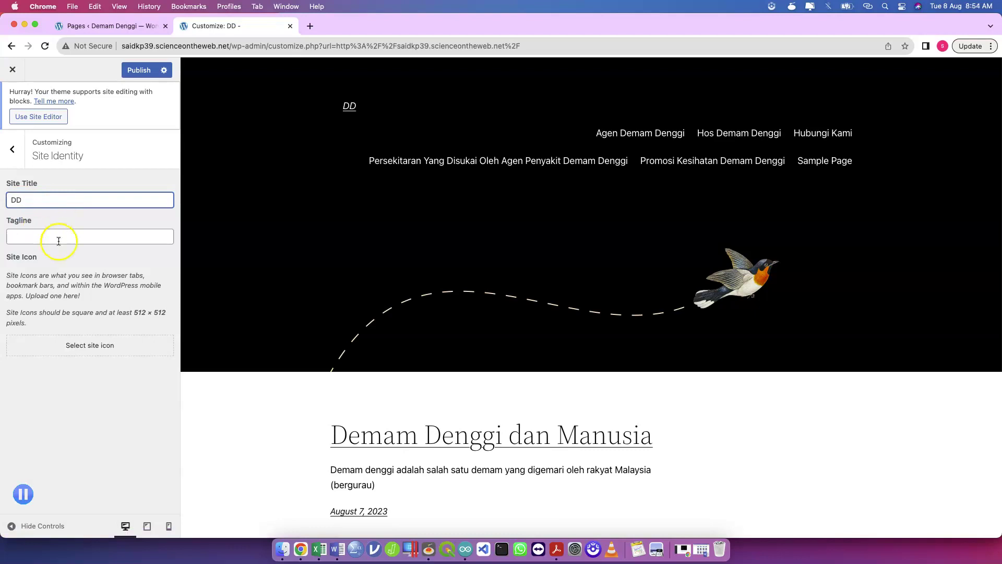
{"action": "left_click", "coordinate": [70, 237]}
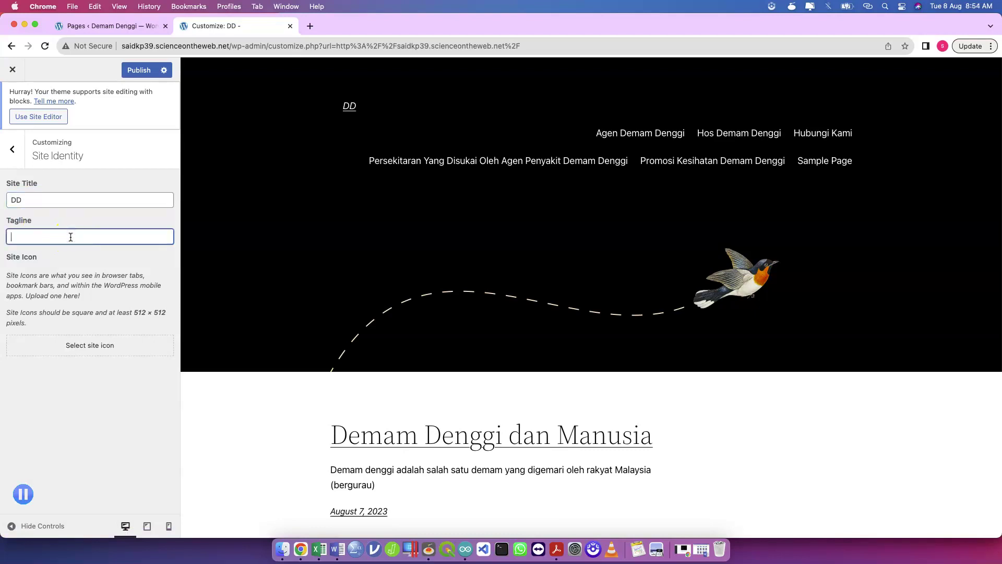
{"action": "type", "text": "Hidupkan Aedes Anda Mati"}
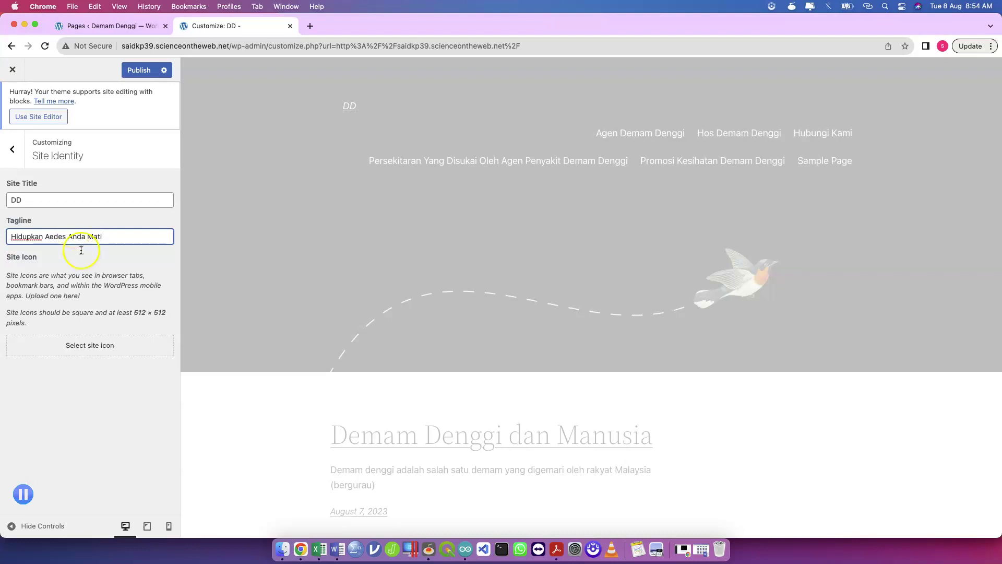
{"action": "left_click", "coordinate": [139, 72]}
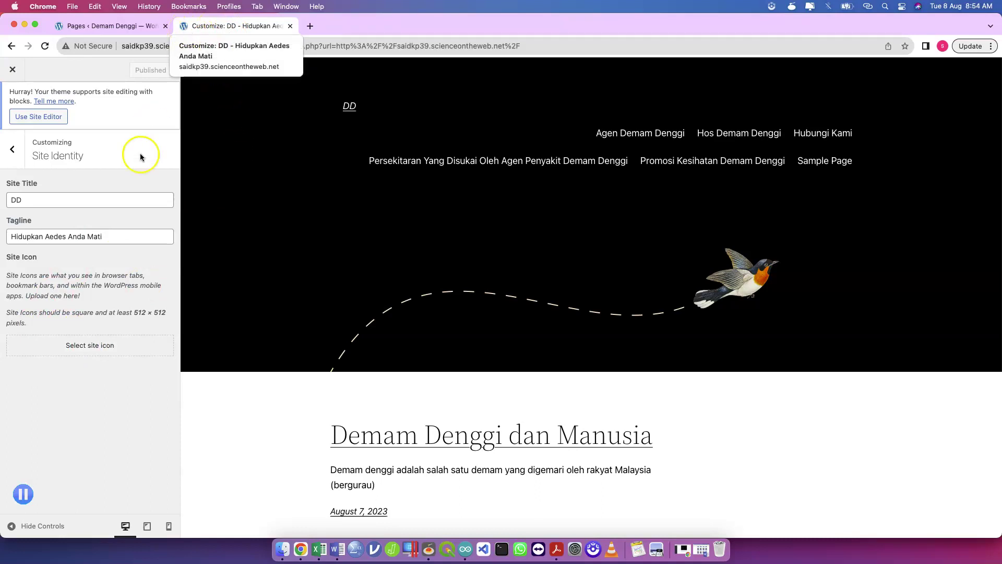
Examine the upload and media library options for choosing a site icon, and close the chooser without selecting an image
{"action": "left_click", "coordinate": [110, 334]}
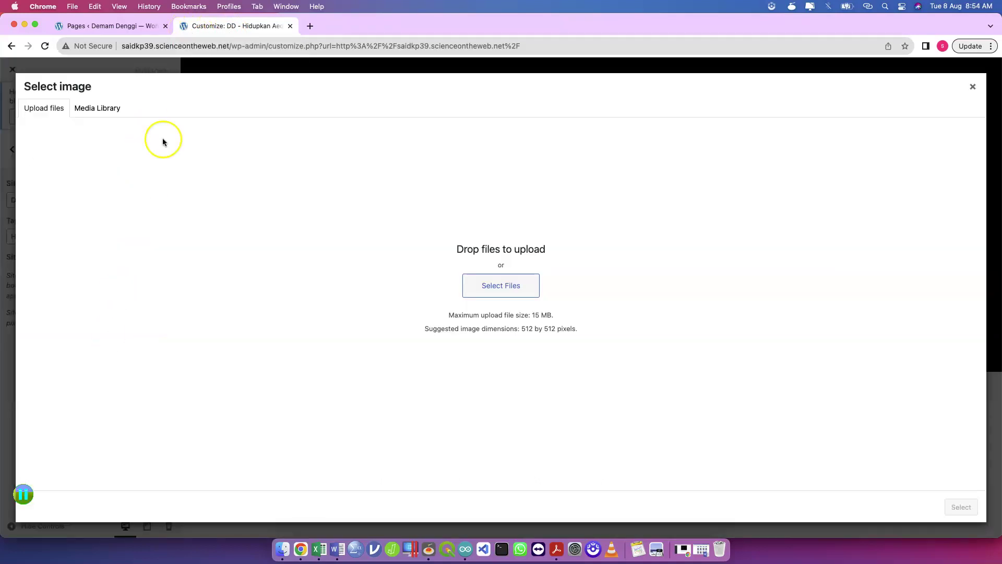
{"action": "left_click", "coordinate": [111, 113]}
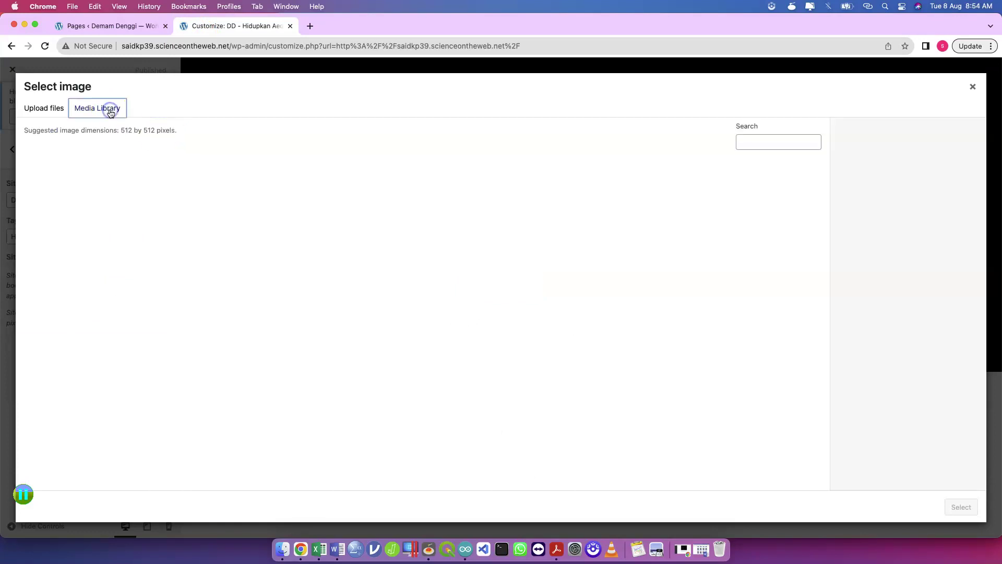
{"action": "left_click", "coordinate": [45, 108]}
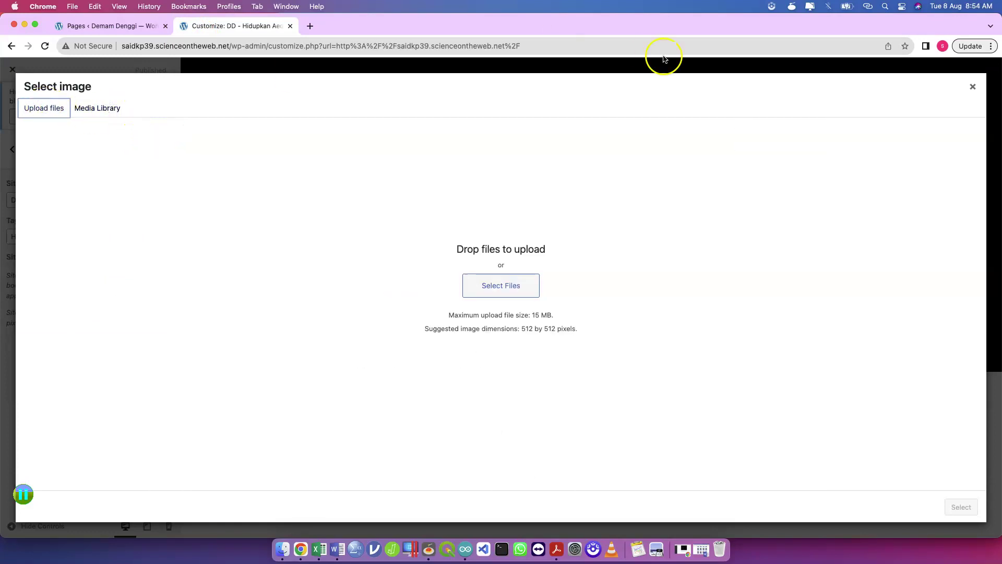
{"action": "left_click", "coordinate": [972, 86]}
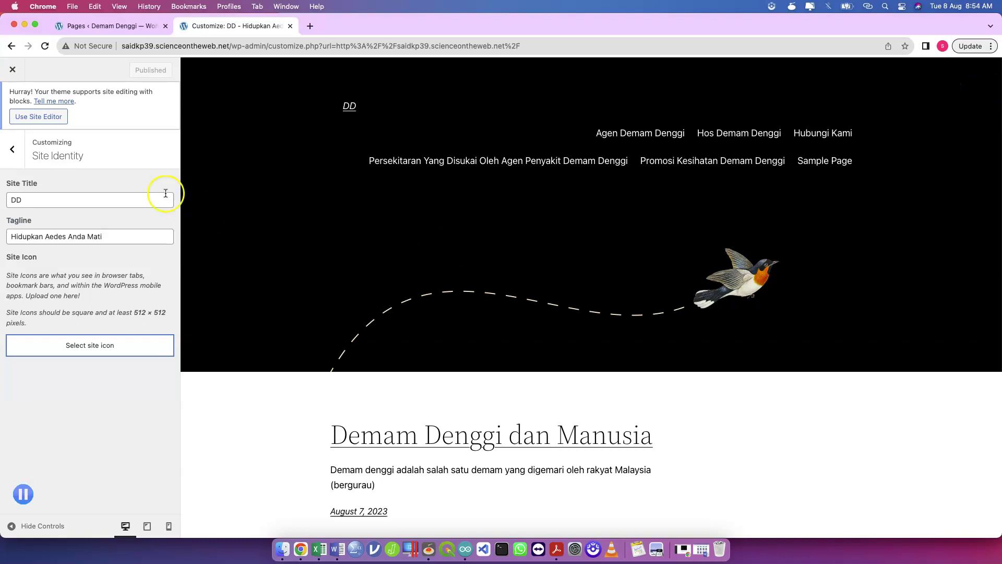
Close the customizer and open the post "Demam Denggi dan Manusia" for editing from the list of all posts
{"action": "left_click", "coordinate": [11, 149]}
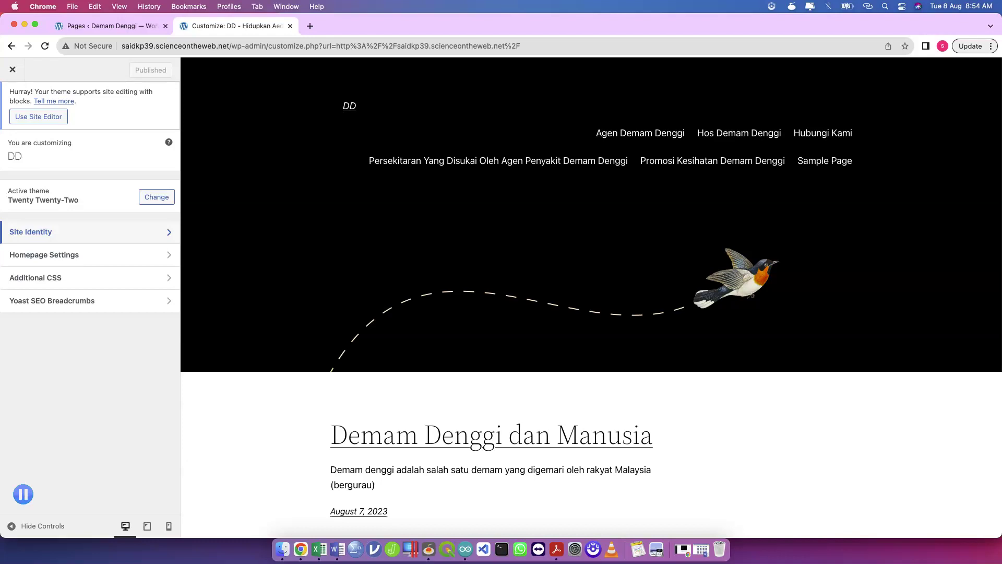
{"action": "left_click", "coordinate": [290, 26]}
{"action": "mouse_move", "coordinate": [59, 116]}
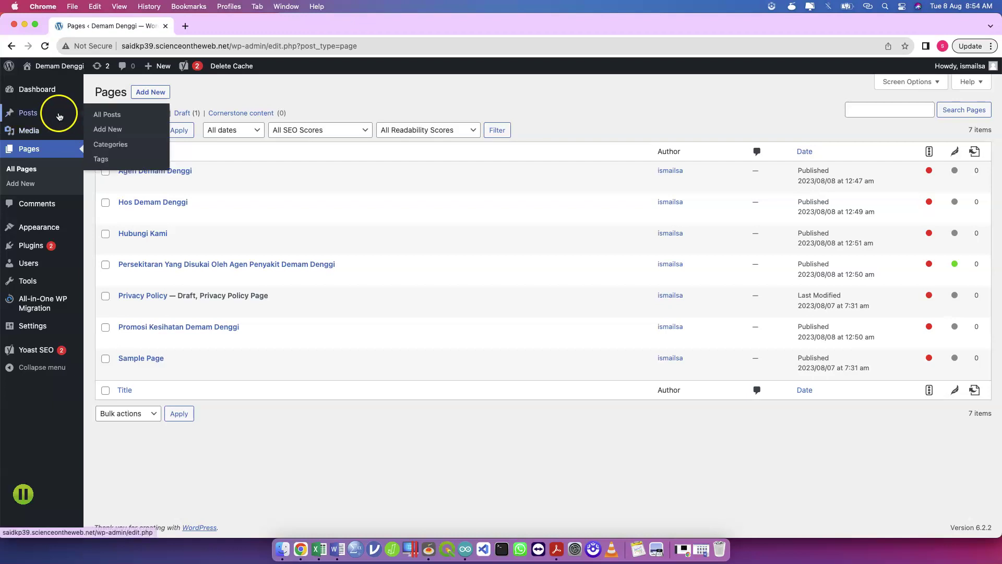
{"action": "left_click", "coordinate": [106, 115]}
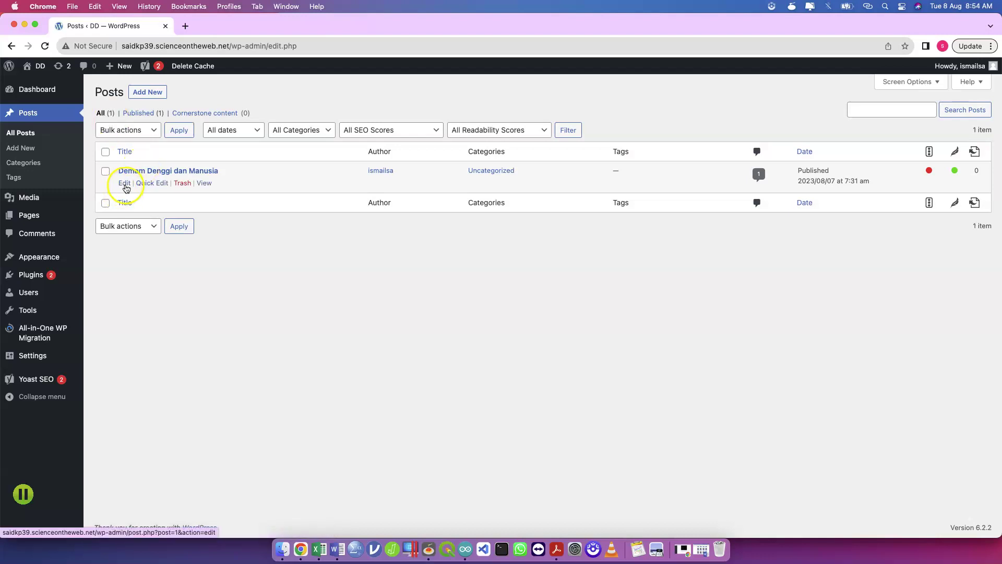
{"action": "left_click", "coordinate": [124, 184]}
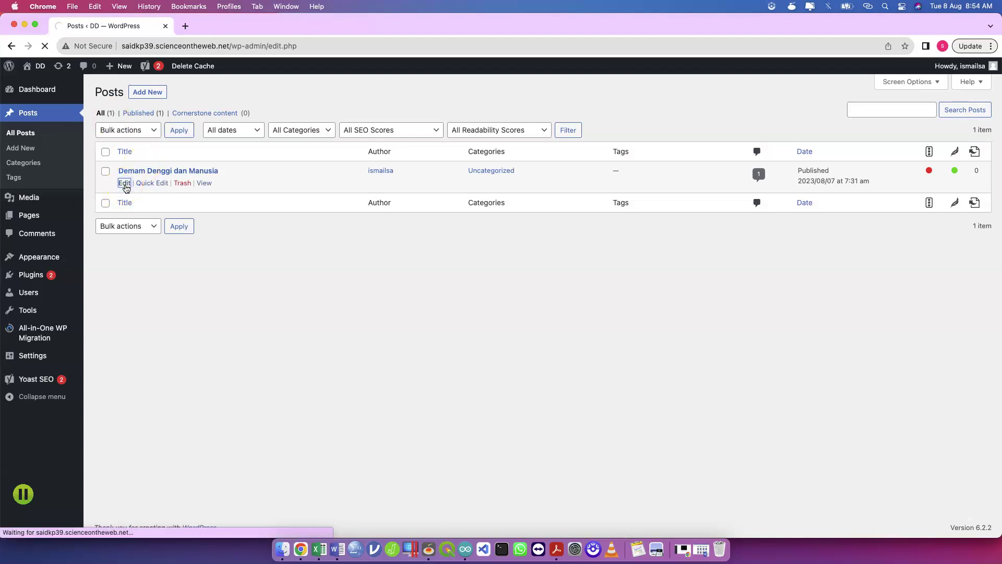